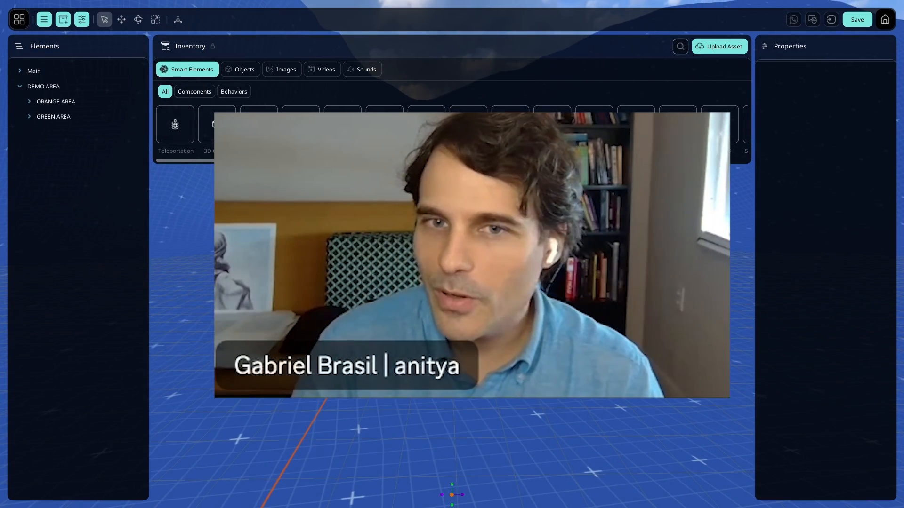
key(F11)
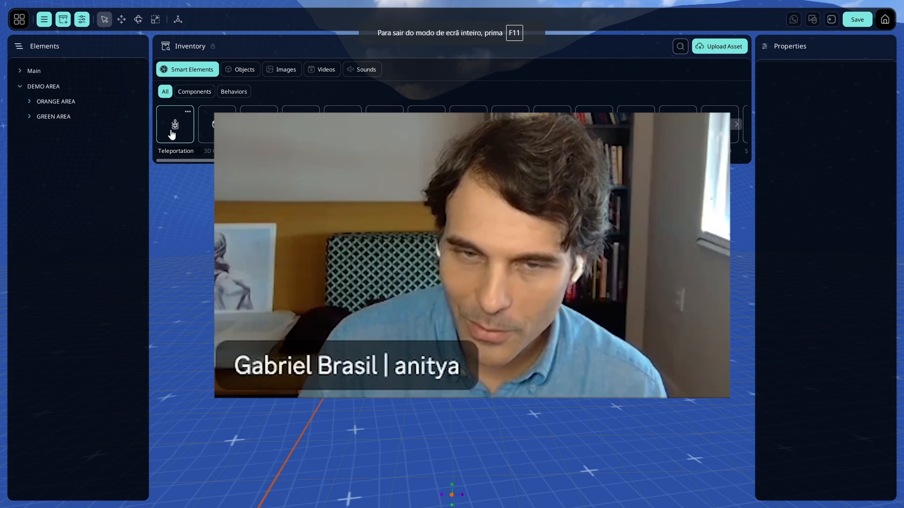
right_click(71, 89)
click(93, 99)
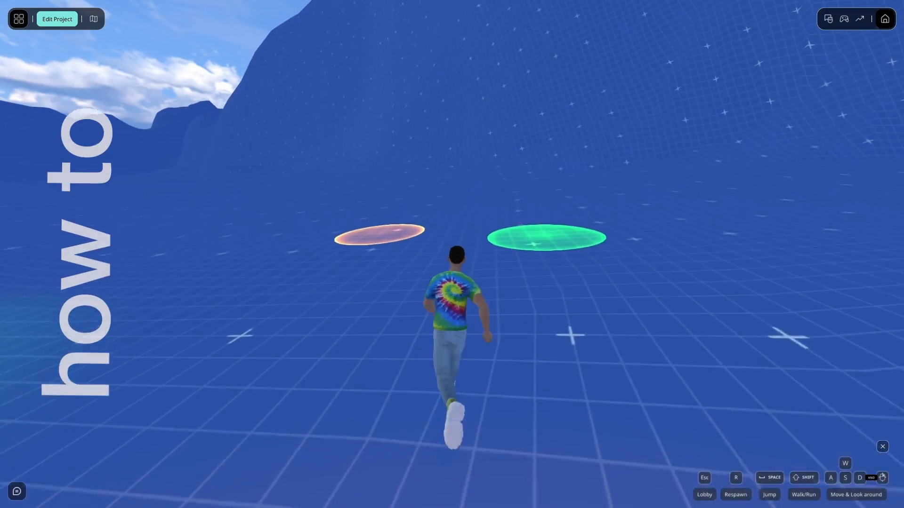
key(w)
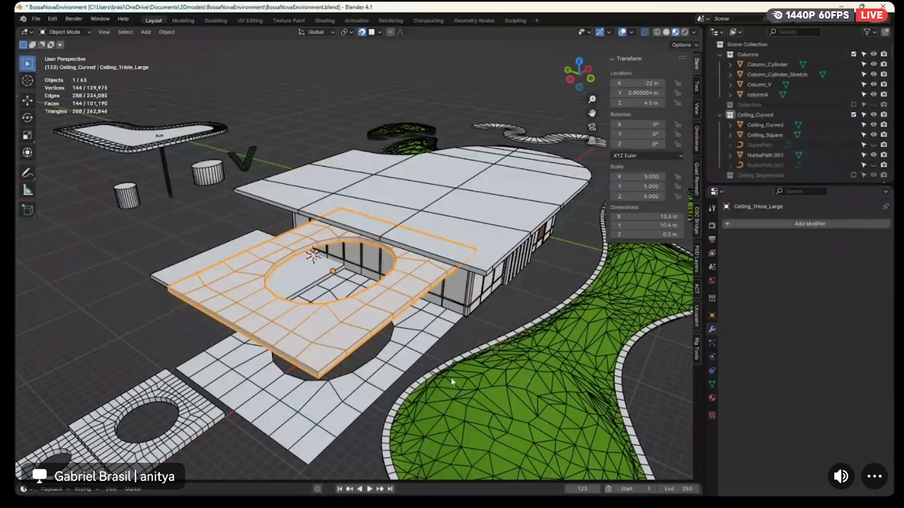
Isolate the three-panel plain wall, Base_Wall.Plain_3PANEL, in local view and open its mesh for editing
middle_drag(347, 248, 402, 278)
scroll(402, 278, up, 5)
click(226, 261)
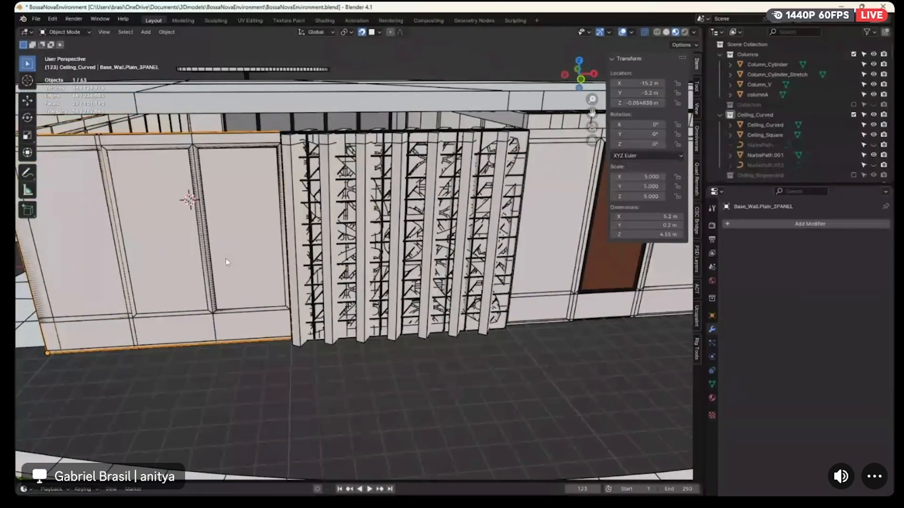
key(KP_Decimal)
key(KP_Divide)
middle_drag(243, 259, 336, 257)
key(Tab)
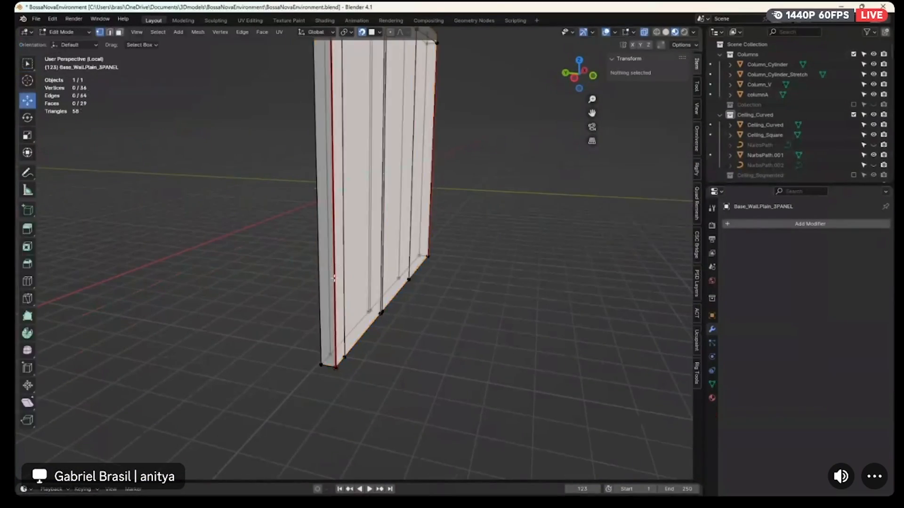
Snap the 3D cursor to the bottom outer corner vertex of the plain wall and return to Object Mode
click(322, 363)
key(shift+a)
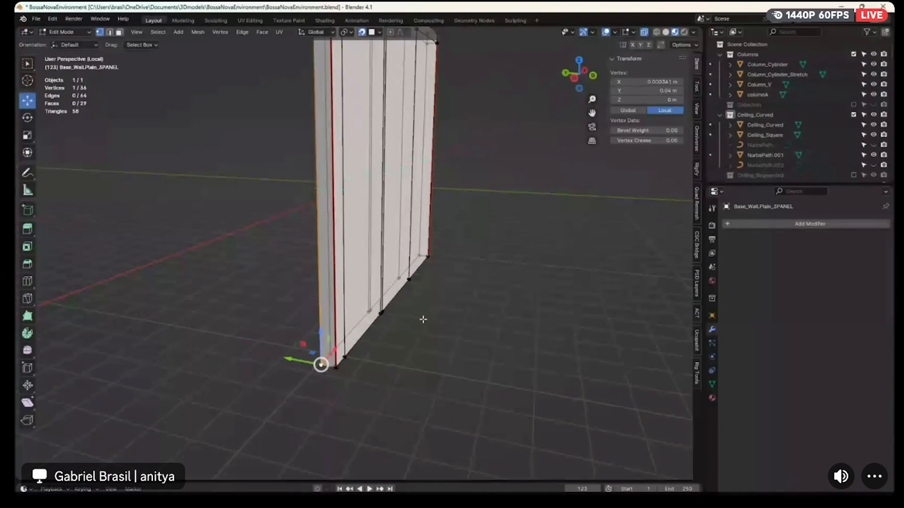
key(shift+s)
click(412, 379)
key(Tab)
middle_drag(433, 215, 415, 215)
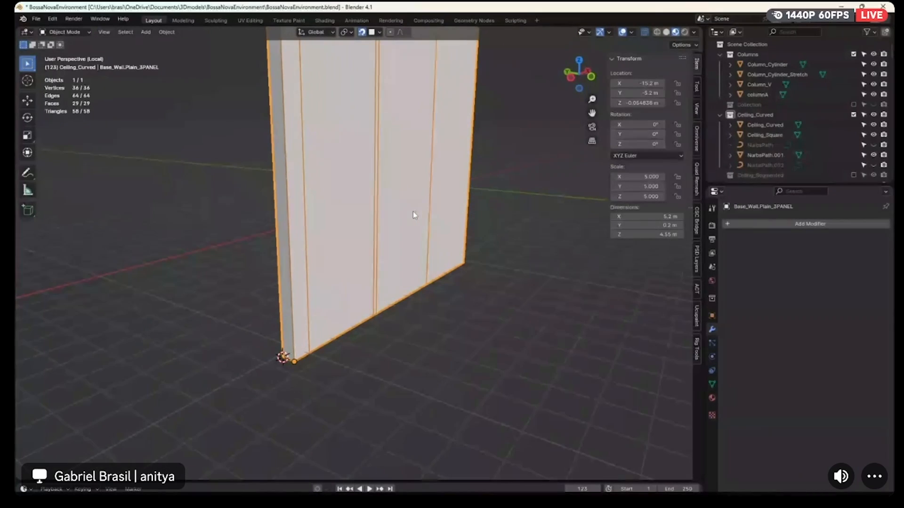
Set the plain wall's origin to the 3D cursor and apply its rotation and scale
click(167, 32)
mouse_move(188, 53)
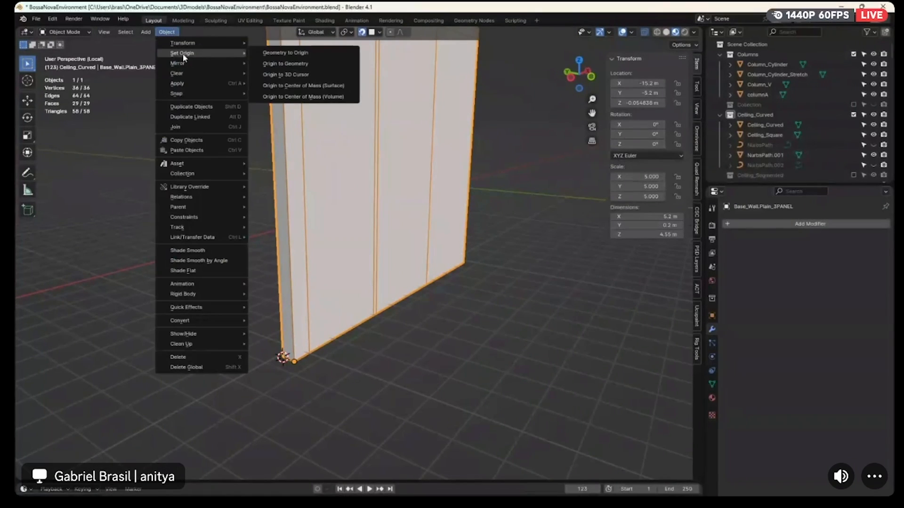
click(300, 75)
key(ctrl+a)
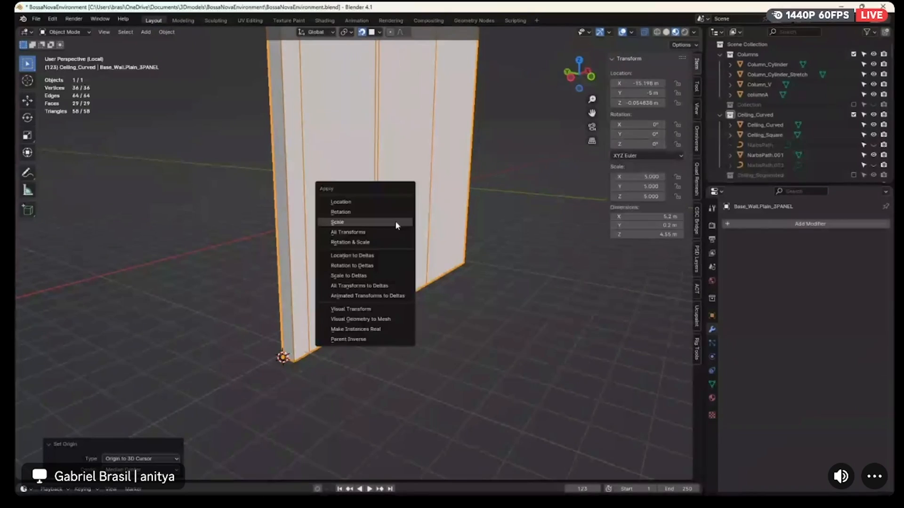
click(392, 212)
key(ctrl+a)
click(392, 223)
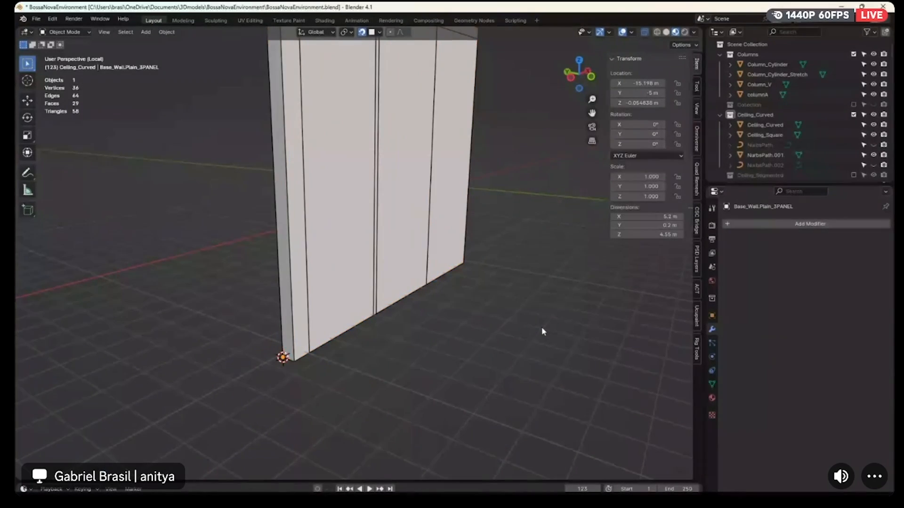
Leave local view to bring back the full building, with the three-panel plain wall in Object Mode
scroll(532, 325, down, 5)
key(Tab)
key(a)
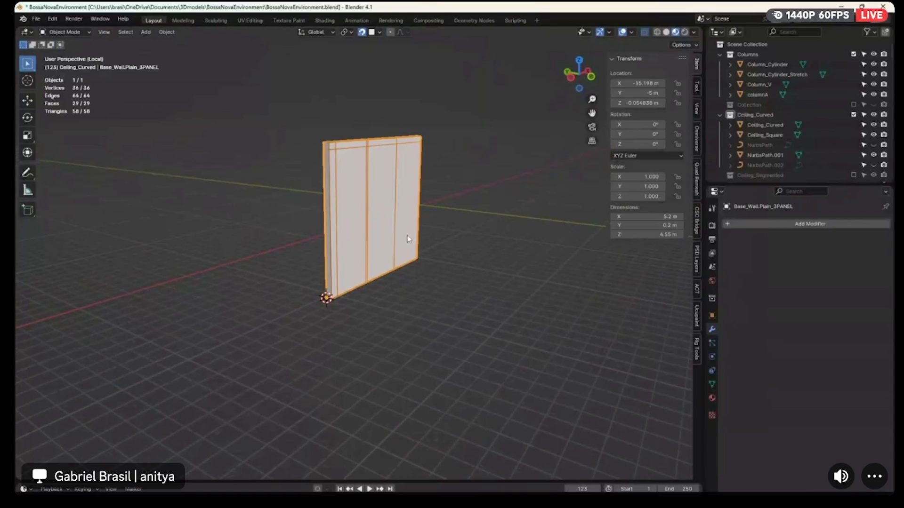
key(alt+a)
key(KP_Divide)
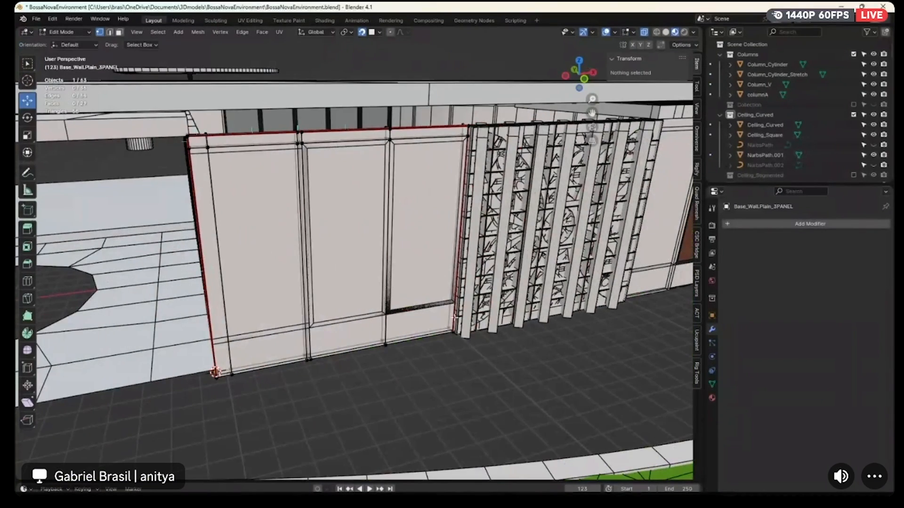
key(Tab)
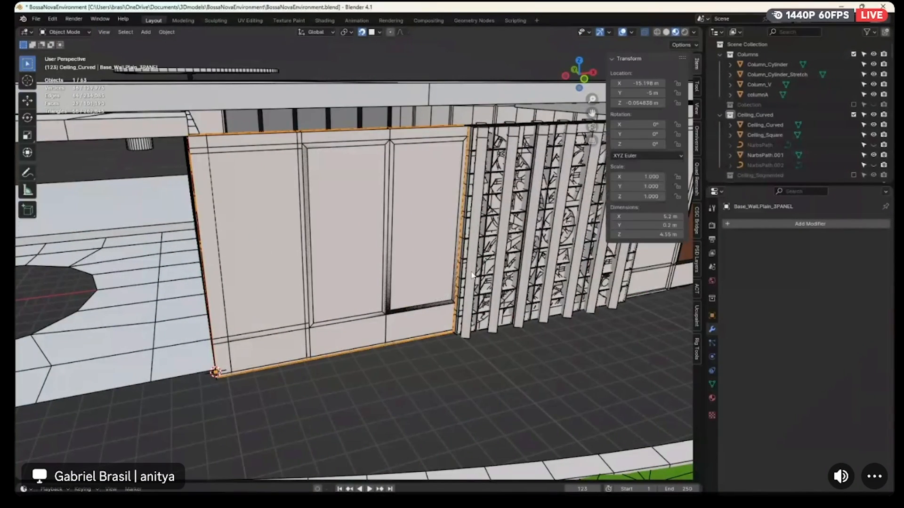
Examine the neighbouring sun-panel wall and the eight-panel plain wall, viewing the eight-panel wall in isolation
click(471, 275)
middle_drag(471, 275, 482, 272)
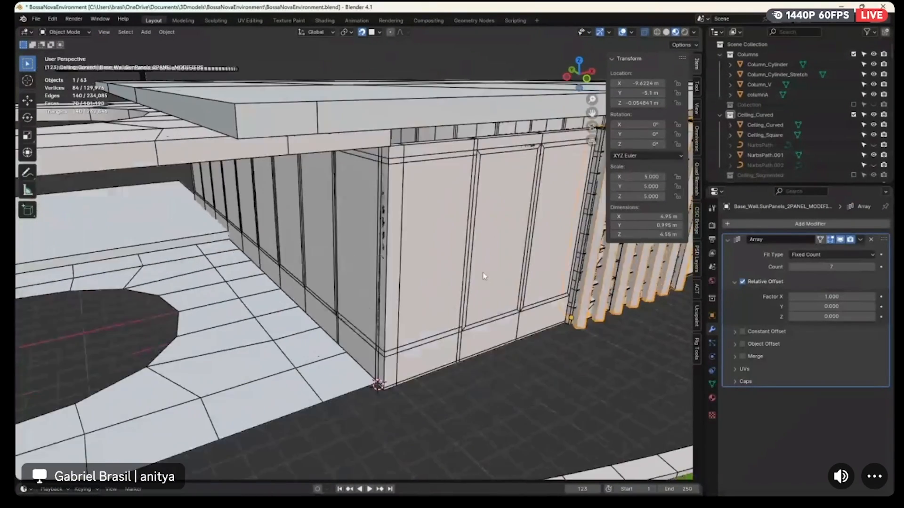
click(295, 284)
key(Tab)
key(Tab)
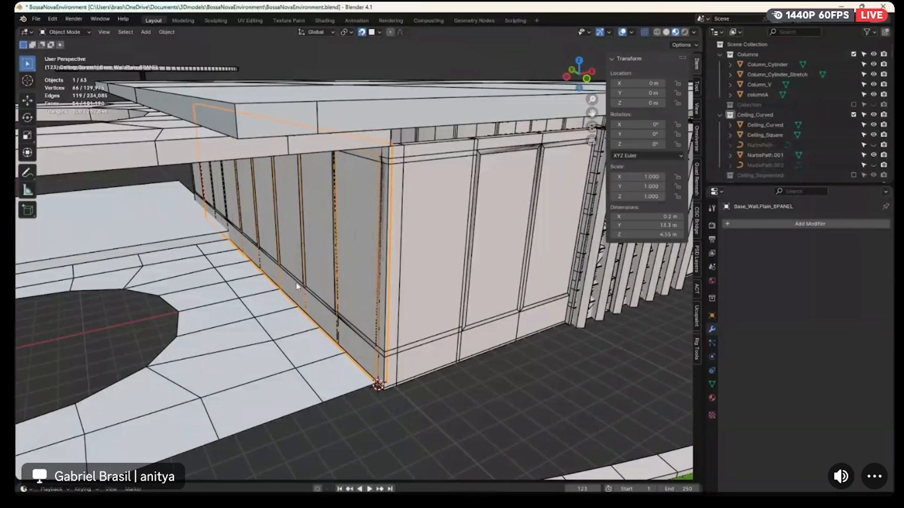
key(KP_Divide)
middle_drag(320, 284, 335, 273)
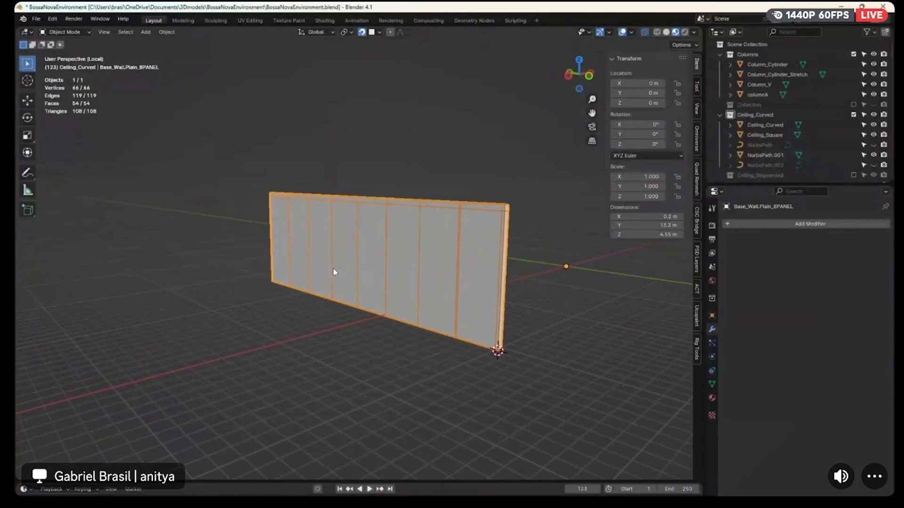
key(KP_Divide)
scroll(334, 272, down, 3)
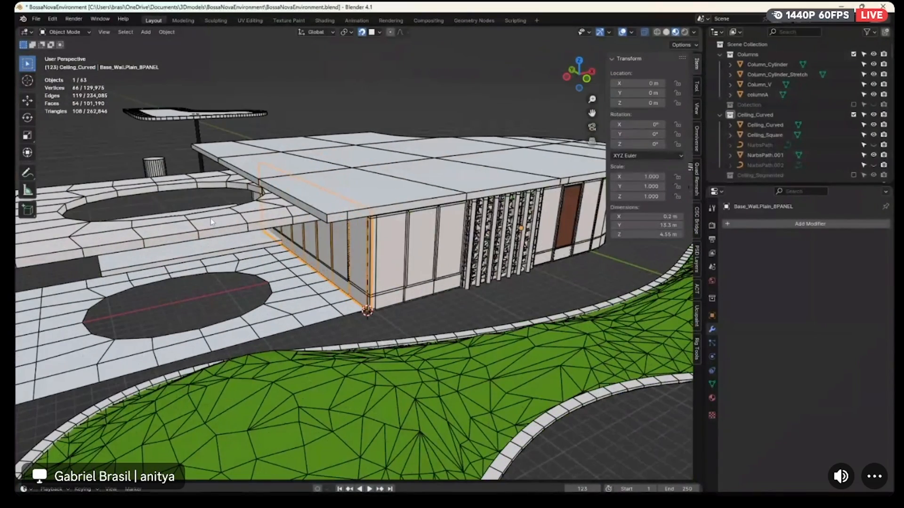
Hide the three-panel plain wall at the front corner of the building
click(434, 246)
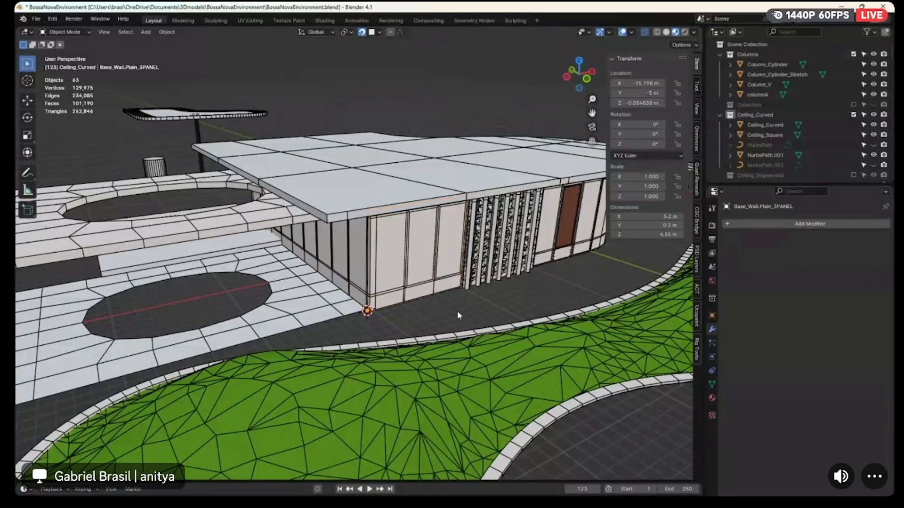
middle_drag(488, 311, 427, 299)
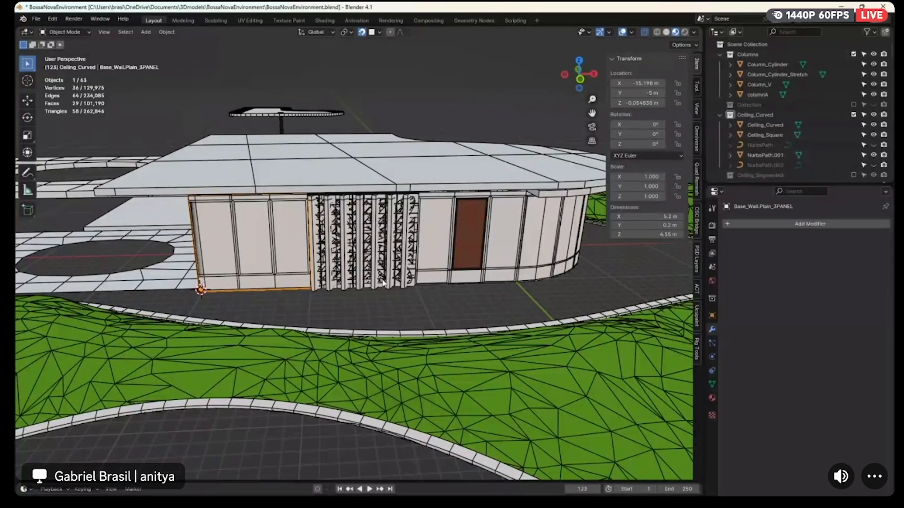
key(h)
Isolate the three-panel half-window wall and snap the 3D cursor to its bottom outer corner vertex
click(275, 268)
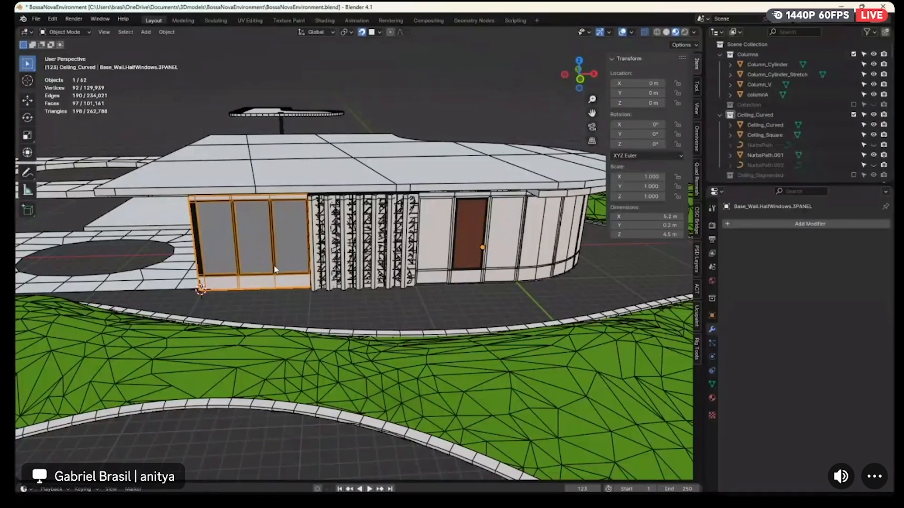
key(KP_Divide)
middle_drag(268, 303, 394, 244)
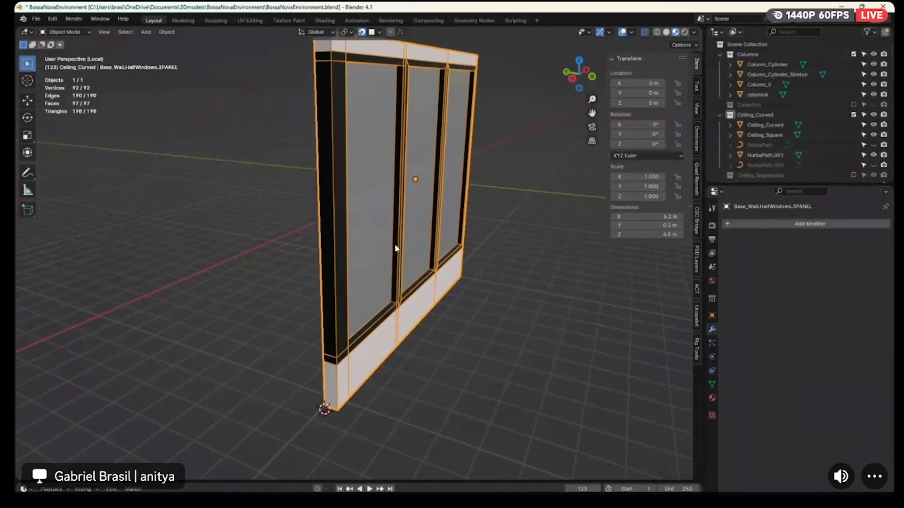
key(Tab)
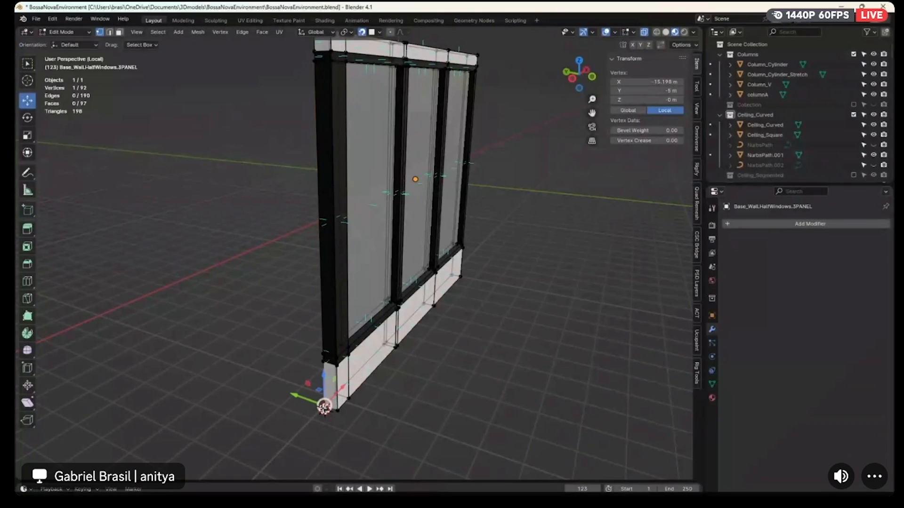
key(shift+s)
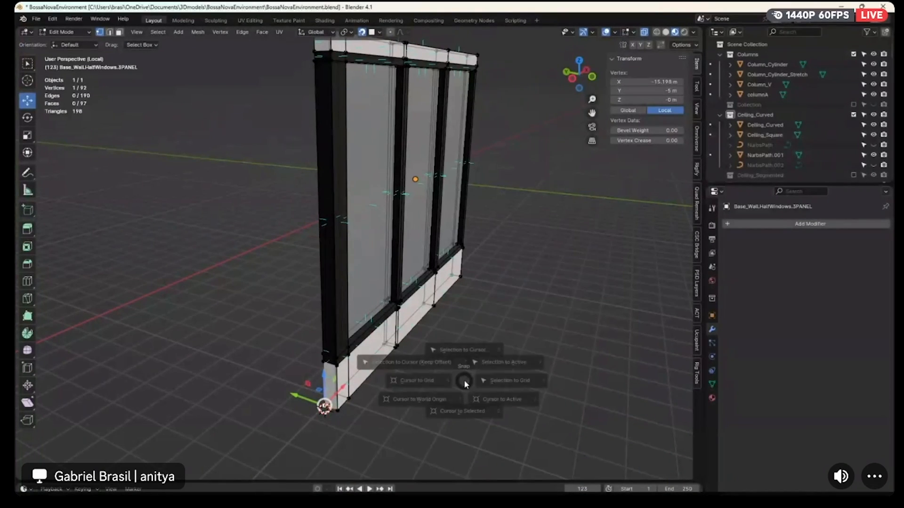
click(468, 423)
key(Tab)
click(457, 318)
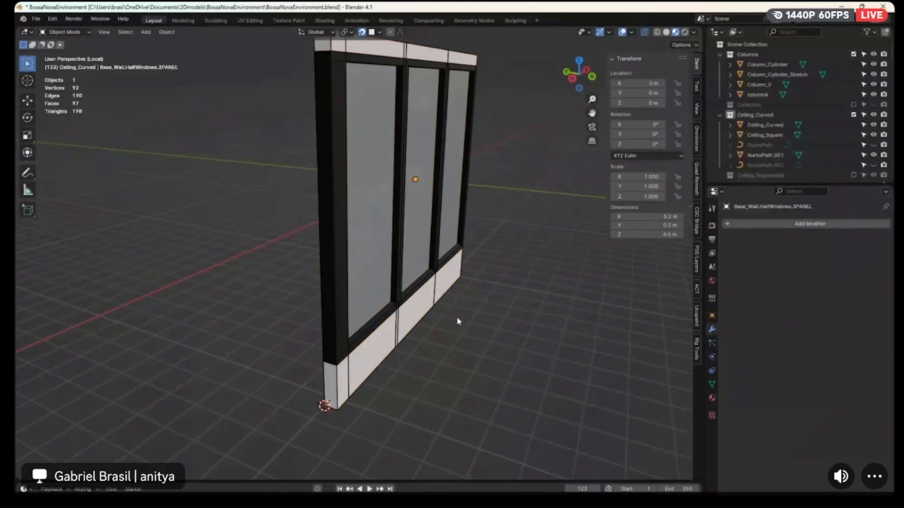
Set the half-window wall's origin to the 3D cursor, then hide the wall in the full building view
click(392, 227)
click(167, 31)
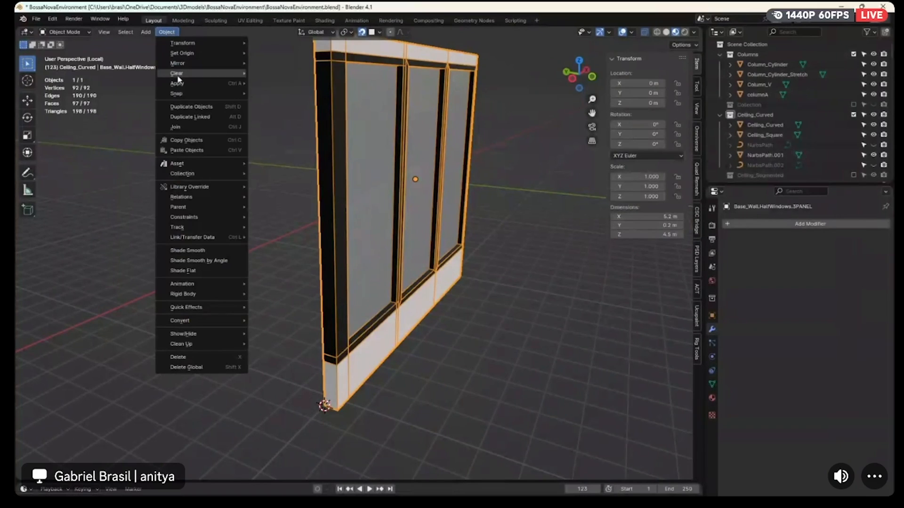
mouse_move(239, 53)
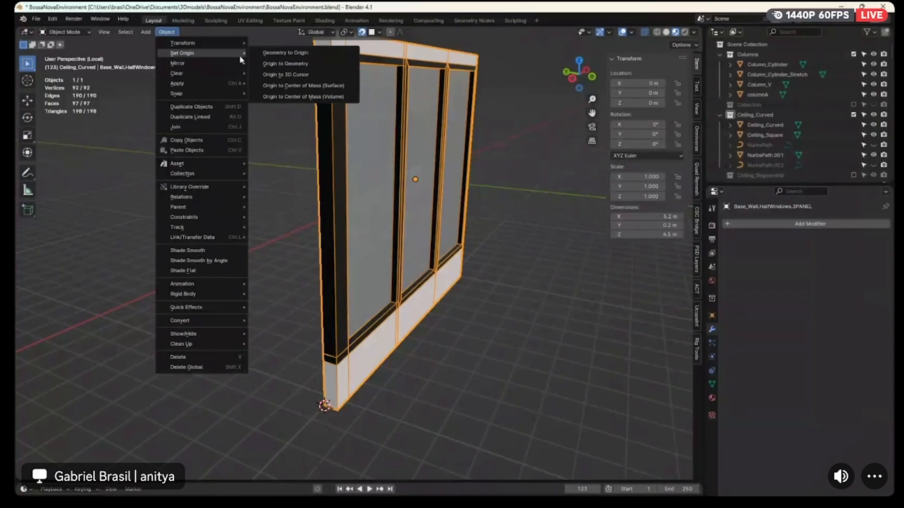
click(289, 75)
click(523, 392)
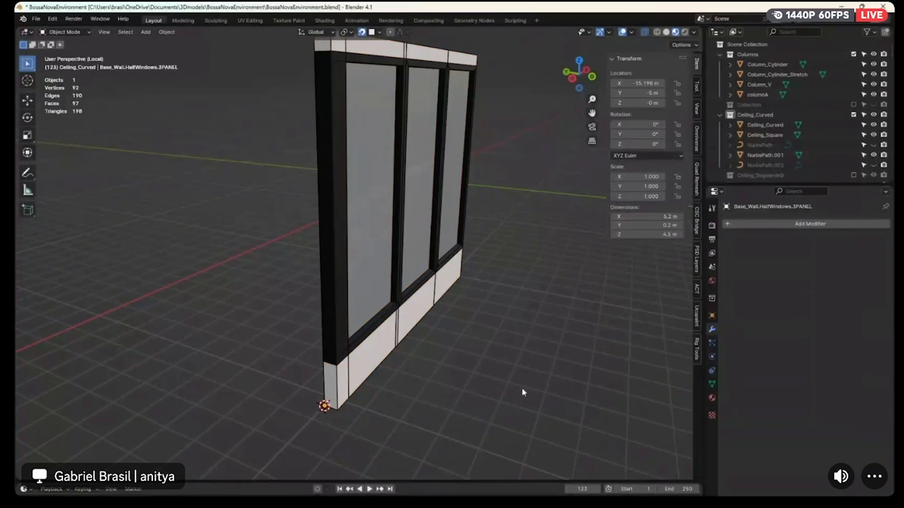
key(KP_Divide)
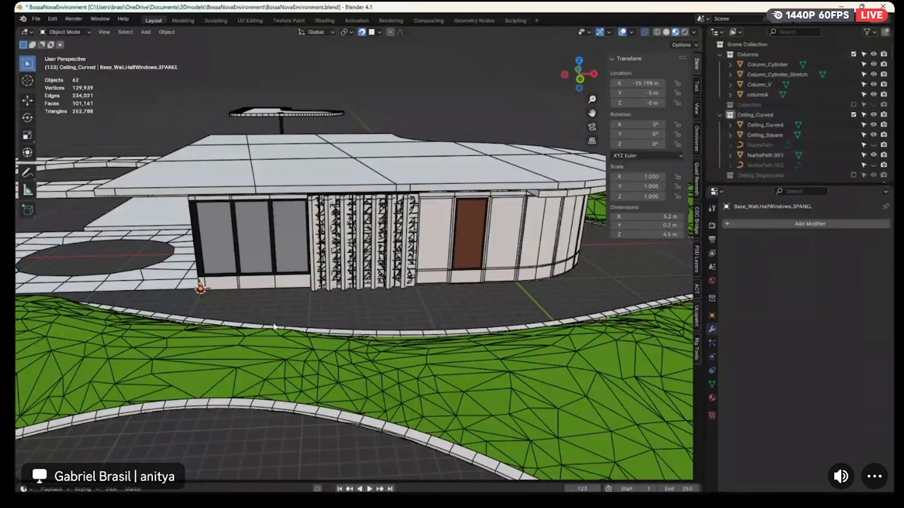
click(224, 258)
key(Delete)
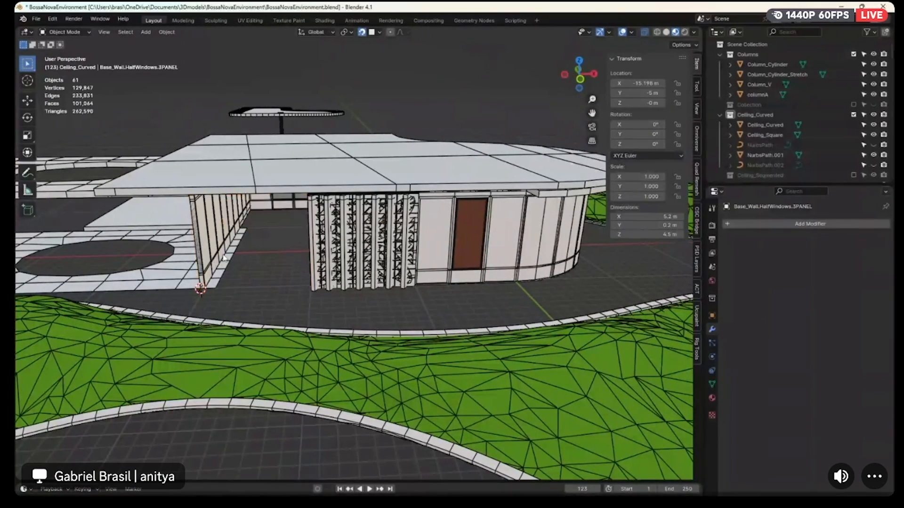
Isolate the 5x10 cobogo wall and snap the 3D cursor to its bottom outer corner vertex
click(320, 246)
key(KP_Divide)
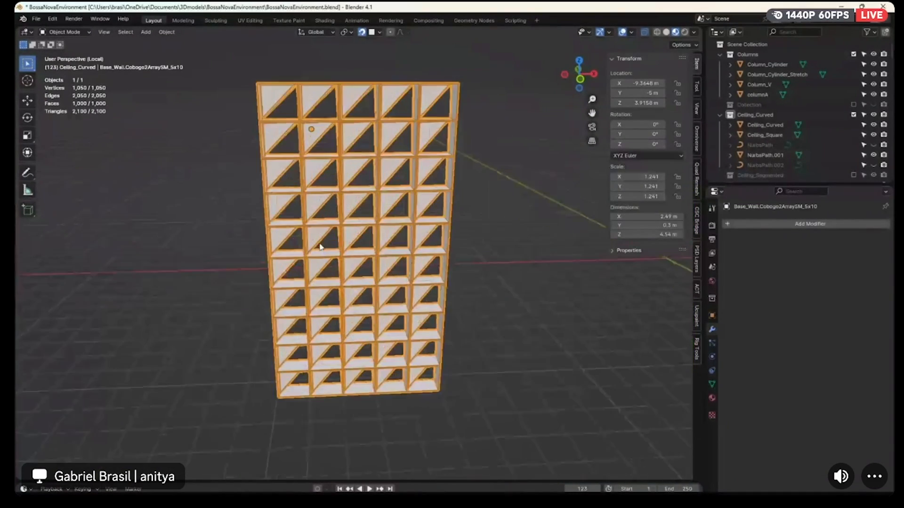
key(Tab)
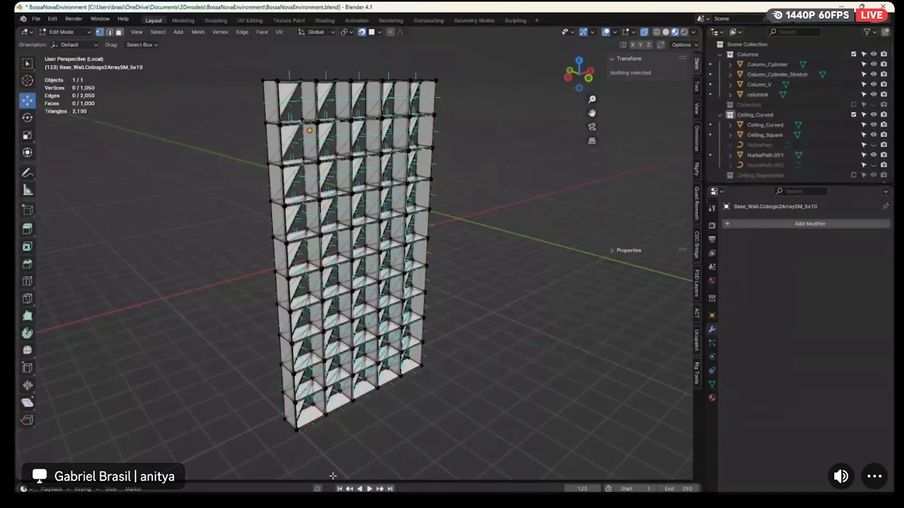
click(284, 423)
key(shift+s)
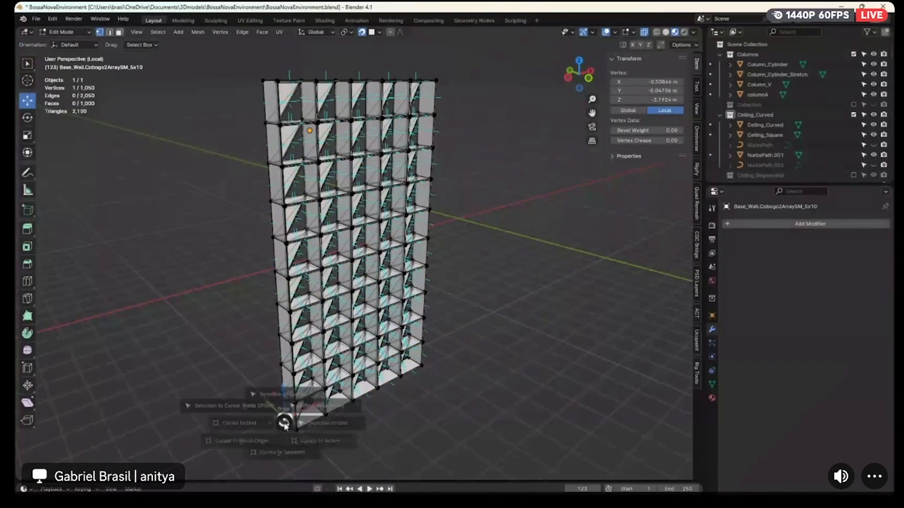
click(283, 467)
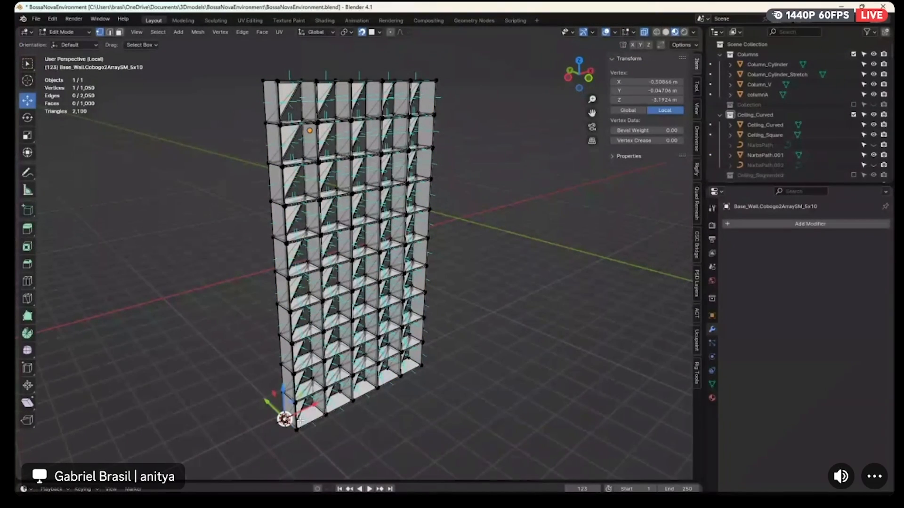
key(Tab)
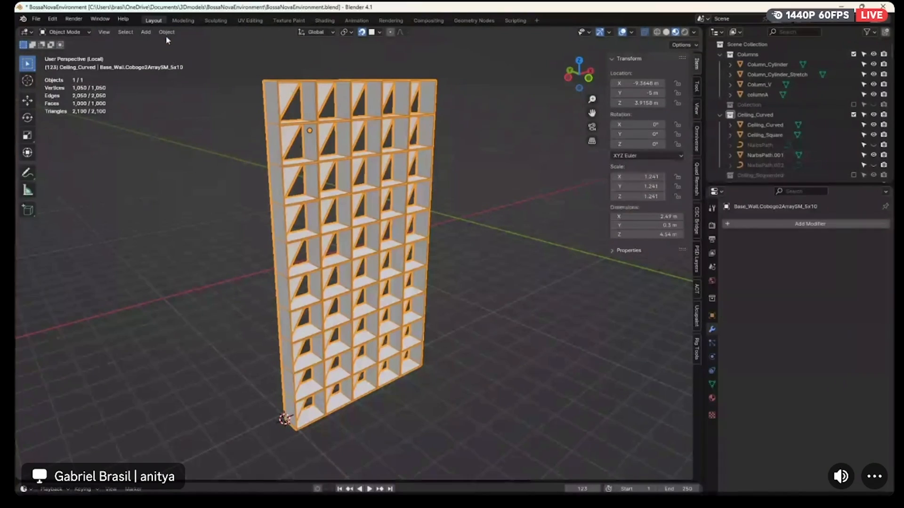
Set the 5x10 cobogo wall's origin to the 3D cursor at its bottom corner
click(166, 32)
mouse_move(184, 57)
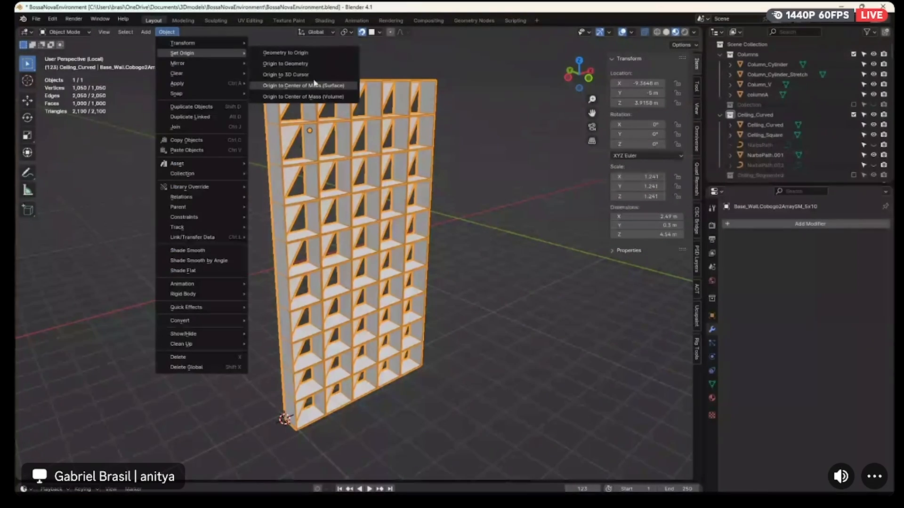
click(286, 74)
click(462, 404)
click(397, 333)
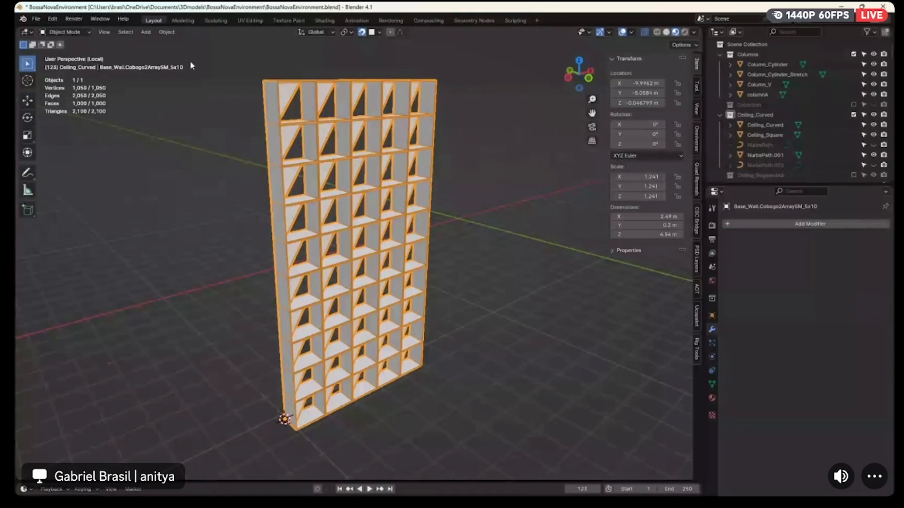
Apply the scale and the rotation of the isolated 5x10 cobogo wall
key(shift+a)
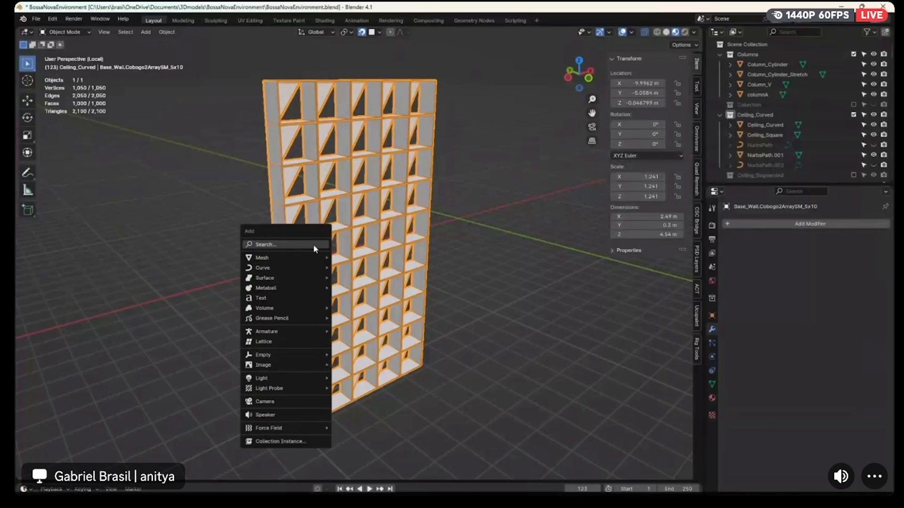
key(ctrl+a)
click(380, 268)
key(ctrl+a)
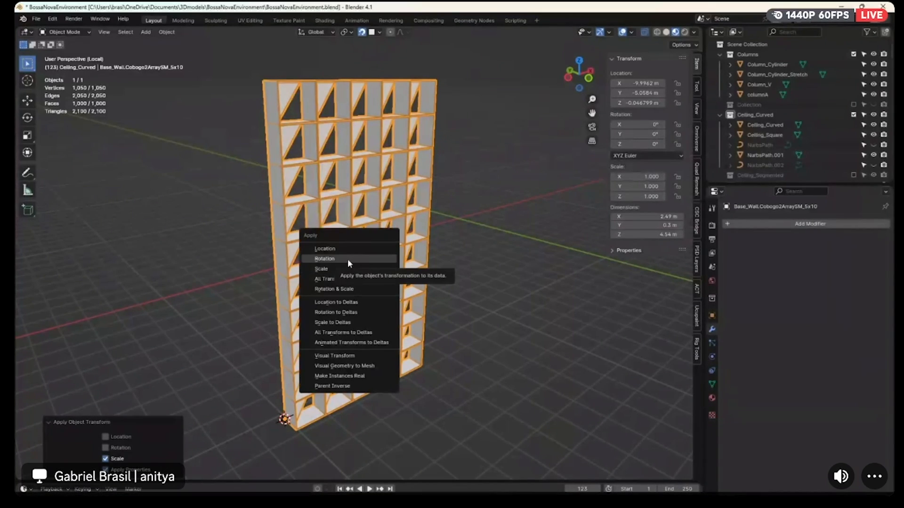
click(348, 259)
click(480, 380)
Return to the full building view and hide the sun-panel wall with the array modifier
key(KP_Divide)
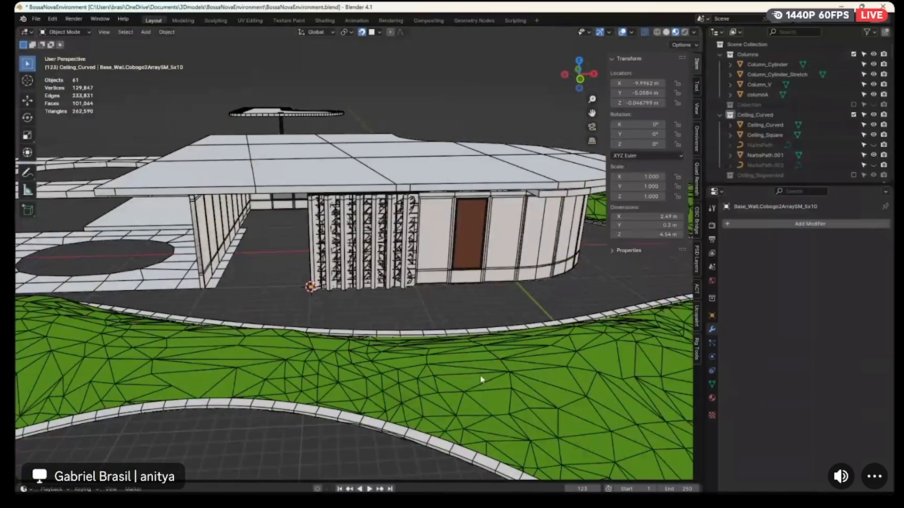
click(316, 276)
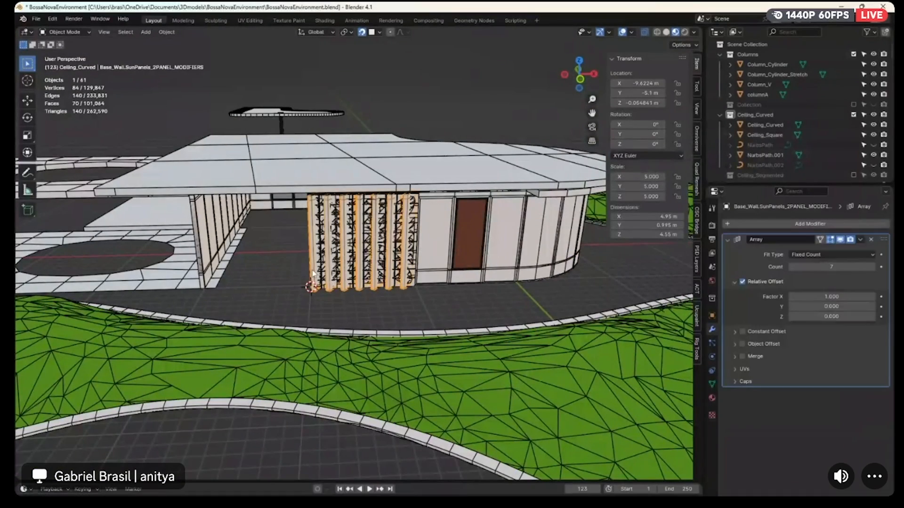
key(alt+a)
middle_drag(313, 274, 402, 255)
Isolate the wide two-panel cobogo wall that carries array modifiers, hide it, and return to the full building view
click(494, 295)
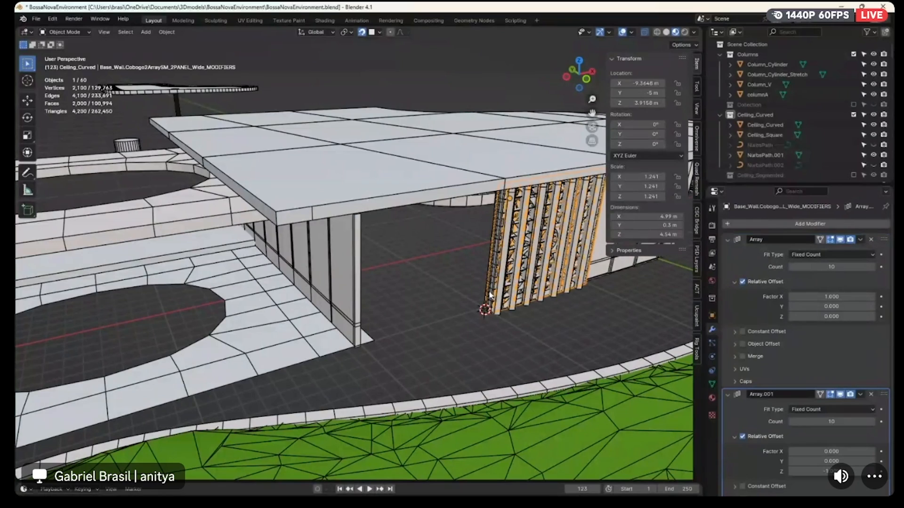
key(KP_Divide)
scroll(453, 297, down, 10)
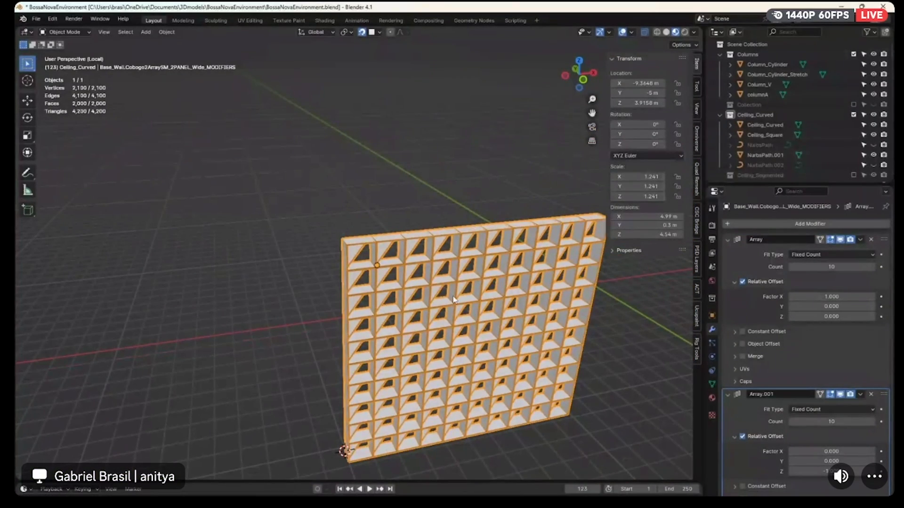
key(h)
key(KP_Divide)
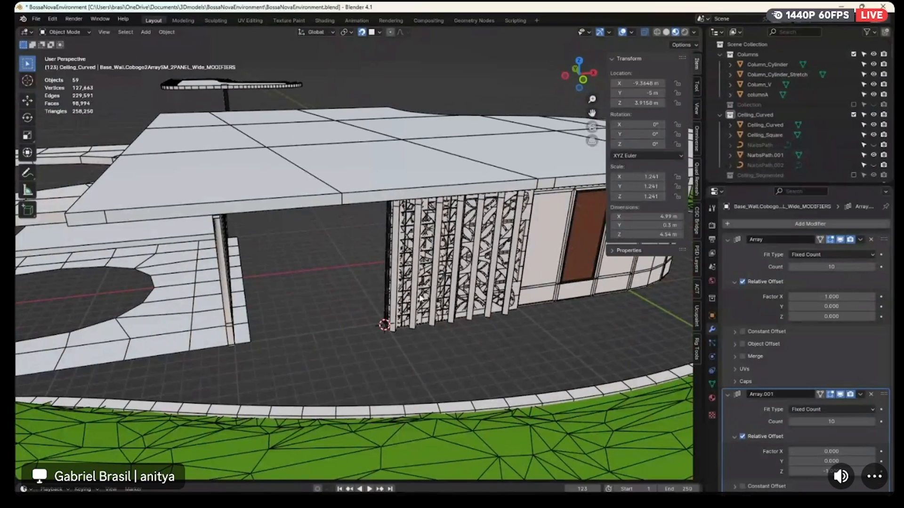
Isolate the 5x10 cobogo wall with array modifiers and examine its bottom corner geometry in Edit Mode
click(408, 283)
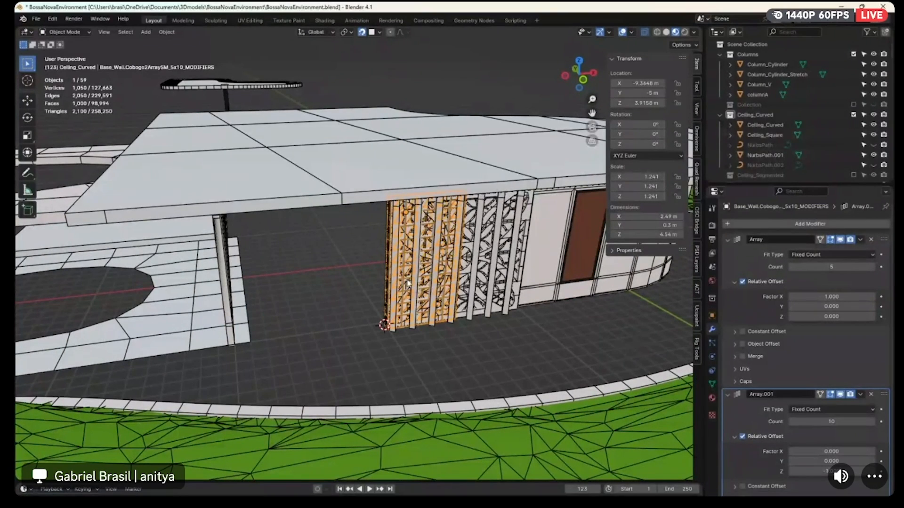
key(g)
right_click(283, 295)
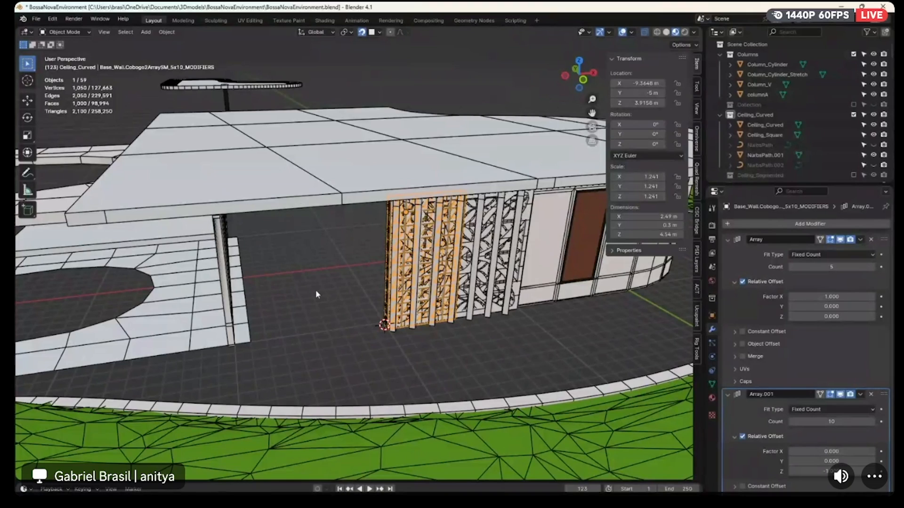
key(KP_Divide)
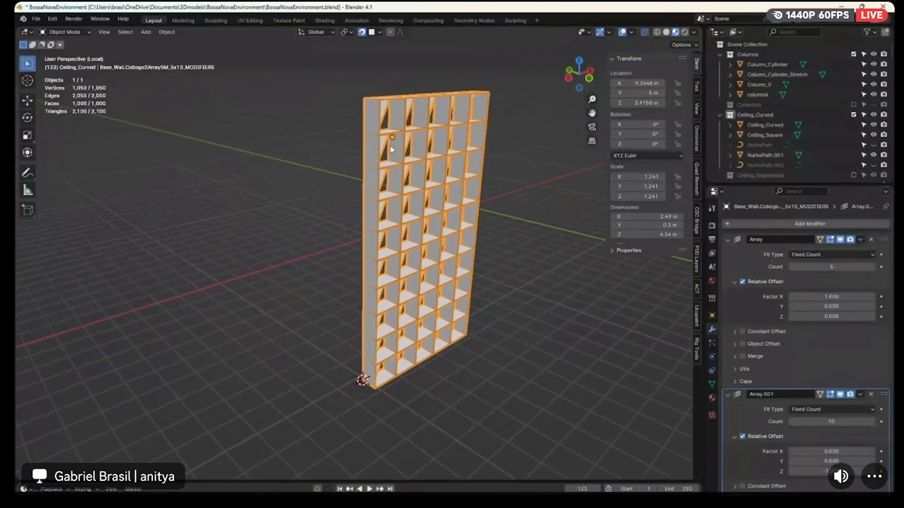
scroll(319, 357, up, 3)
key(Tab)
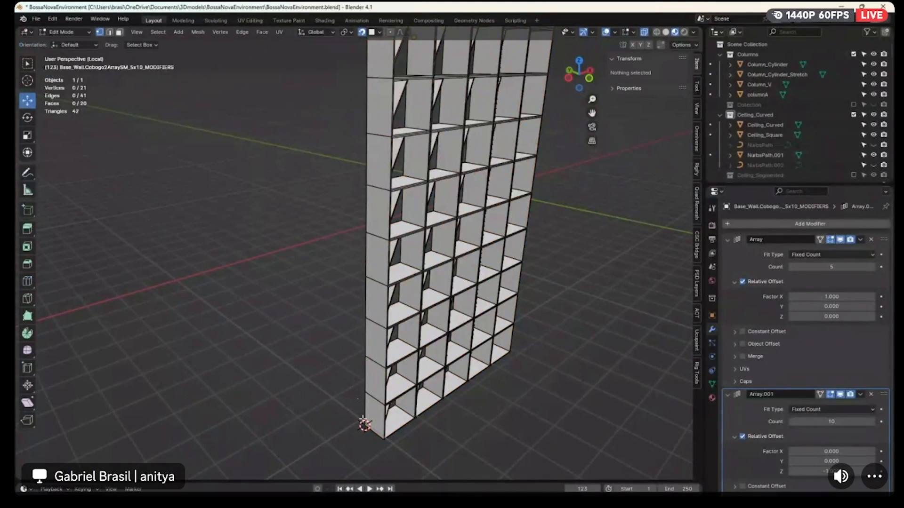
key(Tab)
key(Tab)
key(Tab)
key(Tab)
middle_drag(379, 428, 489, 273)
scroll(490, 273, down, 5)
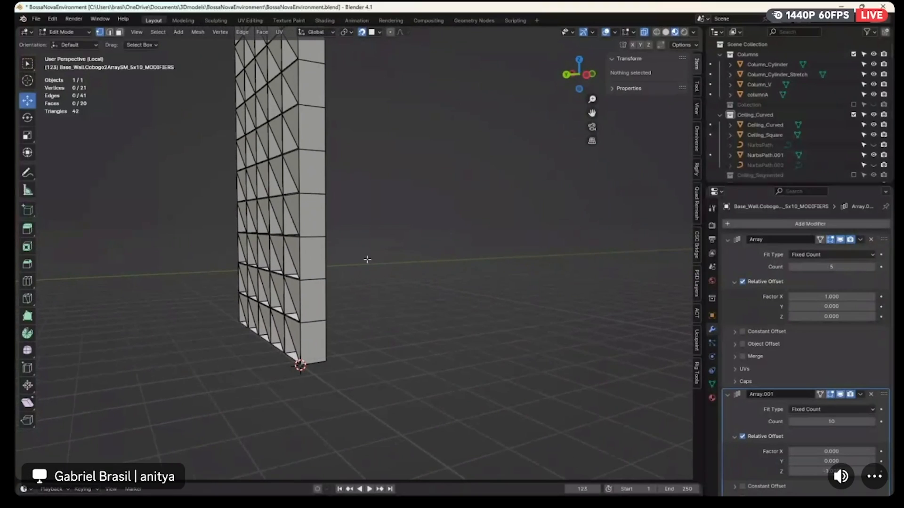
middle_drag(453, 289, 373, 295)
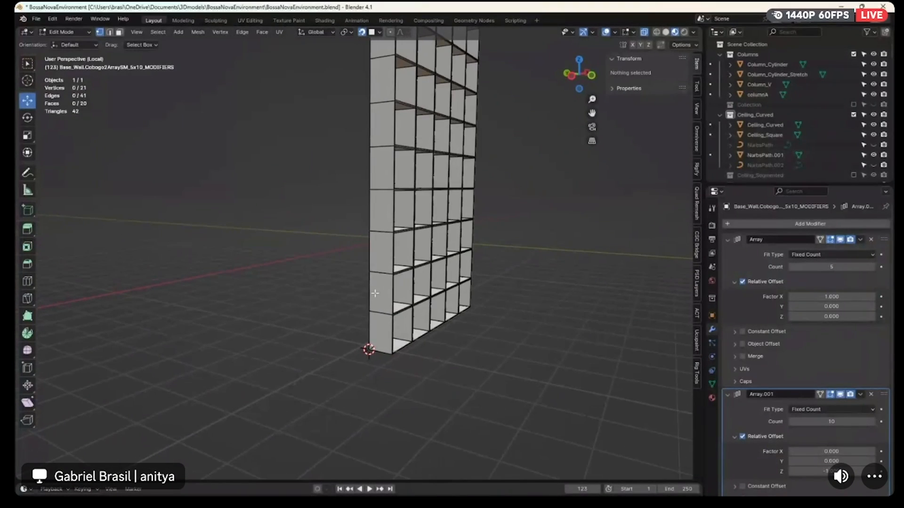
Leave Edit Mode, hide the 5x10 cobogo wall with array modifiers, and return to the full building view
key(Tab)
key(h)
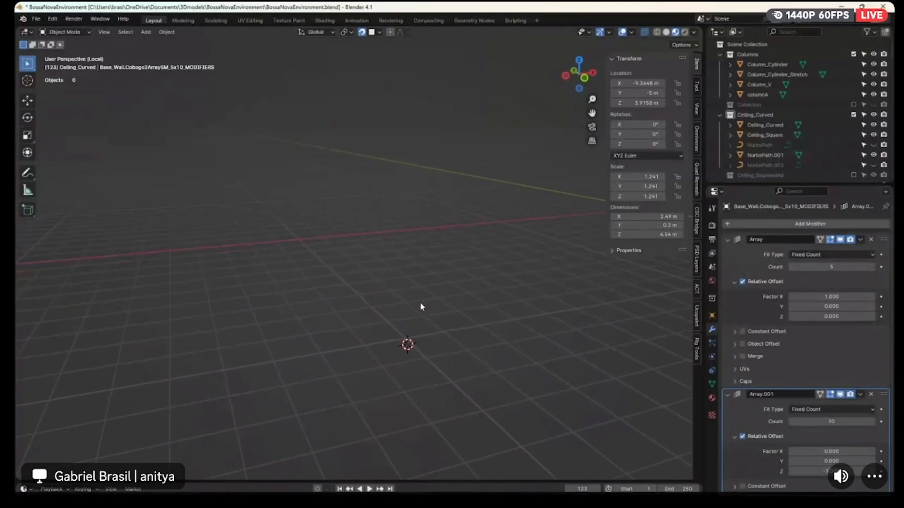
key(KP_Divide)
click(450, 269)
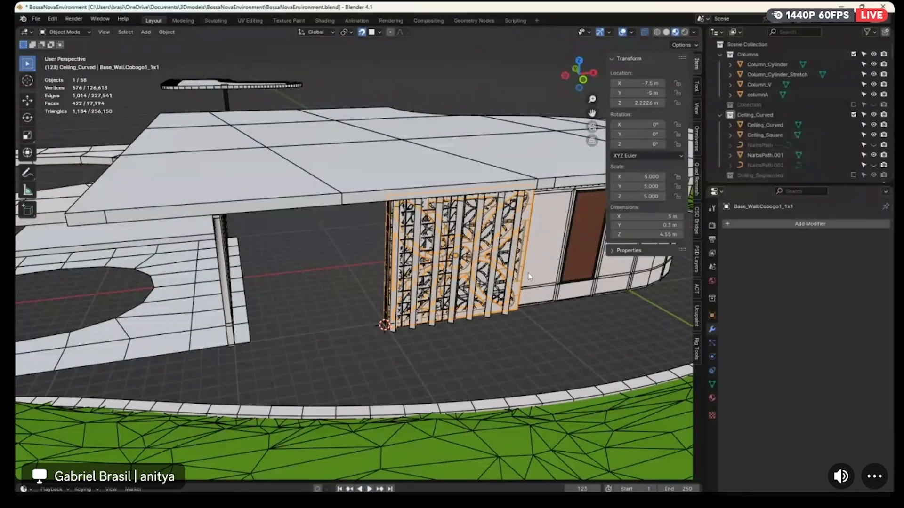
click(583, 259)
middle_drag(583, 259, 560, 261)
key(KP_Divide)
middle_drag(366, 335, 383, 325)
key(KP_Divide)
Isolate the brown door piece and bring its bottom outer corner into view
click(436, 269)
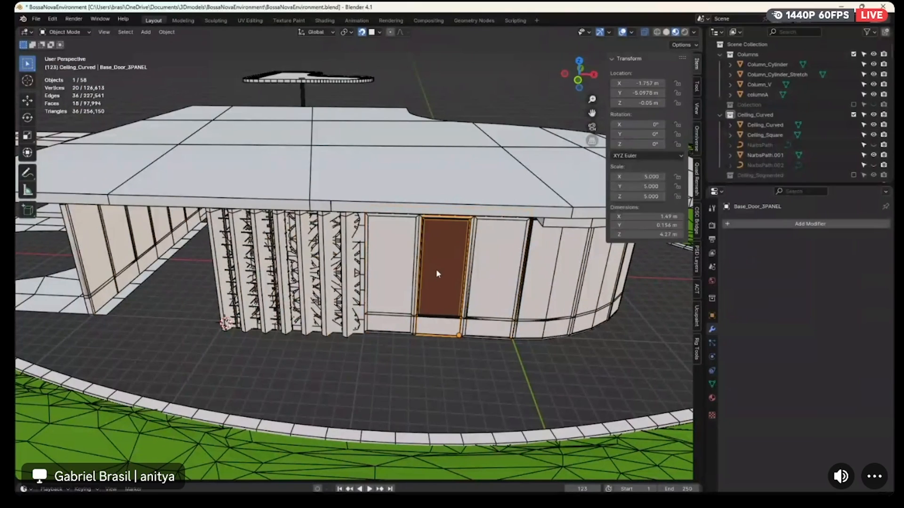
key(KP_Divide)
middle_drag(359, 365, 305, 420)
Snap the 3D cursor to the door's bottom outer corner vertex in Edit Mode
key(Tab)
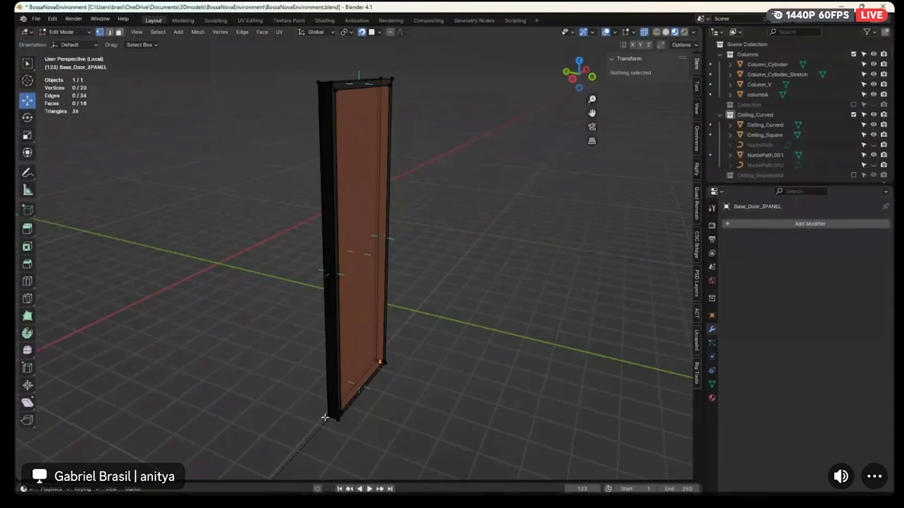
click(328, 416)
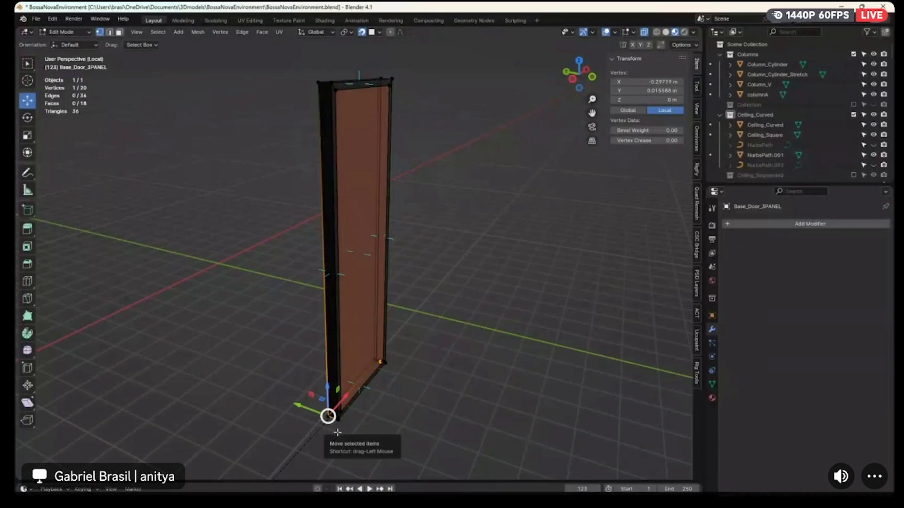
key(Tab)
middle_drag(329, 416, 341, 428)
key(Tab)
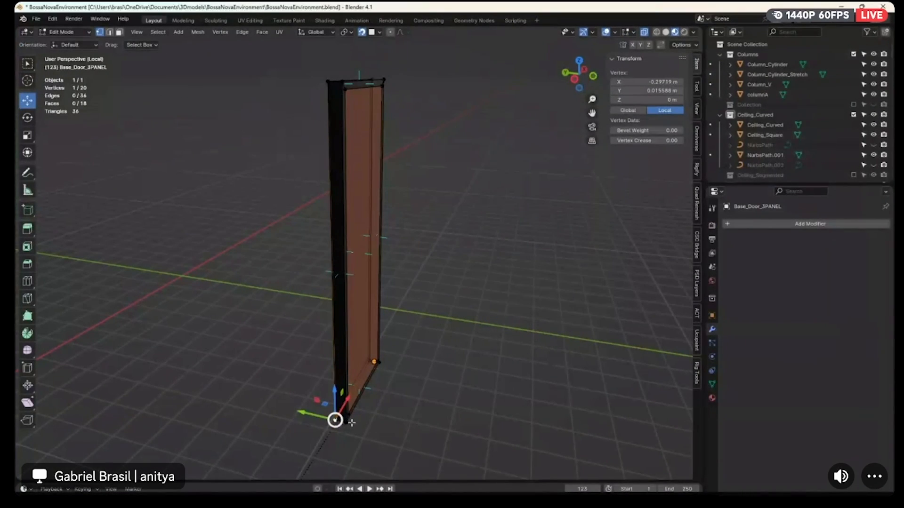
key(shift+s)
key(shift+s)
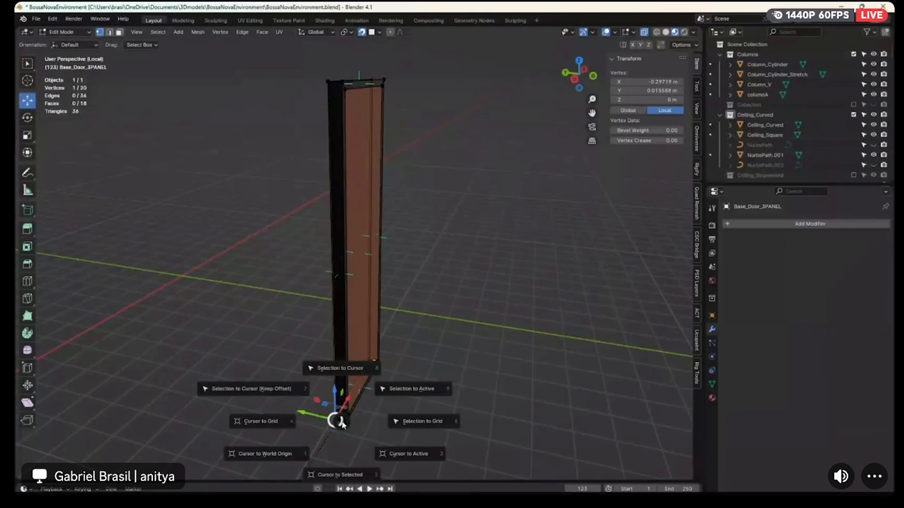
click(345, 467)
key(KP_7)
middle_drag(343, 228, 384, 176)
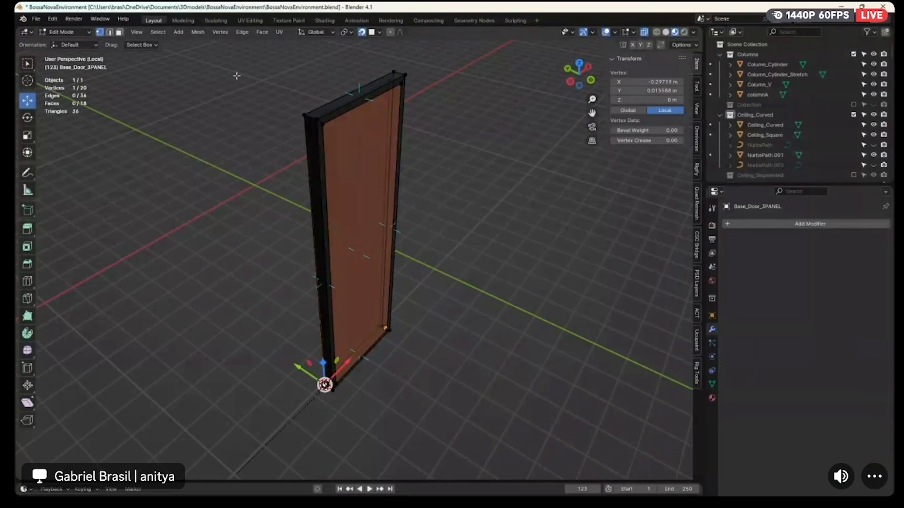
Set the door's origin to the 3D cursor, then hide the door in the full building view
key(Tab)
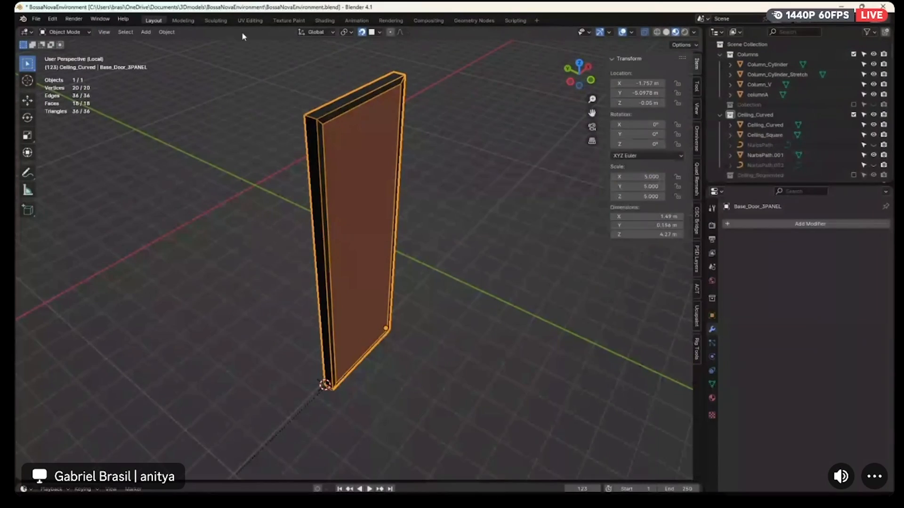
click(167, 32)
mouse_move(183, 53)
click(304, 74)
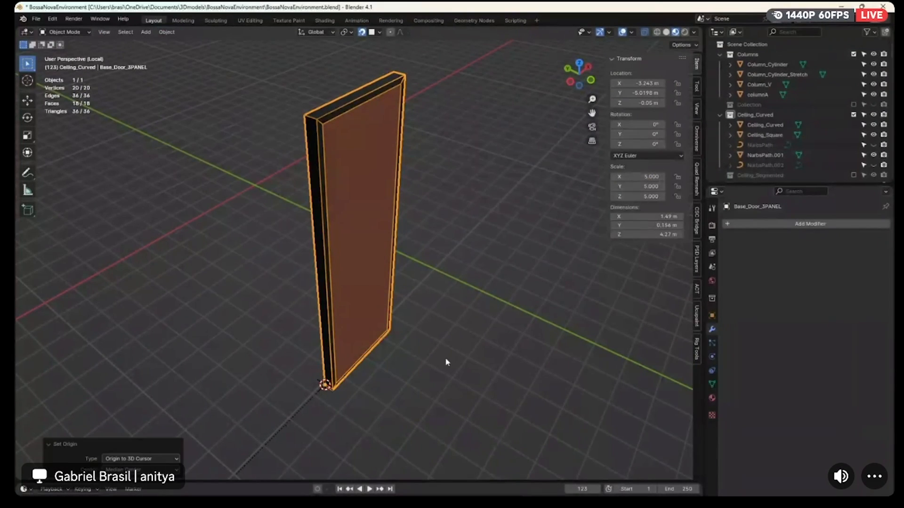
key(KP_Divide)
scroll(403, 304, up, 4)
click(465, 275)
key(h)
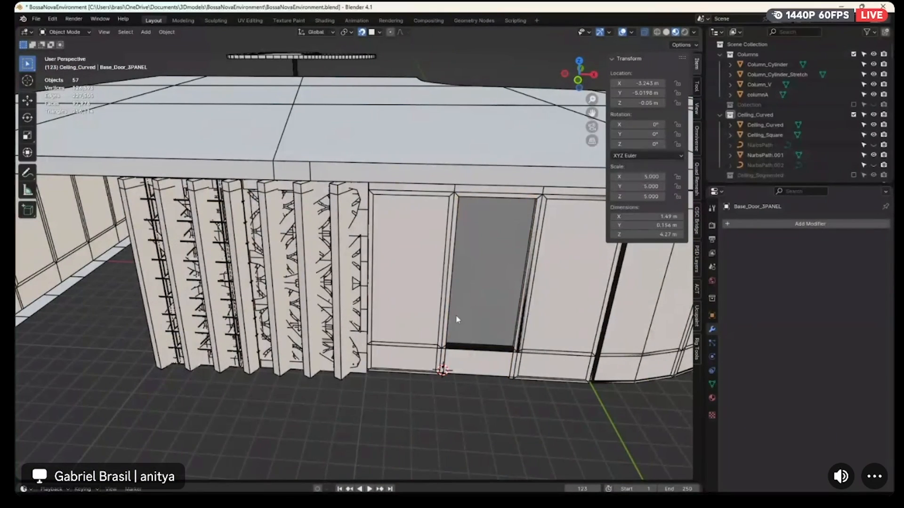
Isolate the second three-panel half-window wall around the door opening and check its origin corner in Edit Mode
click(456, 350)
key(KP_Divide)
middle_drag(456, 354, 346, 367)
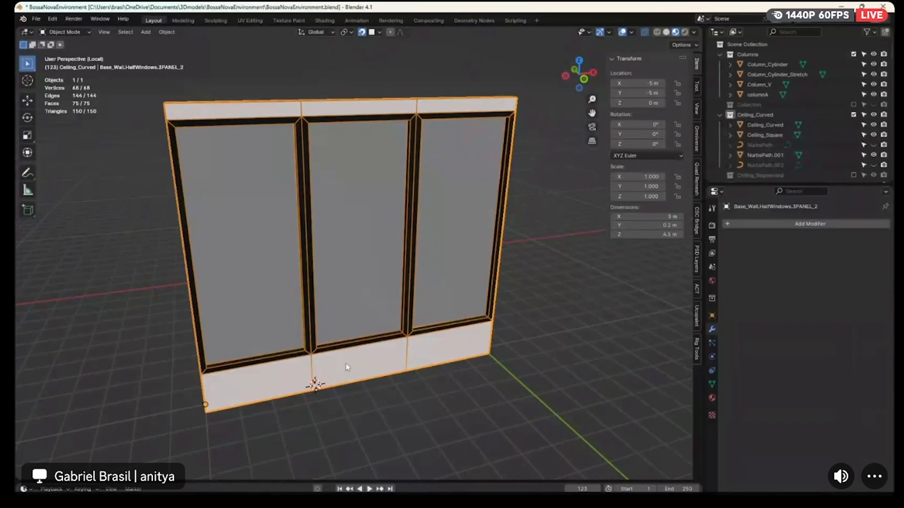
key(Tab)
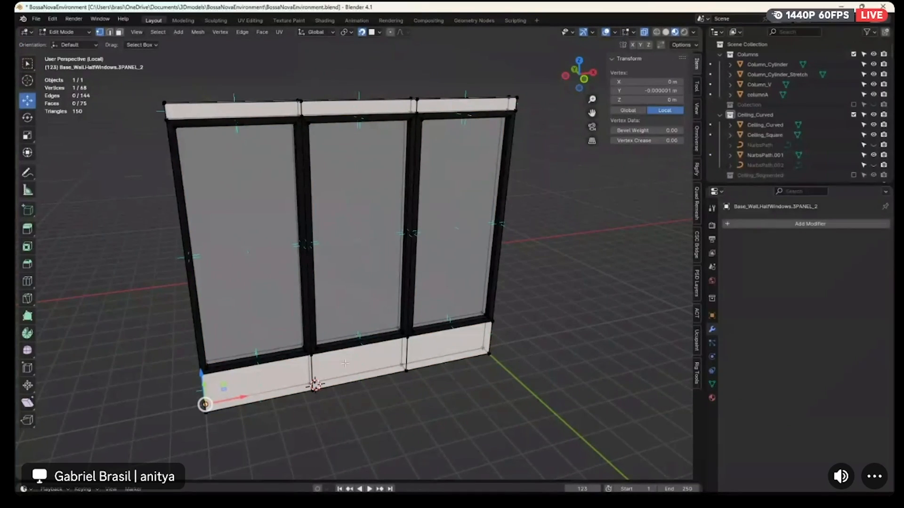
key(Tab)
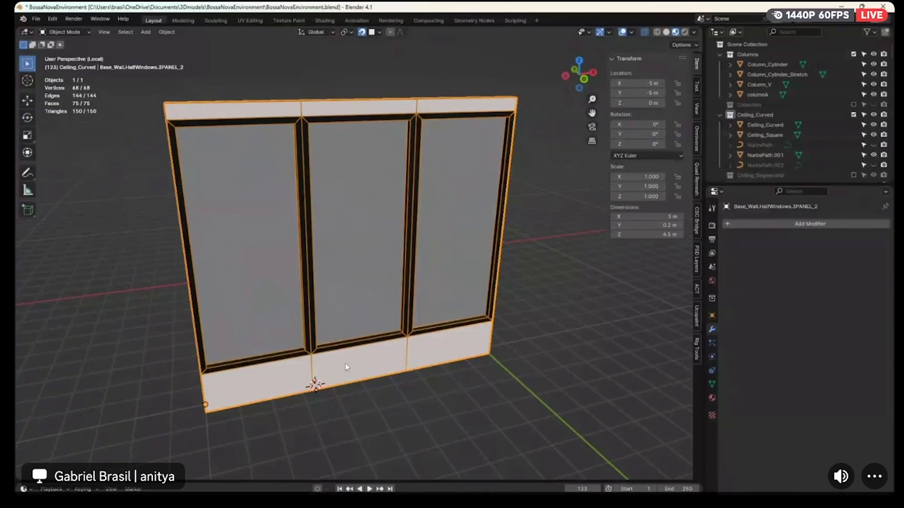
Apply the object scale of the second three-panel half-window wall
key(ctrl+a)
click(296, 313)
key(ctrl+a)
click(300, 324)
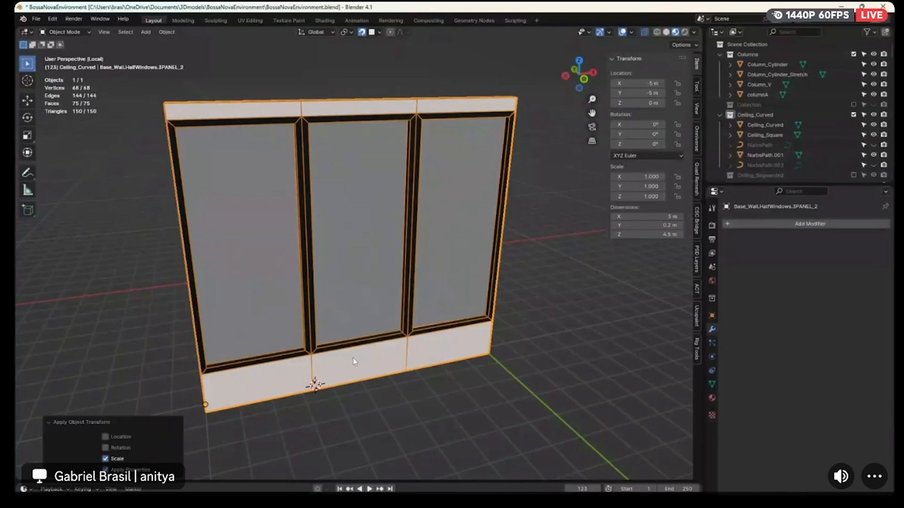
Inspect the bottom vertex between the half-window wall's first two panels, then return to the full building view
scroll(353, 358, down, 2)
middle_drag(353, 359, 402, 373)
click(424, 373)
key(Tab)
key(KP_Divide)
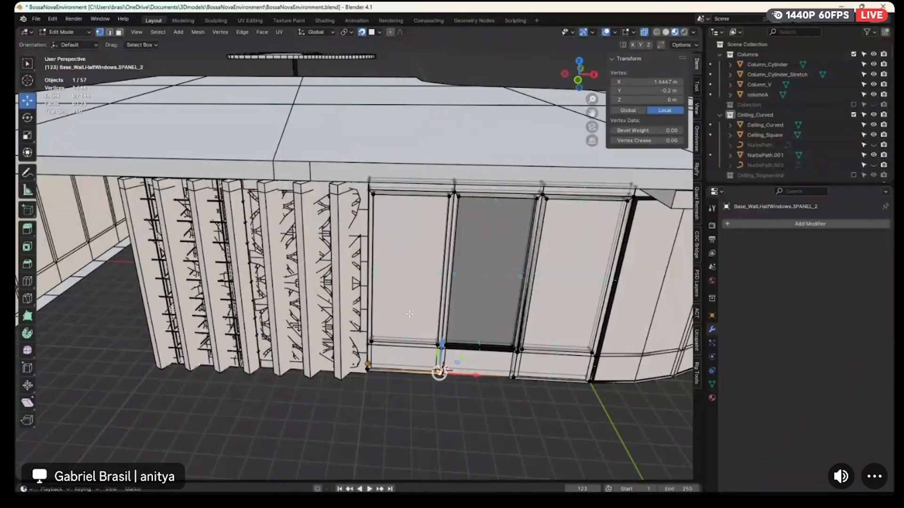
Remove the three-panel half-window wall and the wall overlapping it from the building view
key(Tab)
click(411, 303)
key(Delete)
click(438, 310)
key(Delete)
Isolate the half-curve plain wall and examine its origin and bottom end corners in Edit Mode
middle_drag(507, 335, 489, 342)
click(490, 342)
key(KP_Divide)
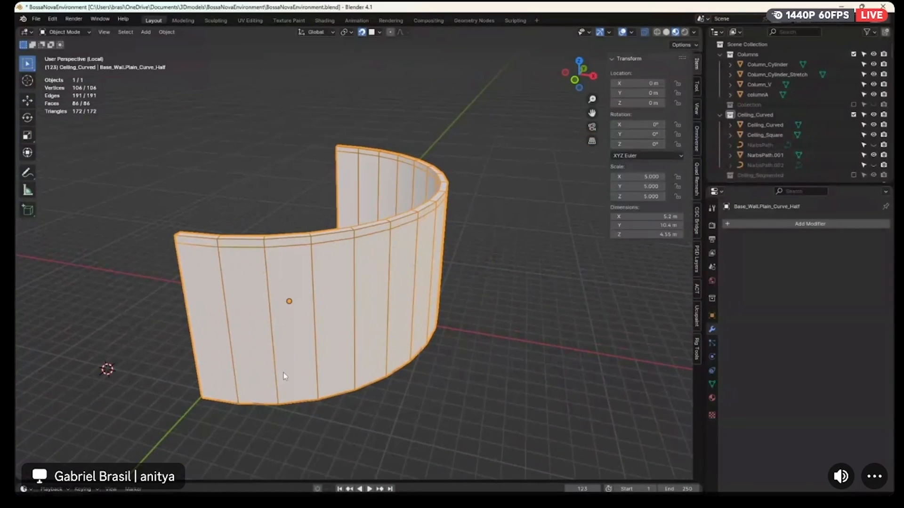
middle_drag(283, 372, 347, 366)
middle_drag(399, 392, 351, 317)
key(Tab)
key(Tab)
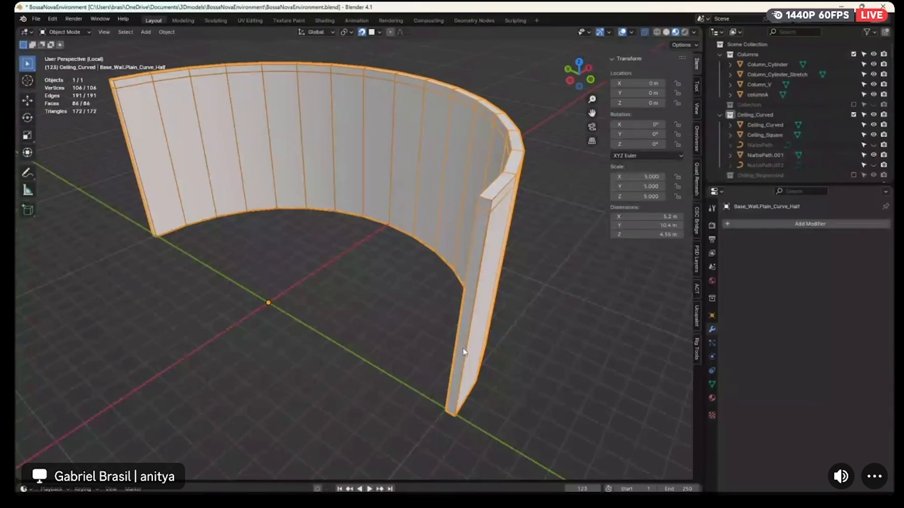
key(Tab)
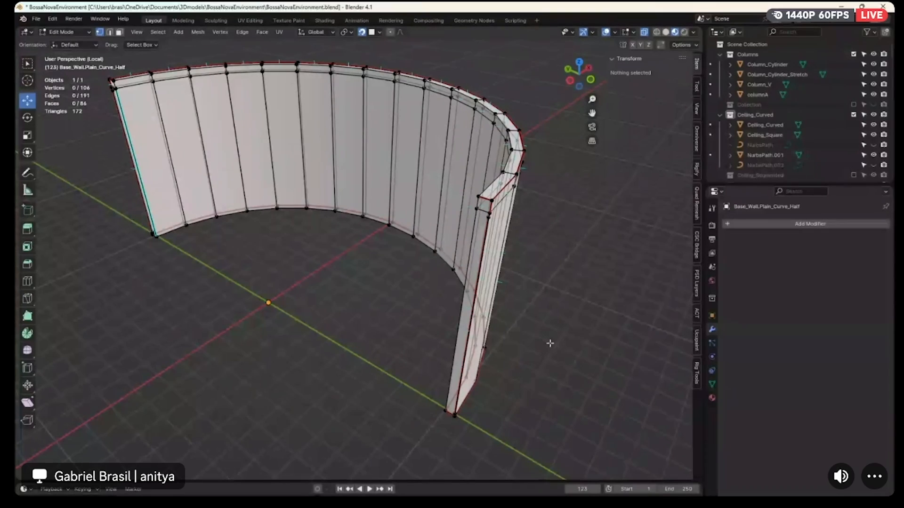
scroll(550, 343, down, 3)
middle_drag(550, 343, 439, 347)
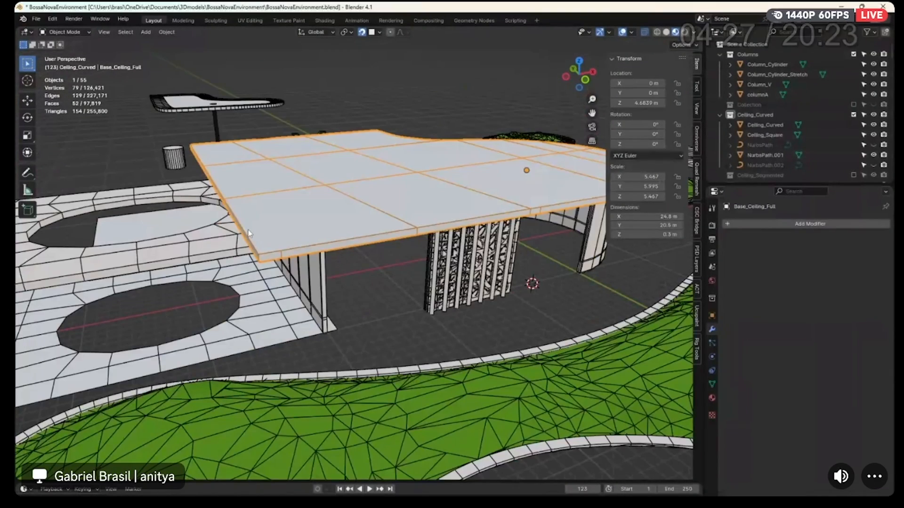
Select a bottom corner vertex of the Base_Ceiling_Full slab in Edit Mode
key(Tab)
middle_drag(249, 234, 295, 179)
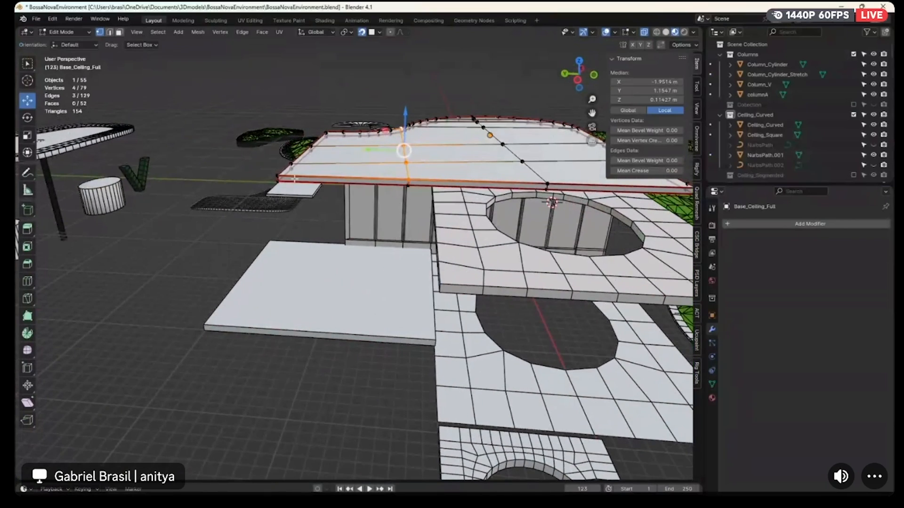
click(278, 181)
scroll(339, 218, up, 5)
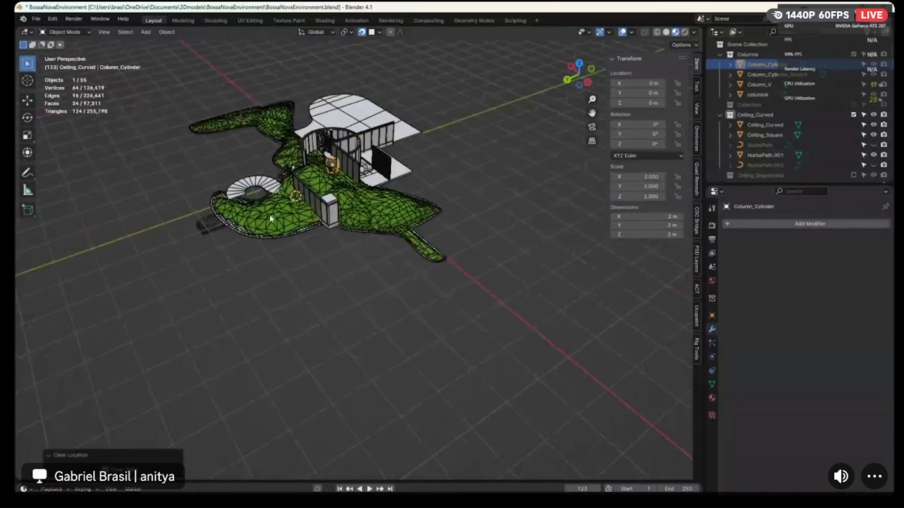
Save the file and select all objects of the environment
drag(515, 334, 163, 67)
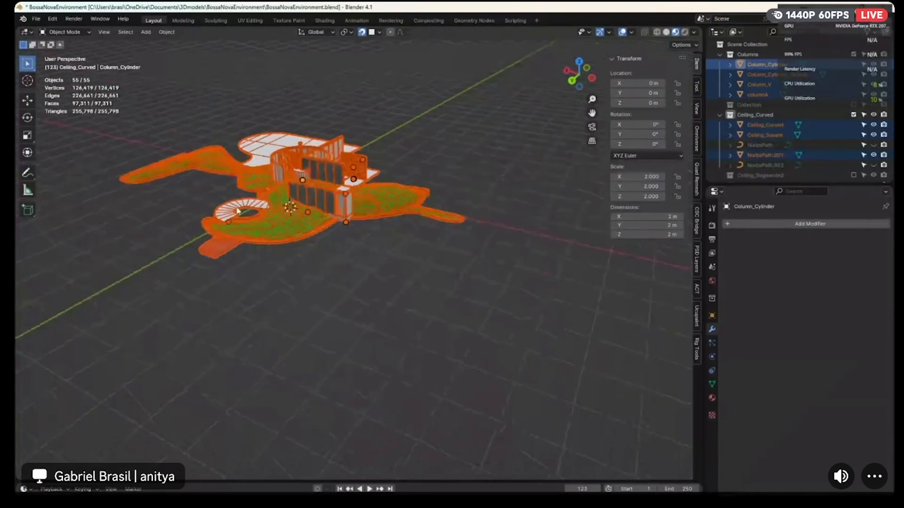
click(418, 310)
key(ctrl+s)
drag(514, 334, 162, 68)
middle_drag(162, 67, 342, 237)
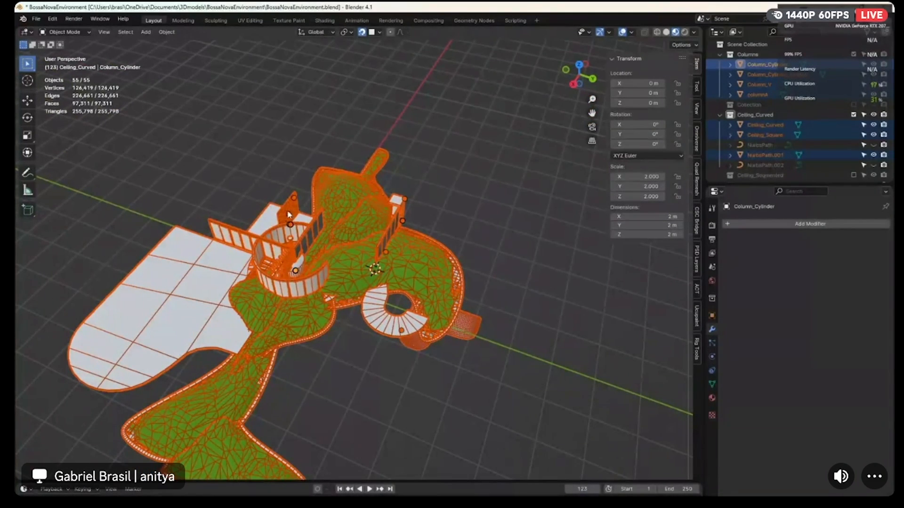
Open the glTF 2.0 export for the selected objects and create a new parts-version folder in the BossaNovaEnvironment directory
click(38, 20)
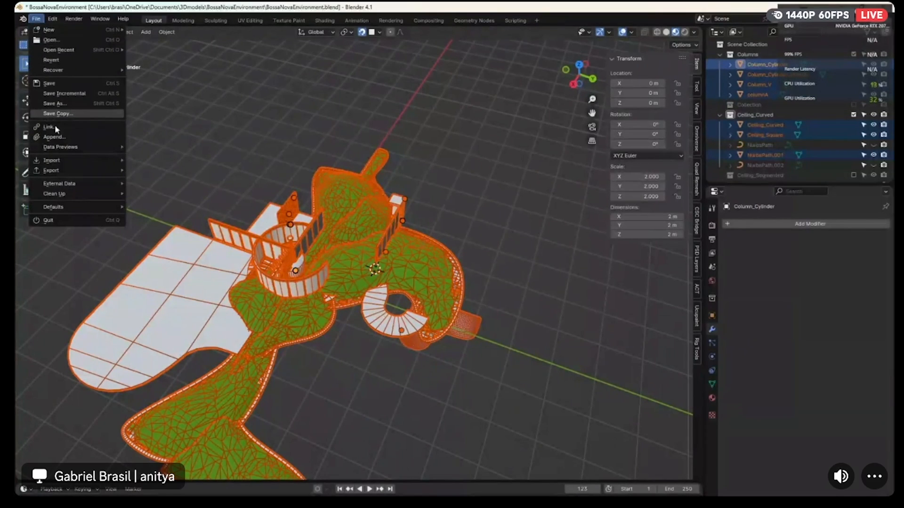
mouse_move(61, 170)
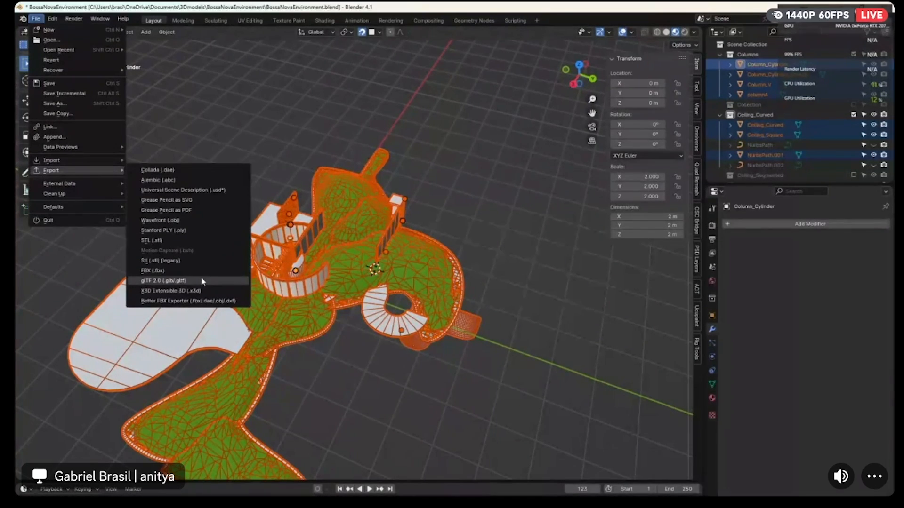
click(179, 280)
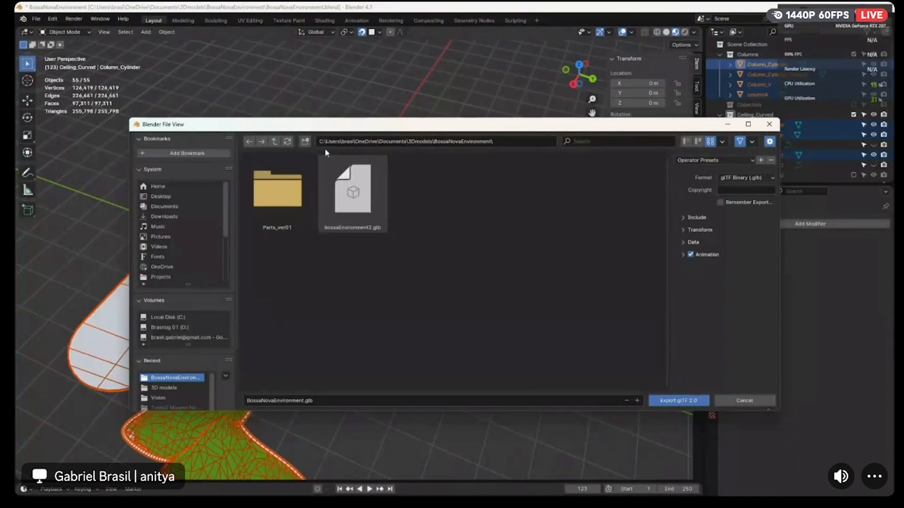
click(305, 142)
text(Parts_ve)
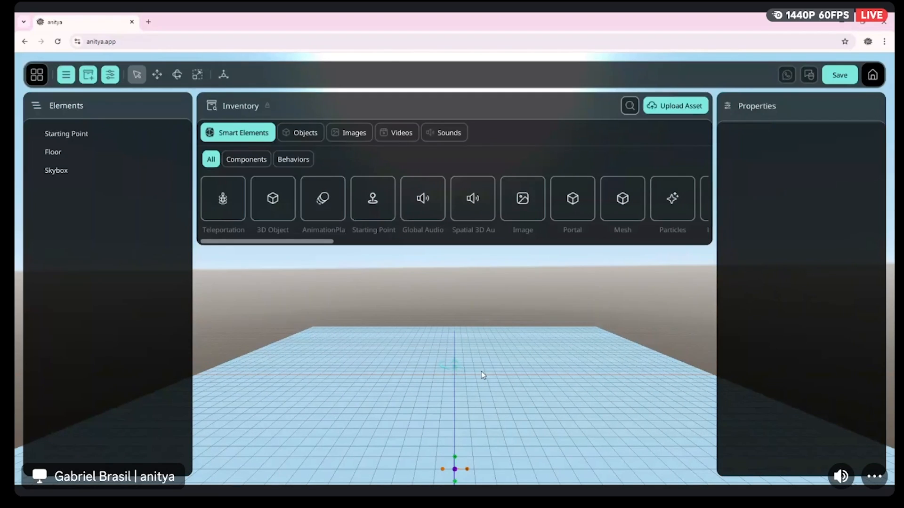
Switch to the Anitya scene editor and upload the exported model files as assets
mouse_move(473, 379)
right_down()
mouse_move(556, 390)
mouse_move(473, 379)
right_up()
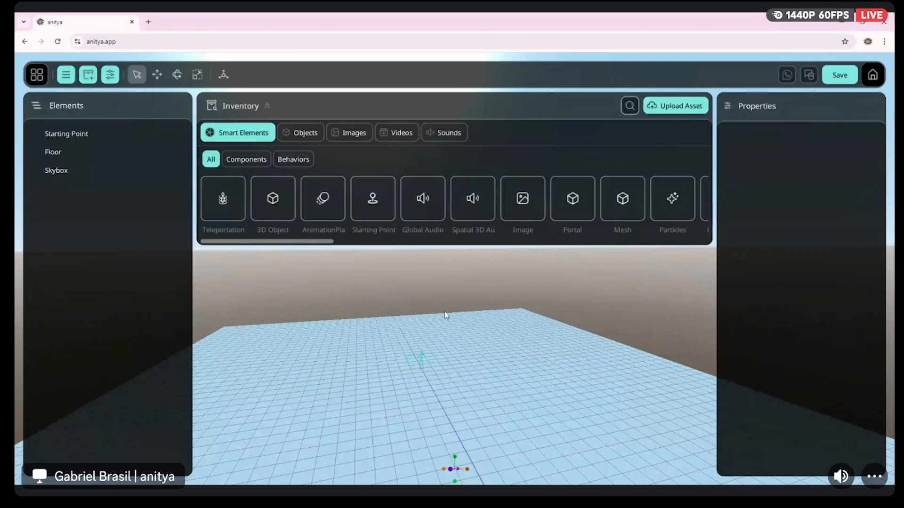
click(673, 112)
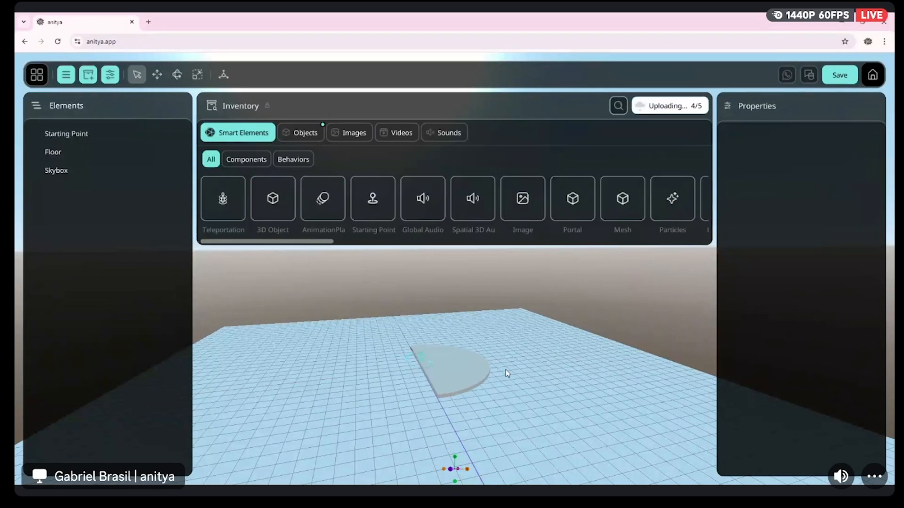
drag(507, 374, 546, 391)
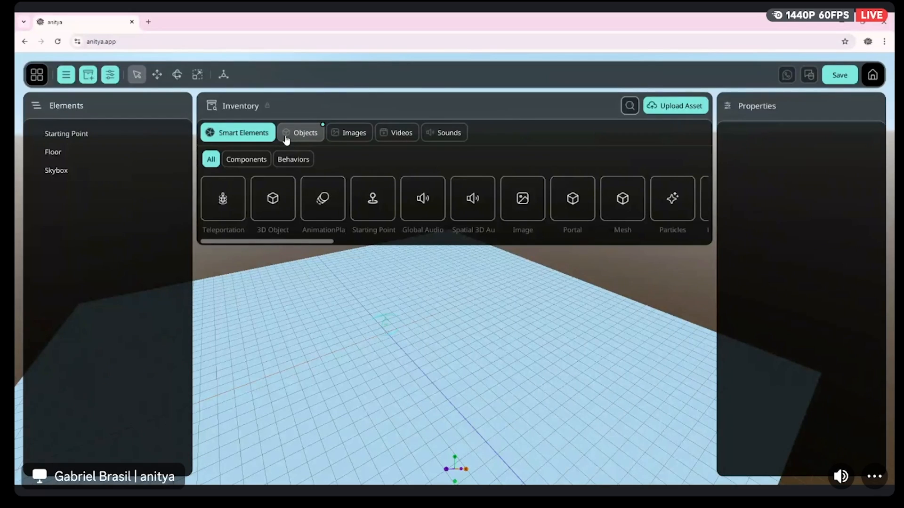
Place WallGlass_QuarterCircle2.glb from the inventory's uploaded 3D objects into the scene and select it
click(296, 134)
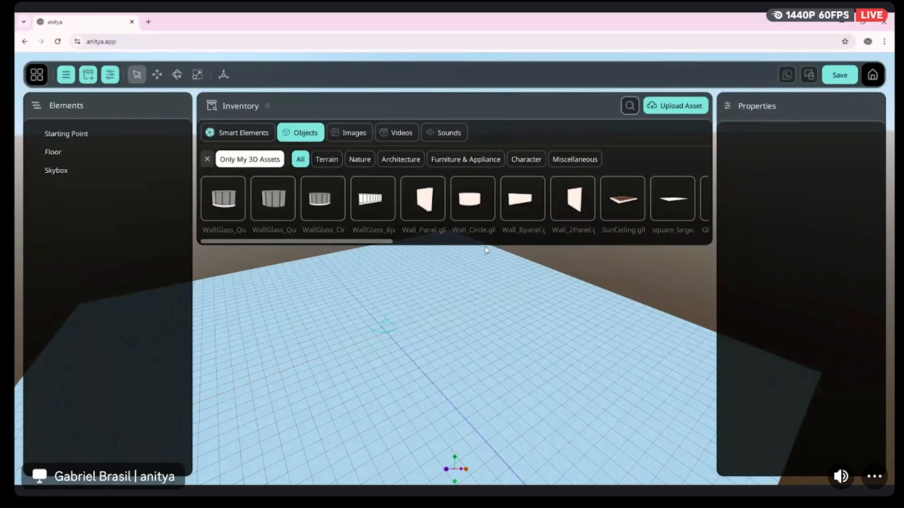
mouse_move(227, 242)
mouse_down()
mouse_move(241, 243)
mouse_move(220, 243)
mouse_move(540, 236)
mouse_move(221, 243)
mouse_up()
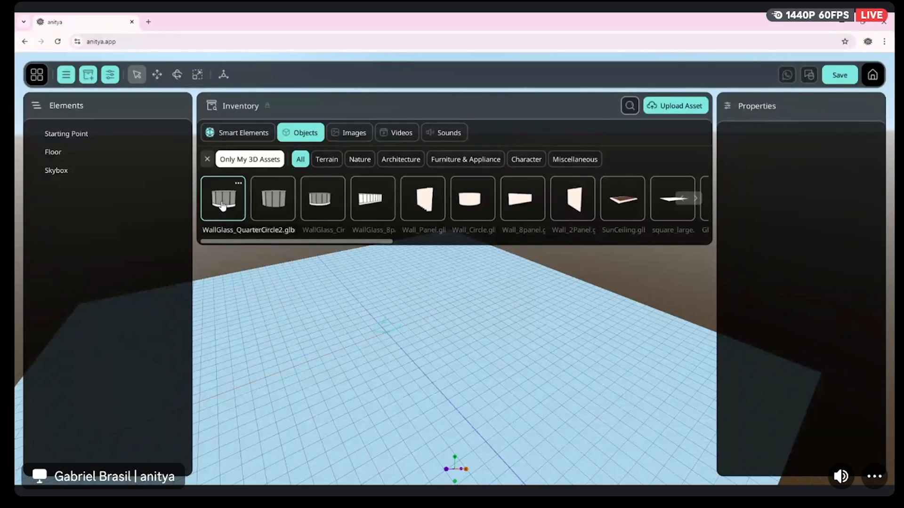
drag(222, 205, 390, 352)
drag(466, 371, 478, 330)
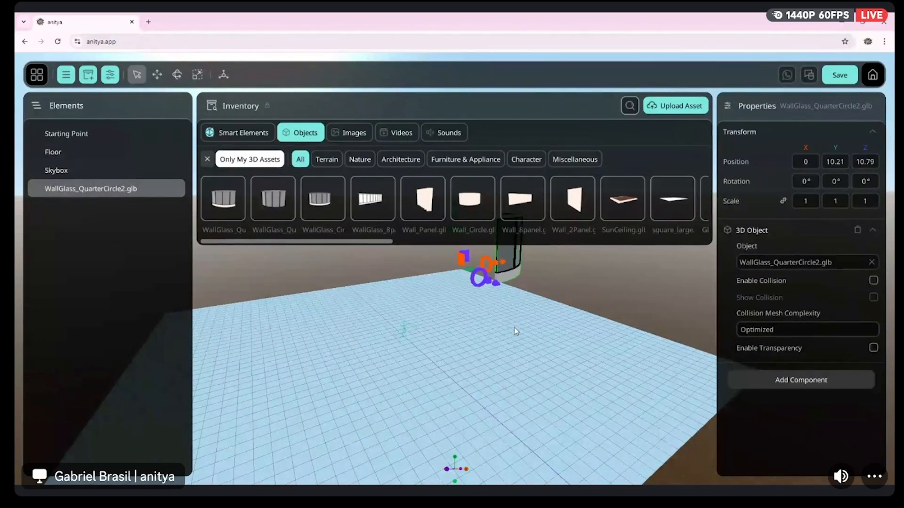
click(499, 331)
click(513, 257)
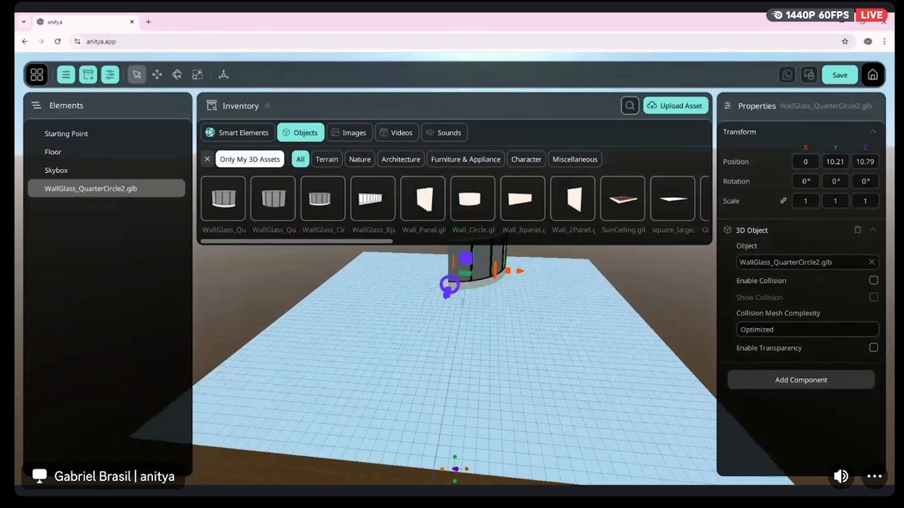
Lower the quarter-circle glass wall along Y to a height of about 2.53
scroll(520, 313, down, 3)
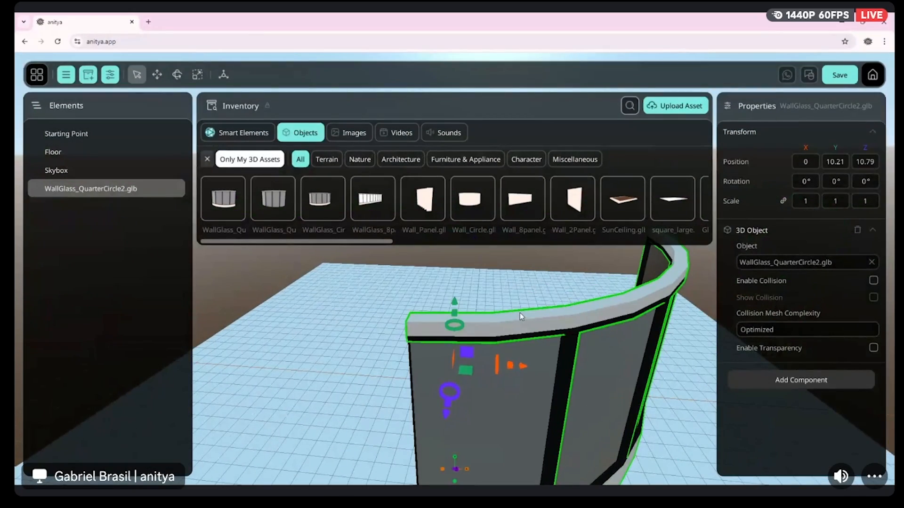
scroll(519, 312, down, 2)
drag(436, 368, 511, 368)
scroll(421, 380, down, 2)
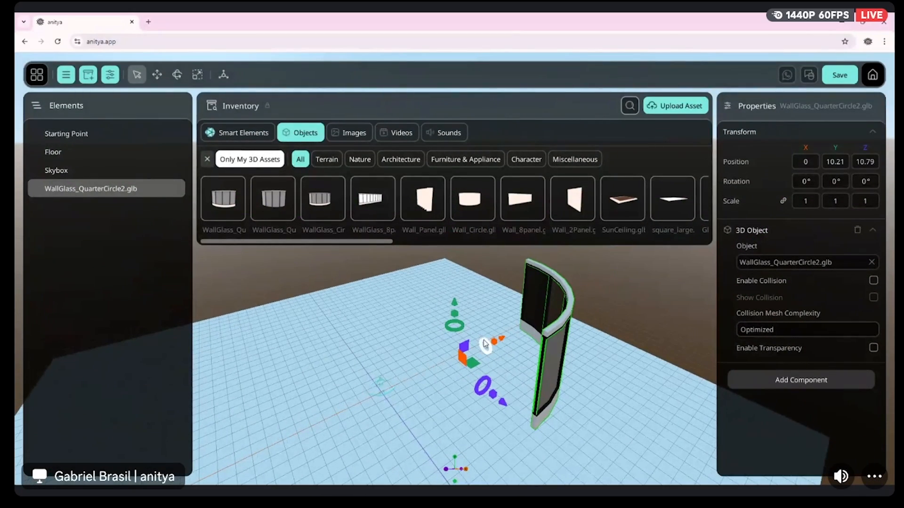
drag(454, 307, 454, 405)
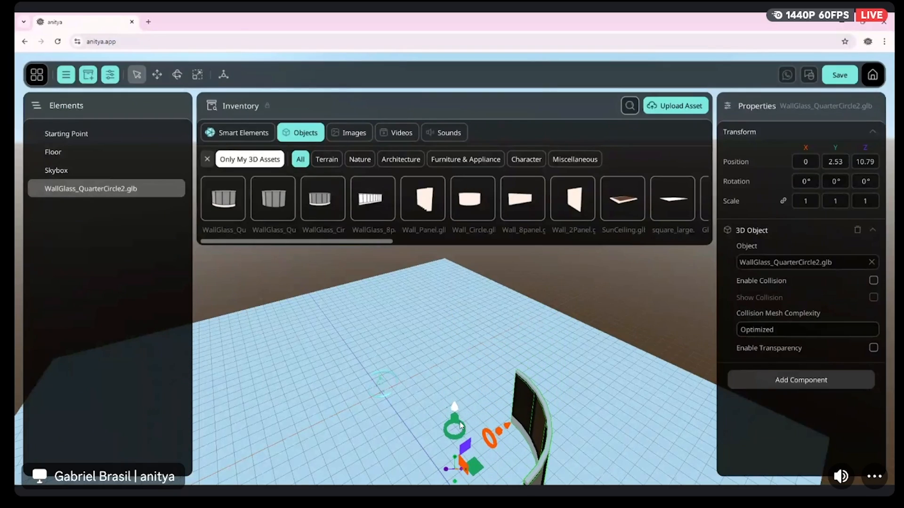
Set the quarter-circle glass wall's position to 0 on X, Y and Z
drag(323, 442, 337, 452)
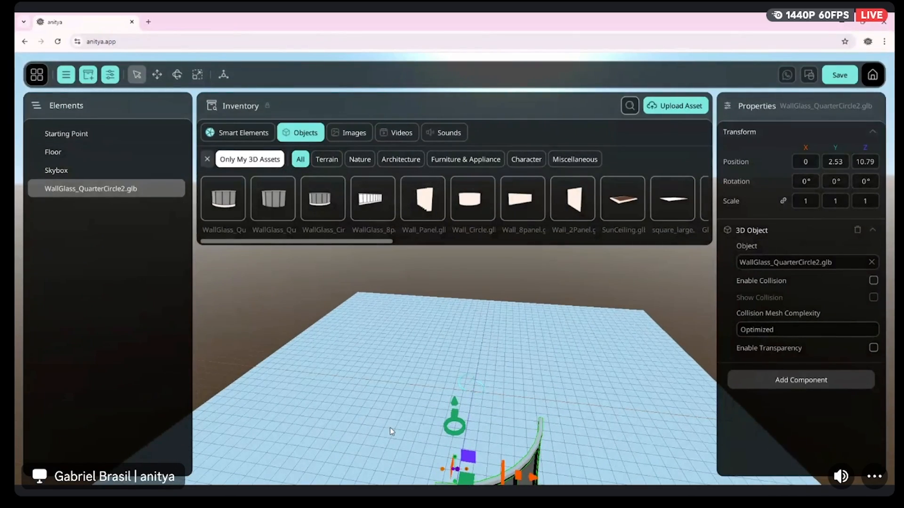
drag(392, 432, 405, 450)
drag(408, 357, 427, 356)
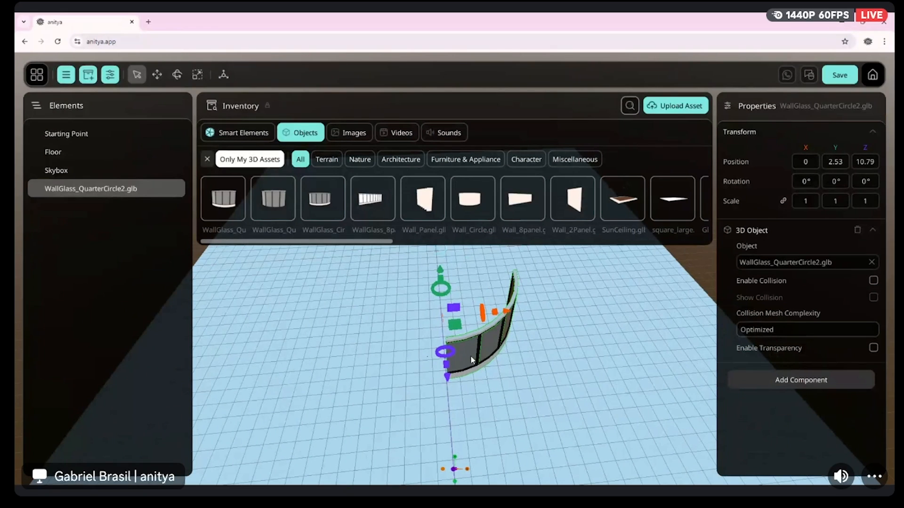
click(581, 392)
click(483, 337)
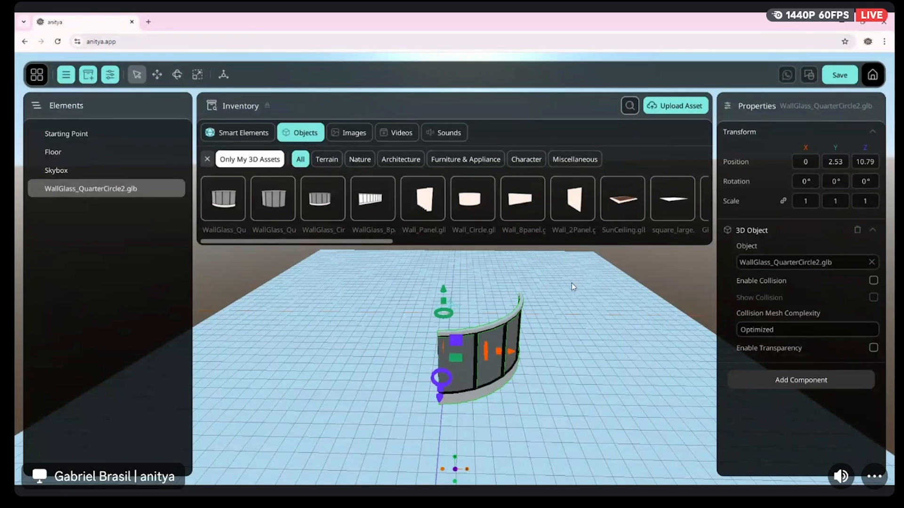
text(0)
key(Tab)
text(0)
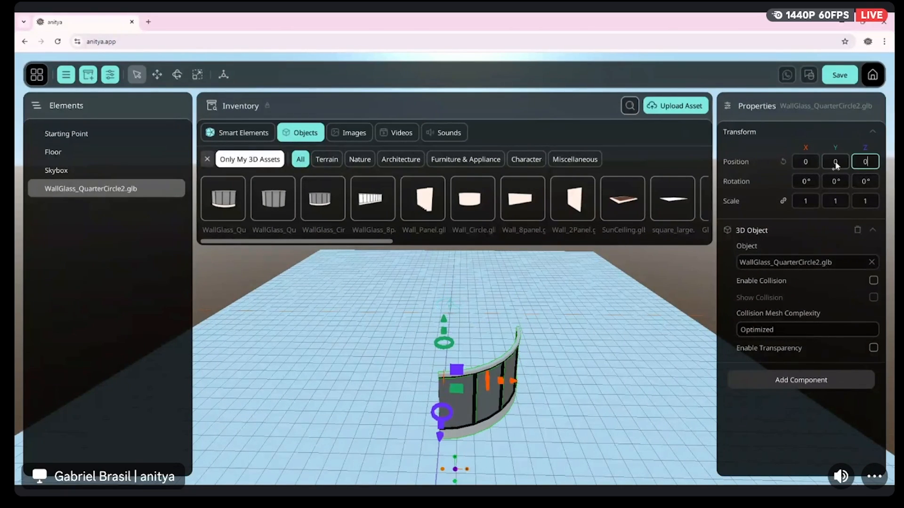
click(831, 161)
Add WallGlass_Circle.glb to the scene and set its position to 0 on X, Y and Z
middle_drag(408, 334, 508, 340)
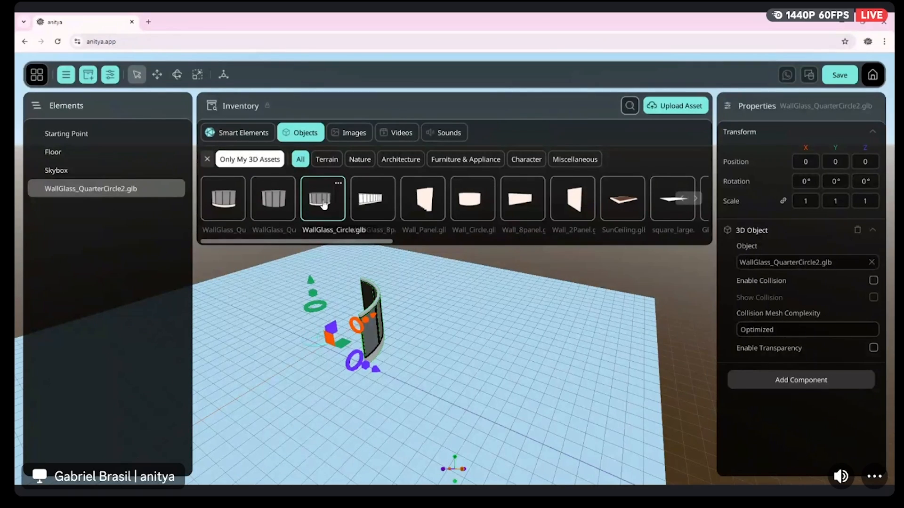
drag(325, 204, 571, 375)
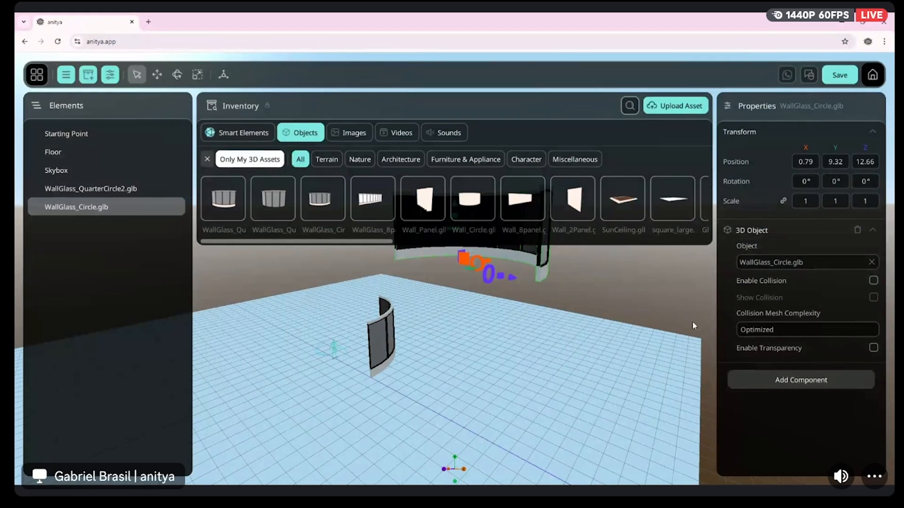
click(804, 162)
text(0)
key(Return)
text(0)
click(865, 162)
text(0)
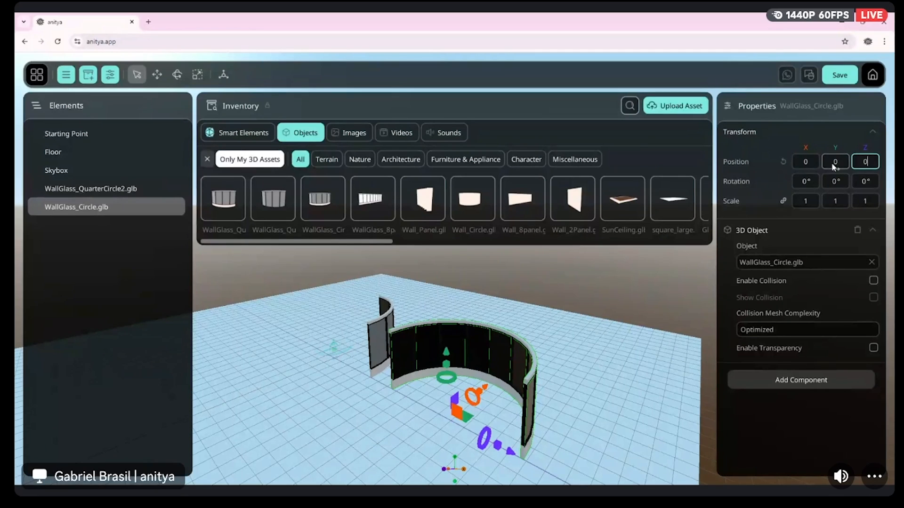
key(Return)
right_drag(322, 361, 287, 374)
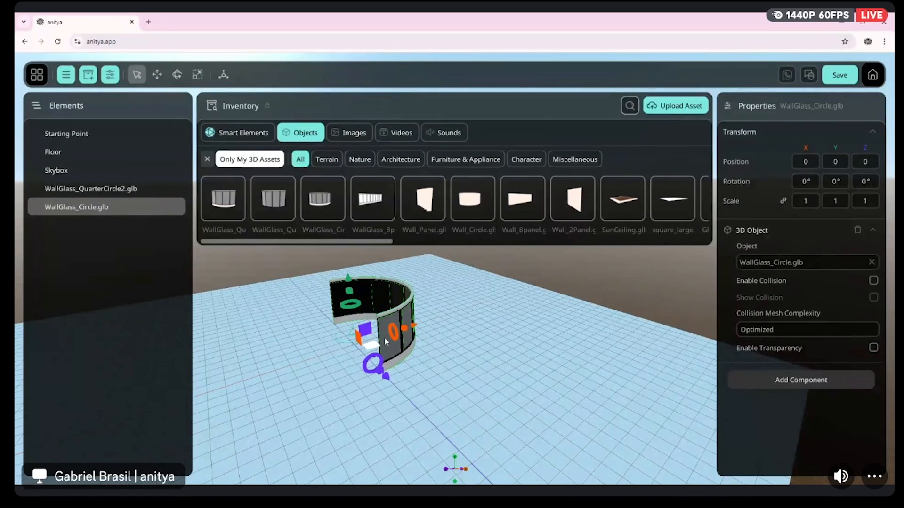
Move the floor along X to about 5.42 and reselect the WallGlass_Circle wall
click(422, 325)
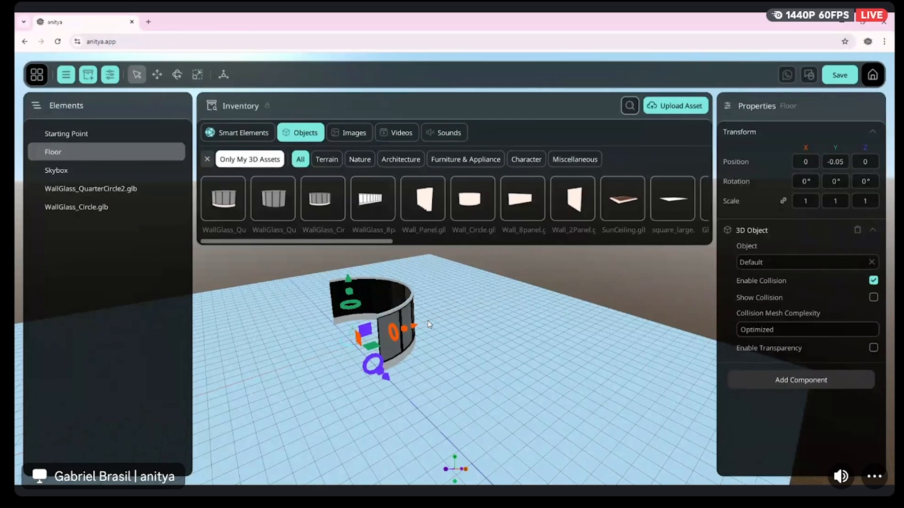
drag(413, 325, 458, 319)
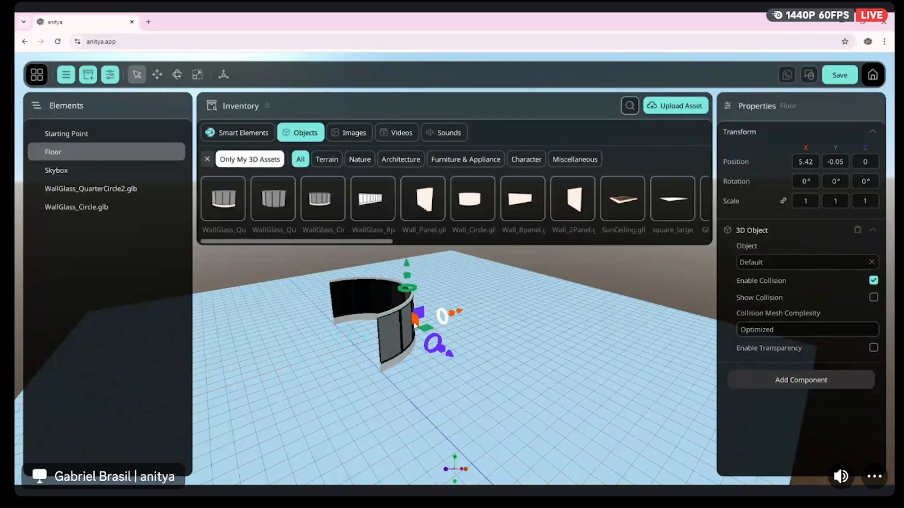
click(355, 299)
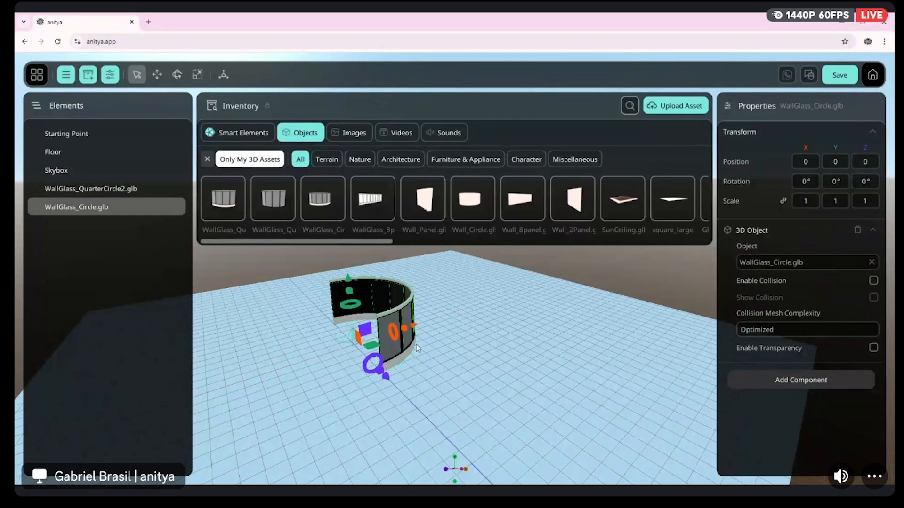
Slide the quarter-circle glass wall along X to about -0.86 and set its X position back to 0
click(122, 189)
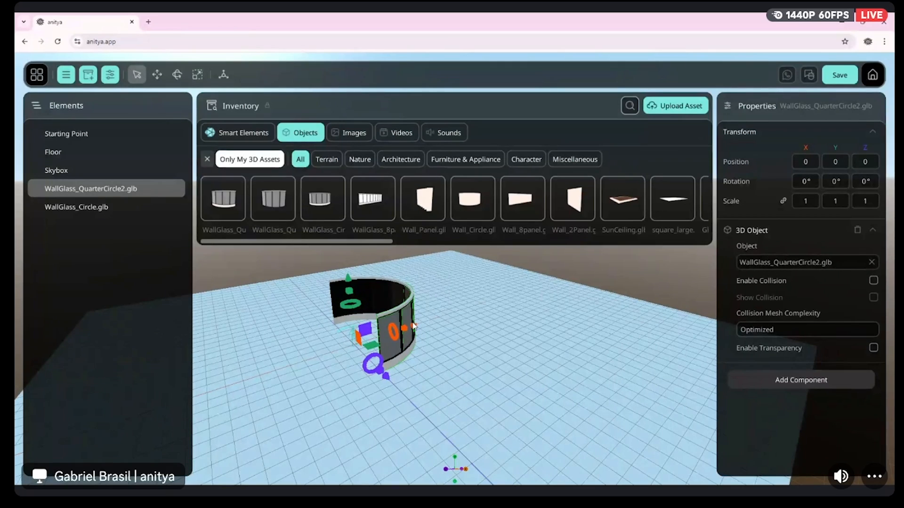
drag(425, 328, 411, 344)
drag(303, 336, 329, 320)
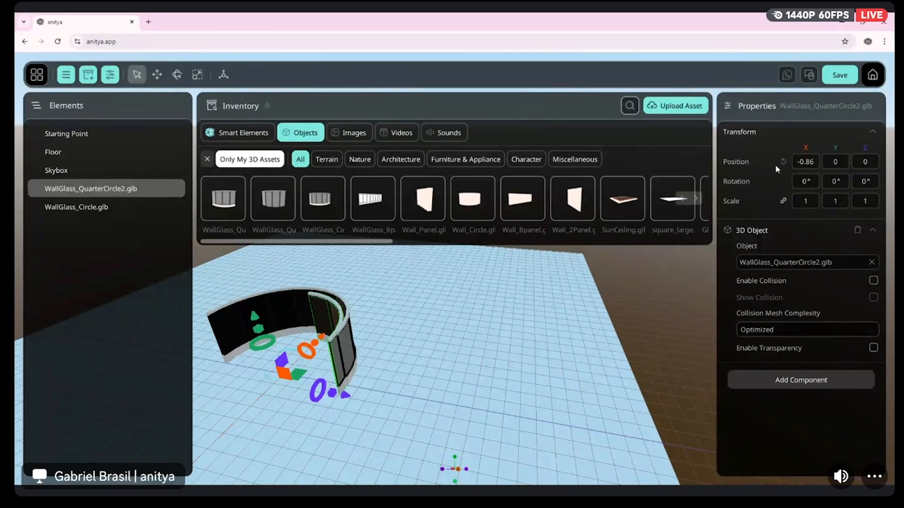
click(806, 162)
text(0)
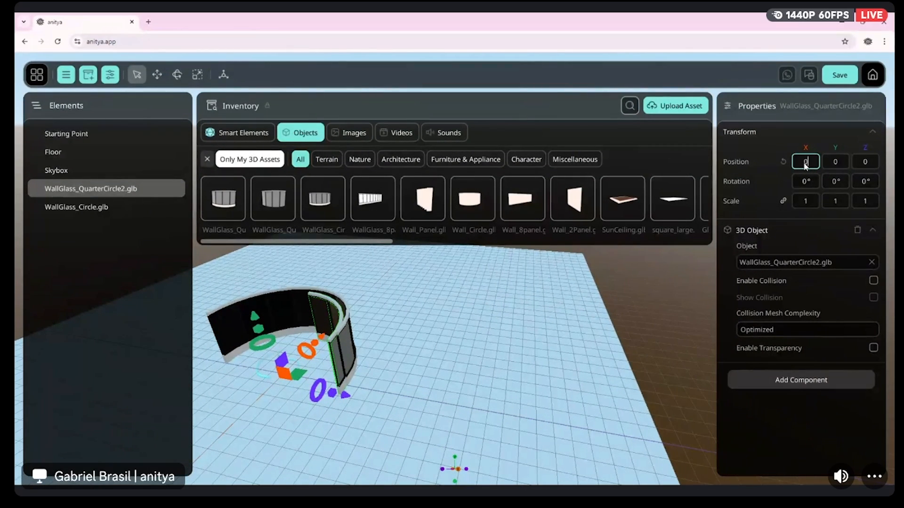
key(Return)
Try a slight X rotation of about -0.68° on the quarter-circle glass wall and reset it to 0°
drag(804, 182, 799, 183)
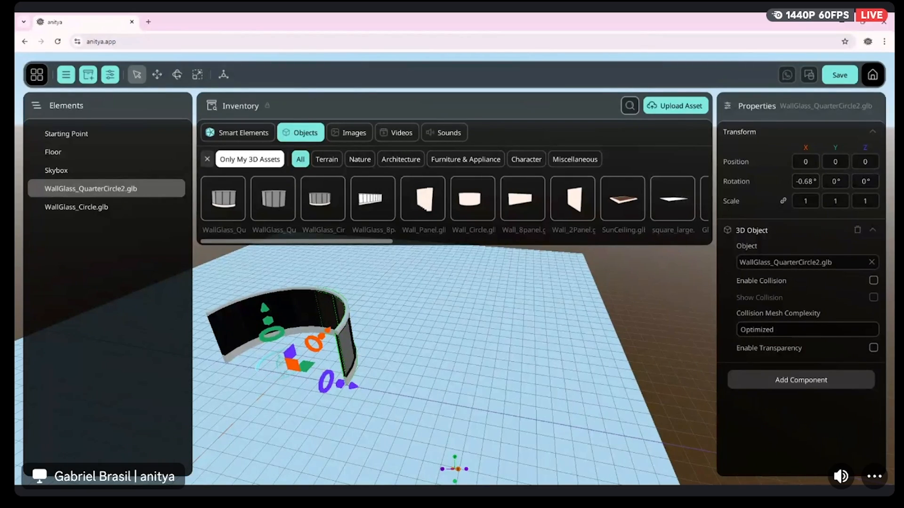
click(804, 182)
text(0)
key(Return)
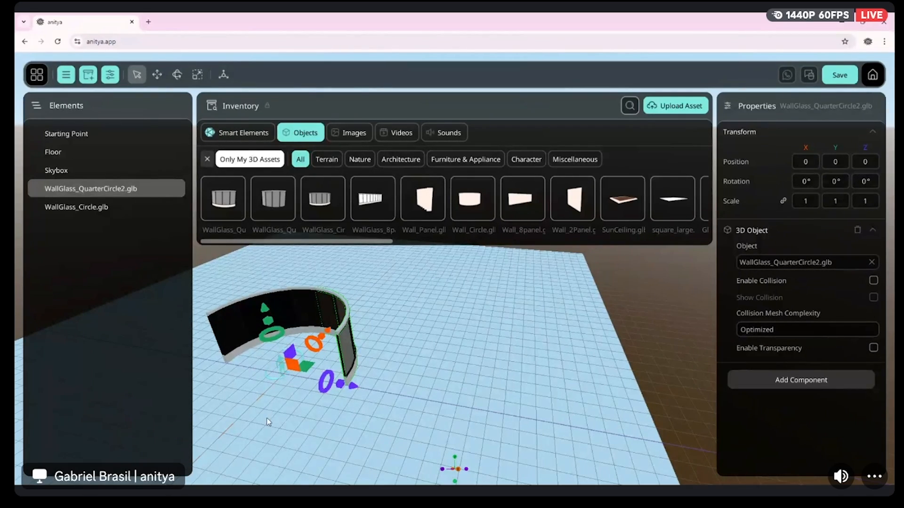
scroll(314, 388, down, 3)
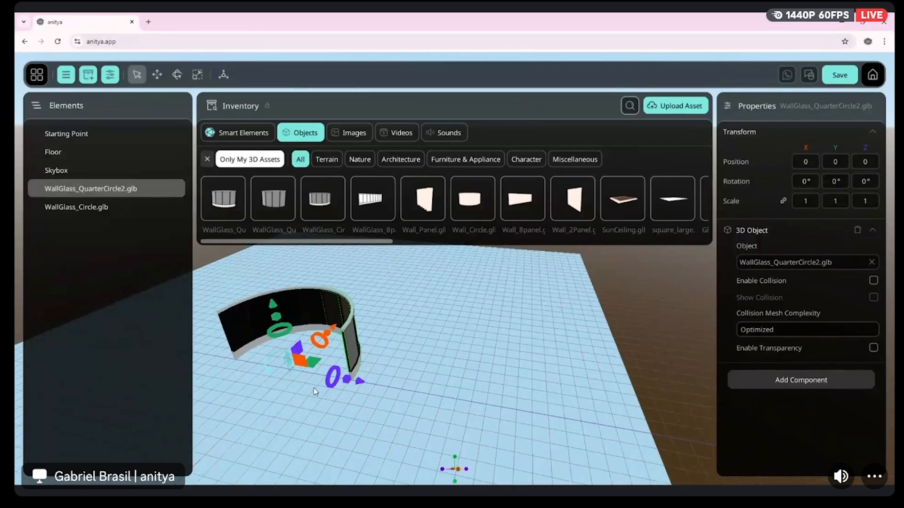
Hide the asset inventory and inspect how the quarter-circle wall meets the half-circle glass wall from the open side
right_drag(300, 380, 323, 366)
key(w)
key(a)
key(s)
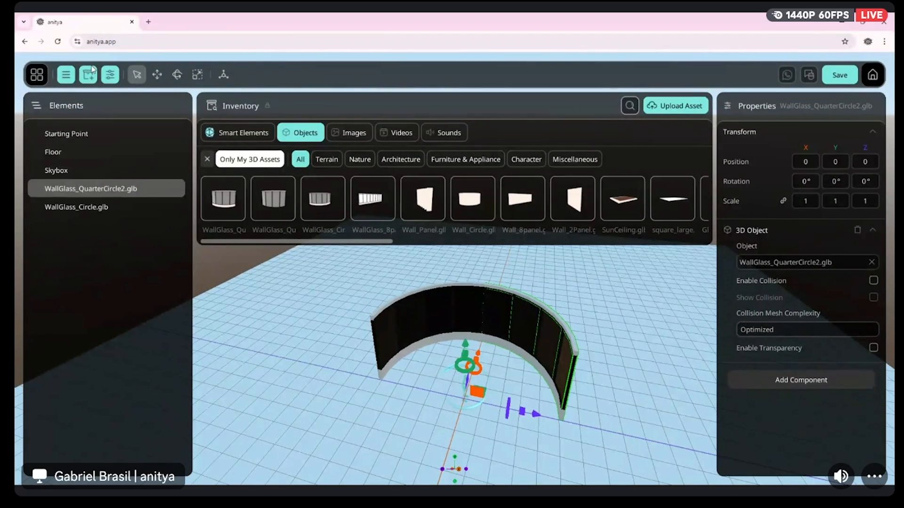
click(88, 73)
key(s)
key(w)
mouse_move(429, 268)
right_down()
mouse_move(445, 273)
mouse_move(419, 270)
mouse_move(429, 269)
right_up()
key(a)
key(s)
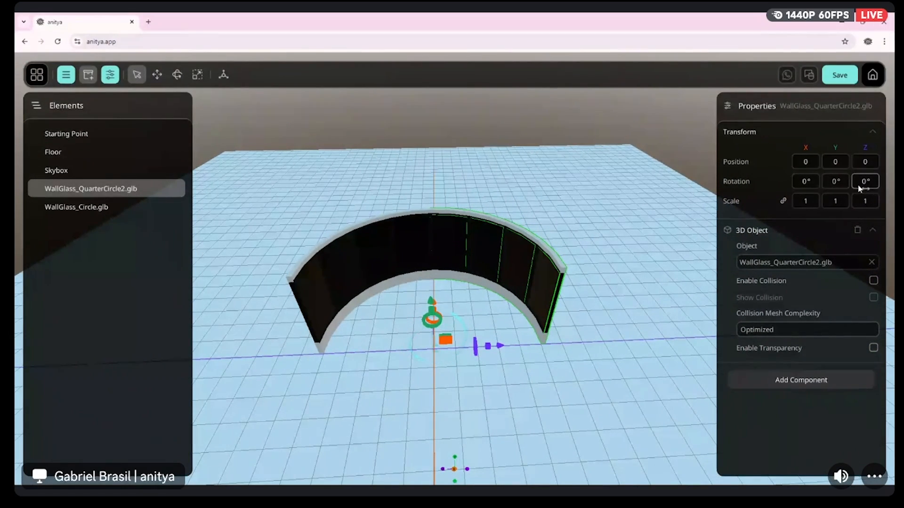
Try a Z rotation of about -8.25° on the quarter-circle glass wall and reset it to 0°
drag(859, 189, 853, 188)
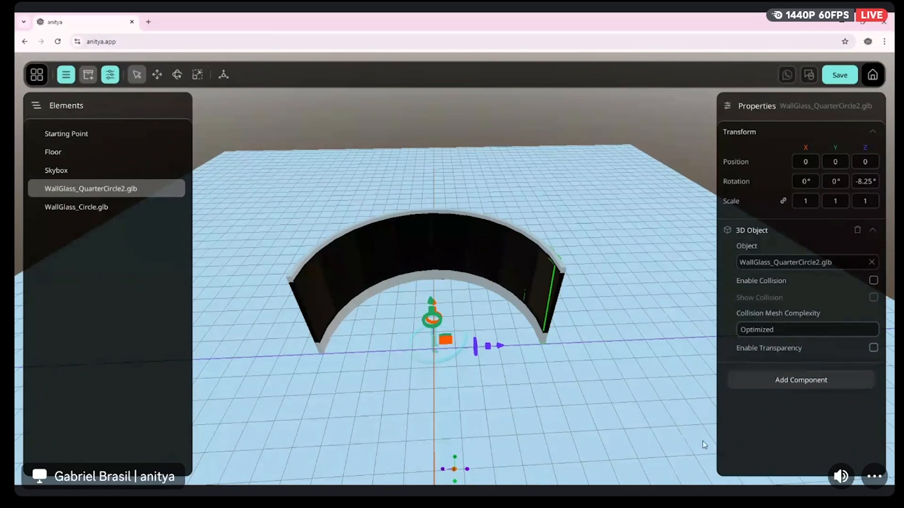
click(862, 184)
text(0)
Rotate the quarter-circle glass wall about Y to about -83.69° so it continues the curve of the half-circle wall
click(833, 184)
drag(846, 182, 88, 292)
drag(842, 181, 16, 235)
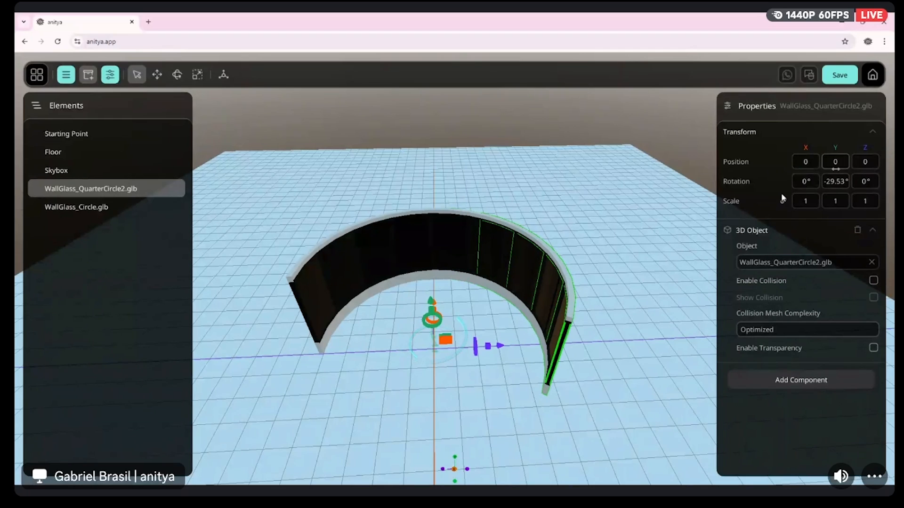
drag(830, 184, 183, 334)
drag(476, 365, 428, 372)
mouse_move(378, 317)
mouse_down()
mouse_move(360, 314)
mouse_move(374, 318)
mouse_up()
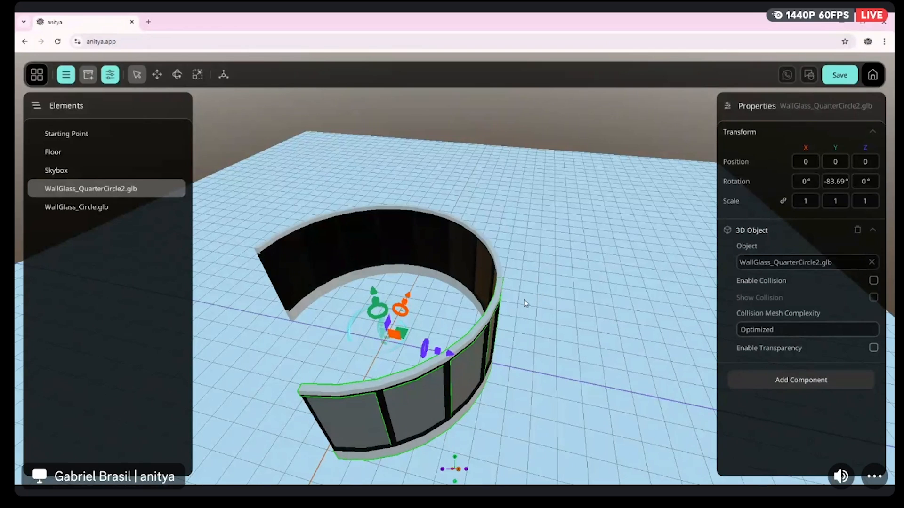
Select both WallGlass_QuarterCircle2.glb and WallGlass_Circle.glb and group them into a new entity
click(72, 207)
click(108, 194)
ctrl+click(101, 209)
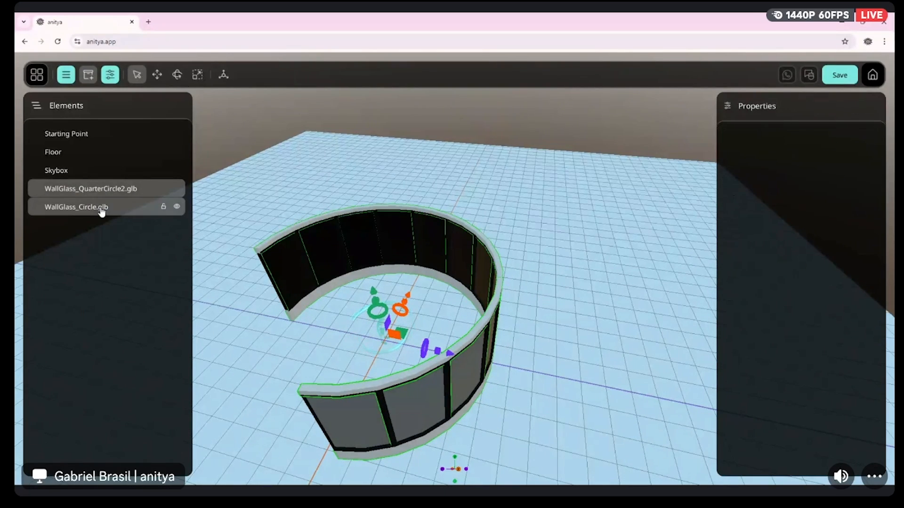
drag(445, 363, 454, 299)
mouse_move(472, 296)
right_down()
mouse_move(414, 292)
mouse_move(504, 291)
mouse_move(487, 290)
right_up()
key(w)
key(s)
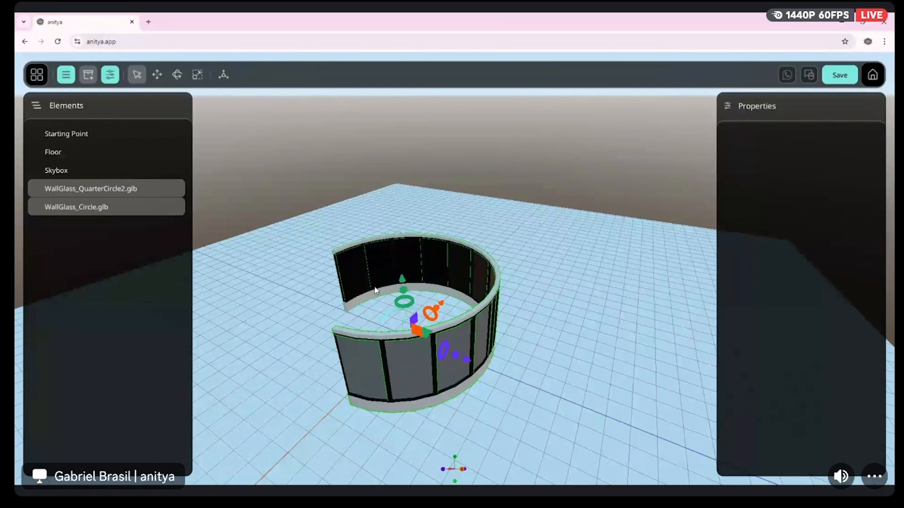
right_click(124, 203)
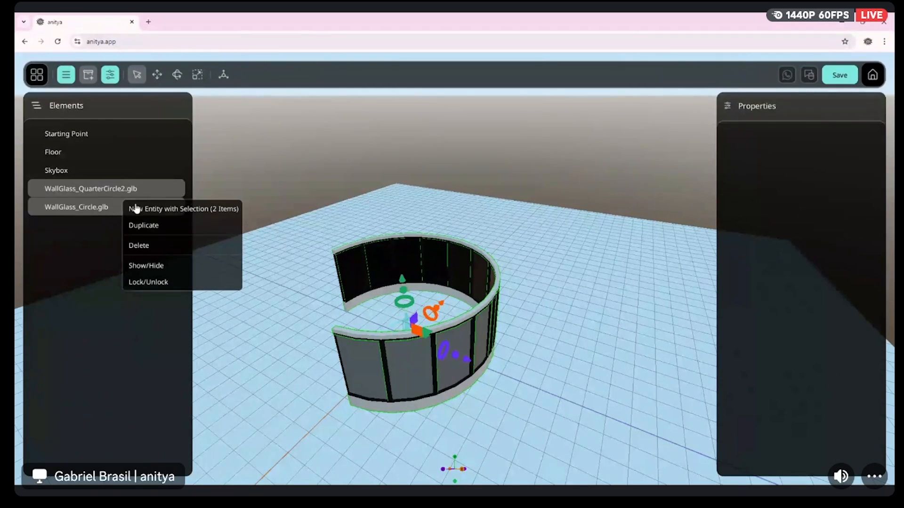
click(172, 211)
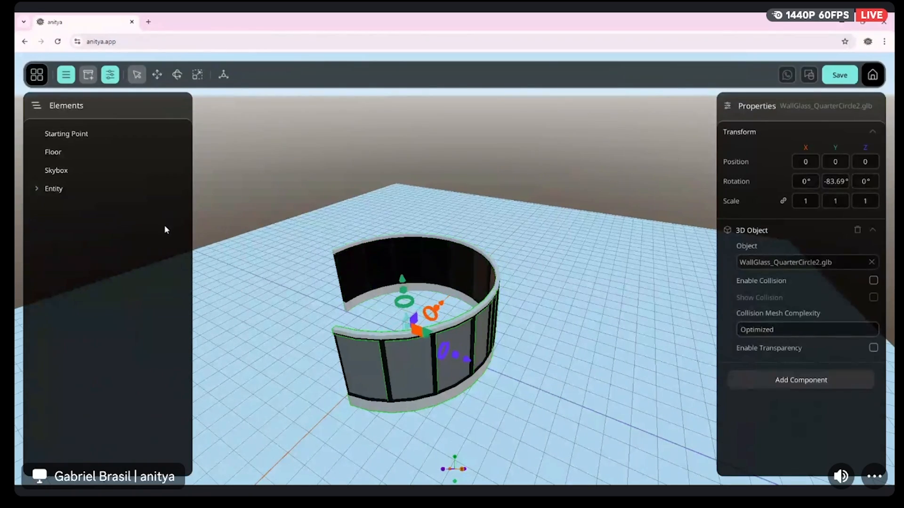
Rename the new entity as Circla_Glass_Wall and check the wall pieces it contains
double_click(59, 189)
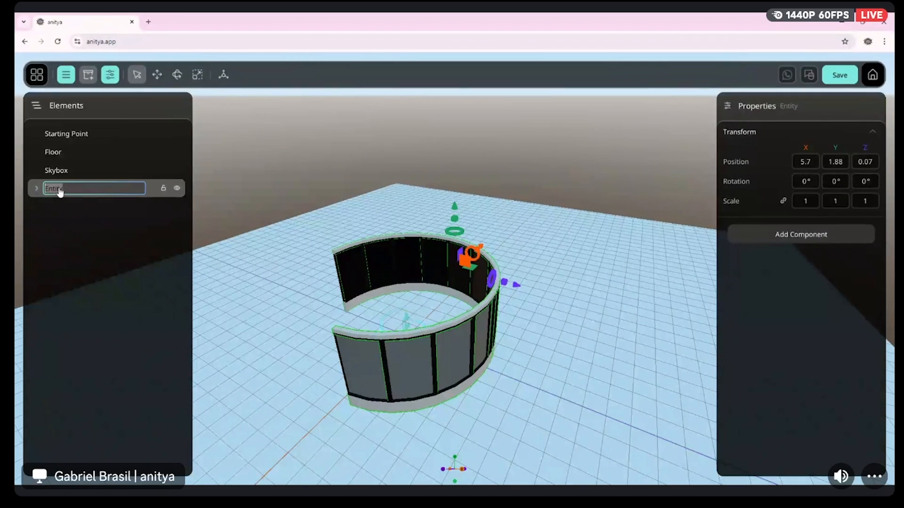
text(Circle_Glass_Wall)
key(Return)
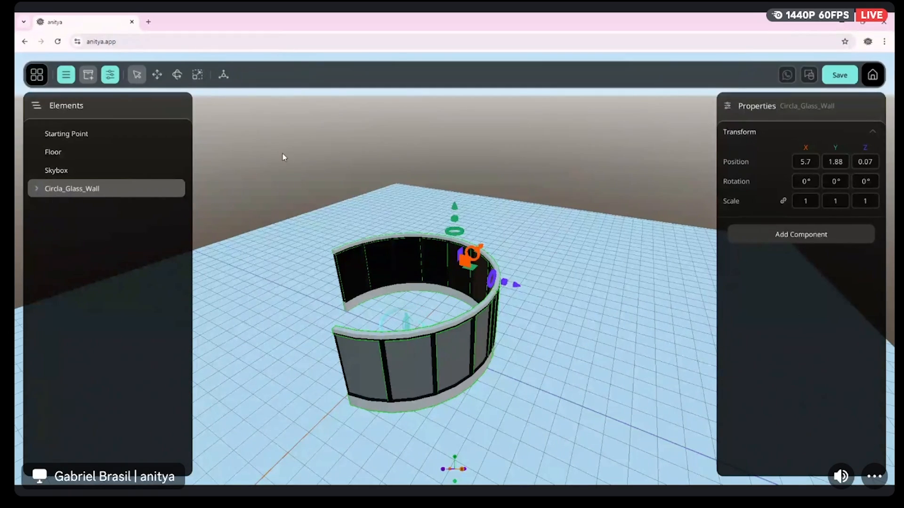
click(37, 189)
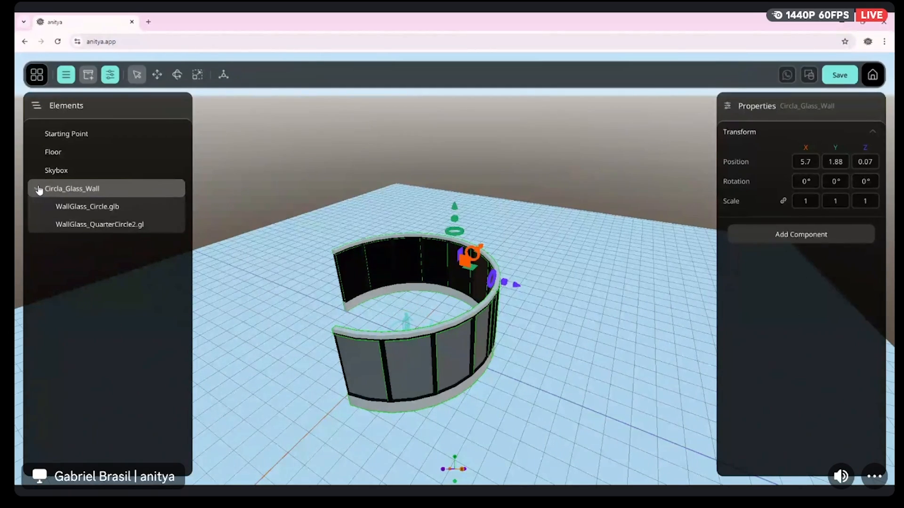
click(37, 189)
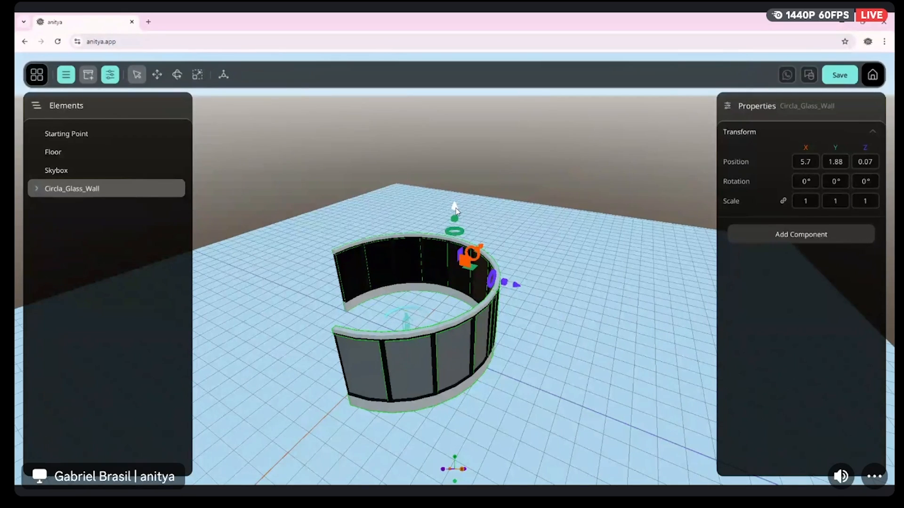
Duplicate Circla_Glass_Wall and raise the copy to a Y position of about 6.34 to form a second tier
right_click(82, 194)
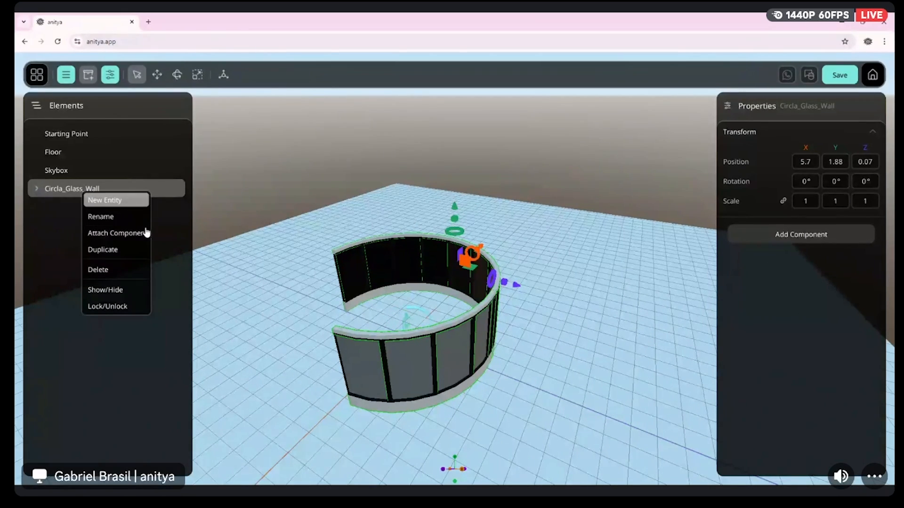
click(140, 250)
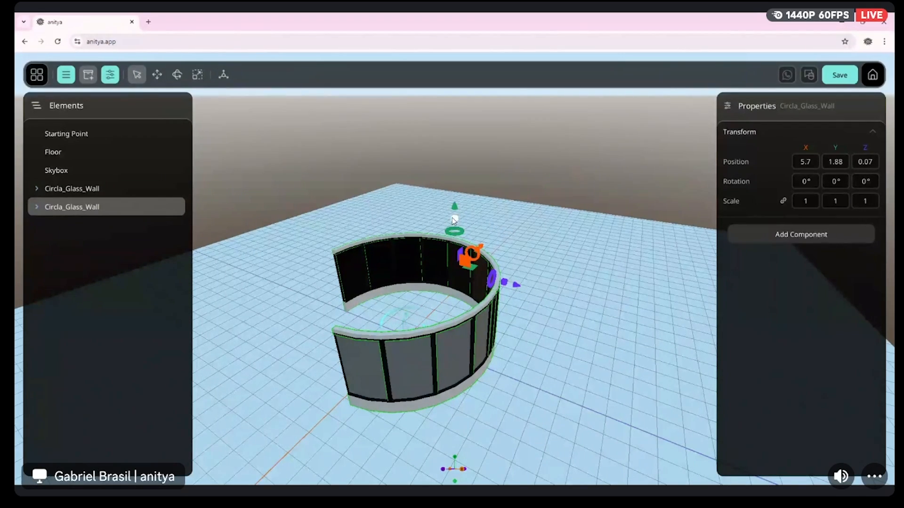
drag(456, 210, 463, 131)
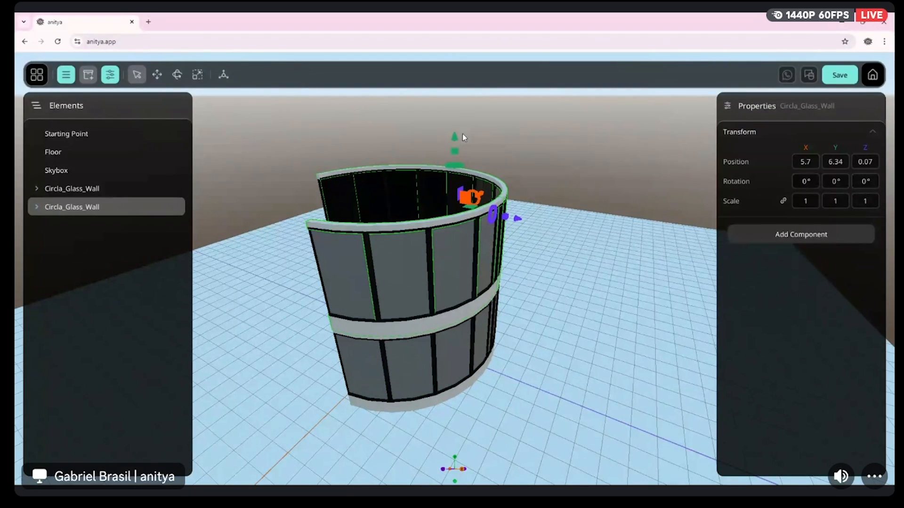
Duplicate both stacked glass wall tiers and group all four Circla_Glass_Wall elements into a new entity
ctrl+click(74, 189)
right_click(77, 188)
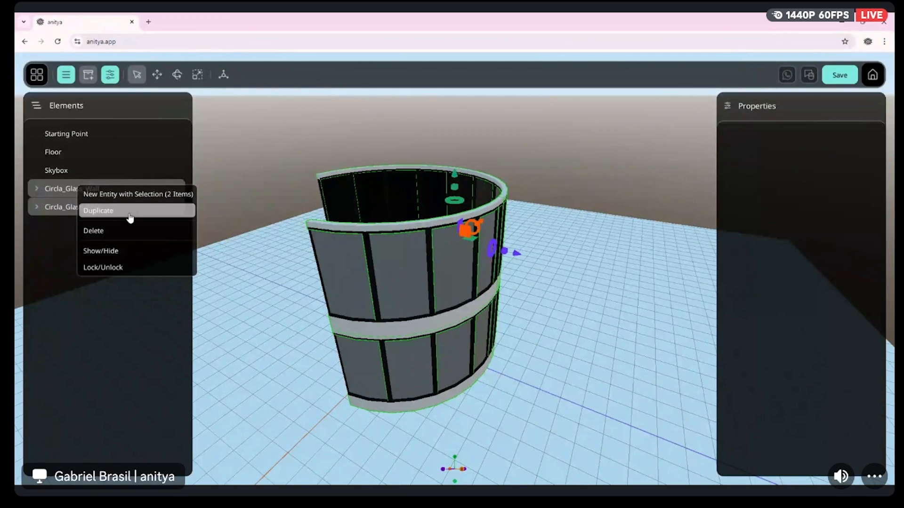
click(109, 211)
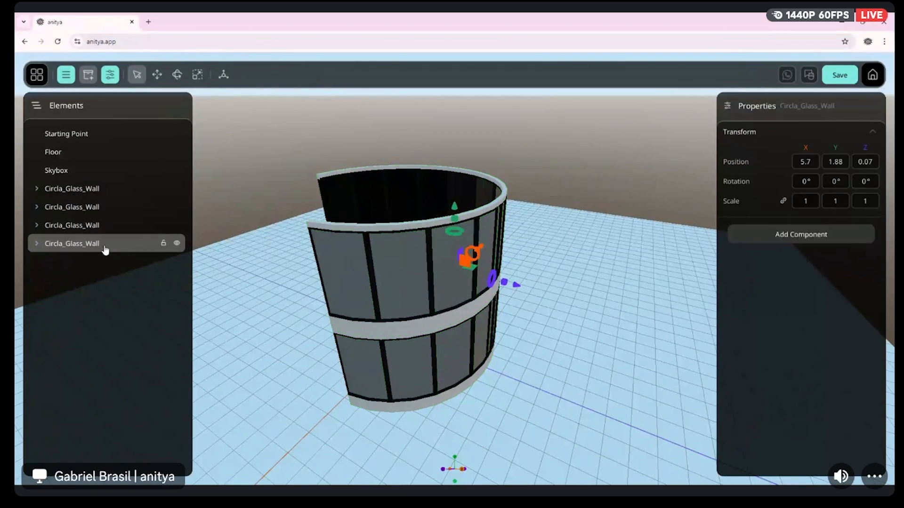
shift+click(87, 191)
right_click(85, 194)
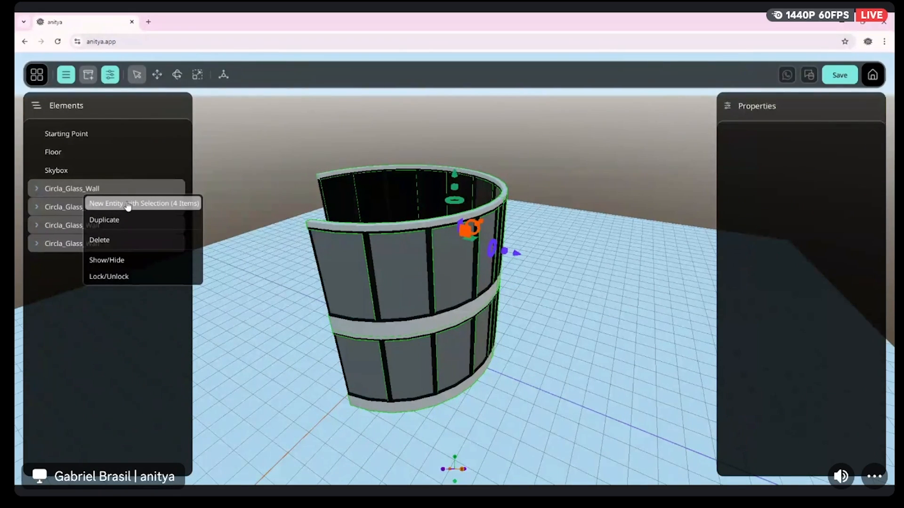
click(99, 204)
scroll(533, 214, down, 5)
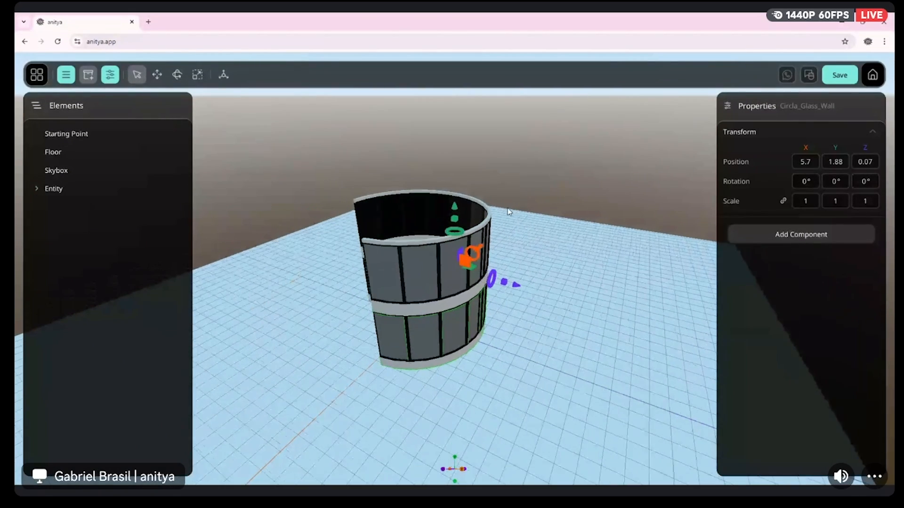
Raise one duplicated tier to Y about 8.85 and lift the other duplicate above it as the fourth tier
drag(454, 209, 447, 107)
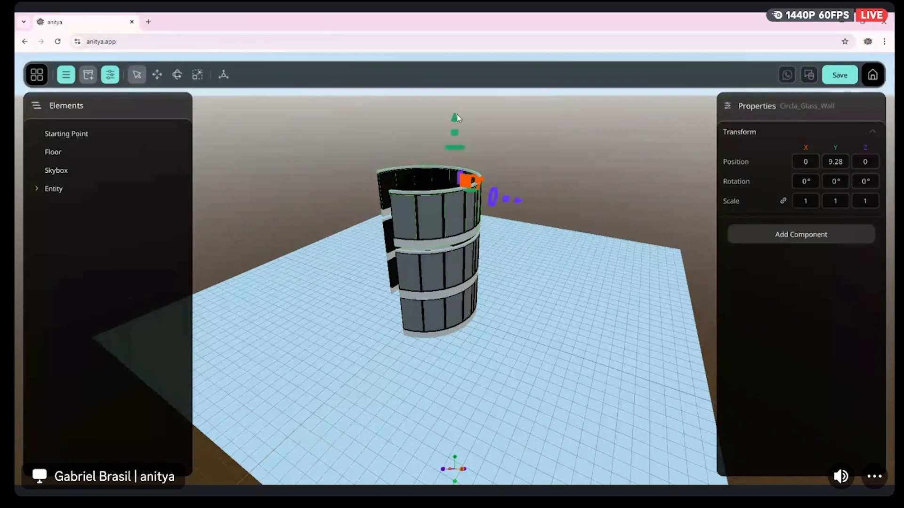
drag(456, 115, 457, 120)
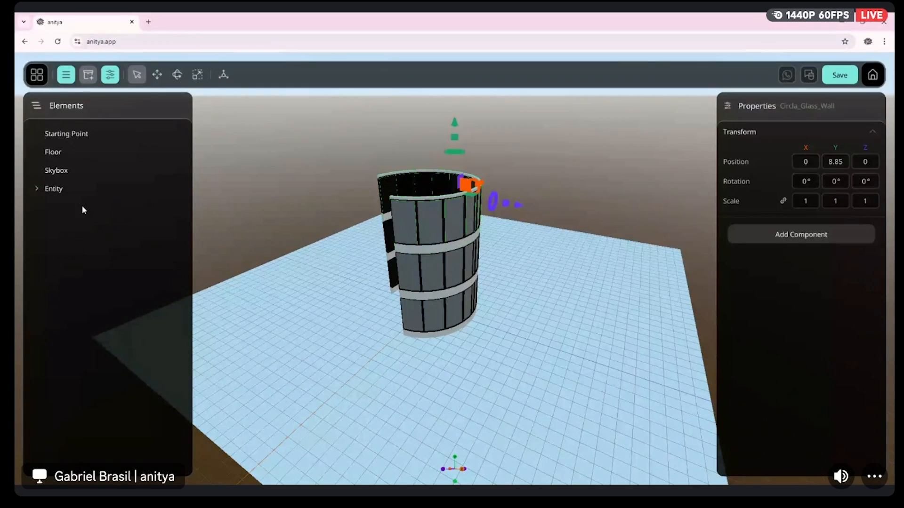
click(43, 190)
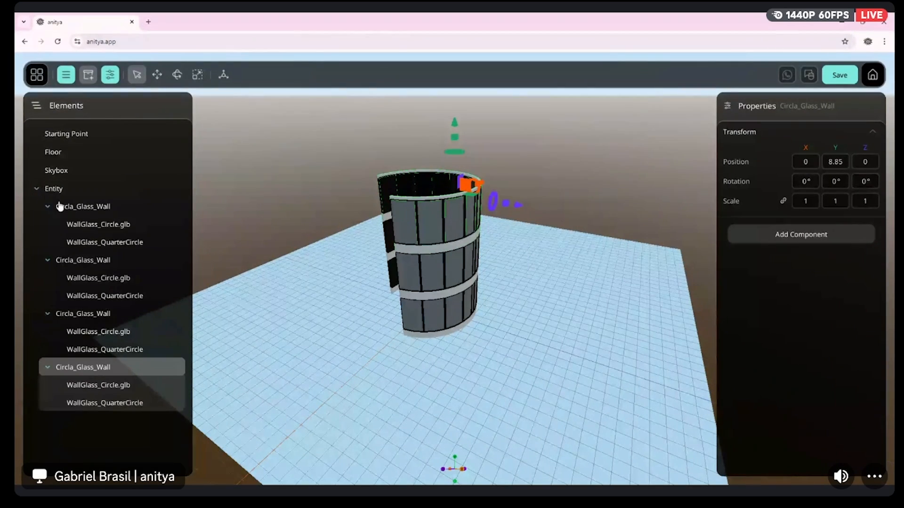
click(90, 314)
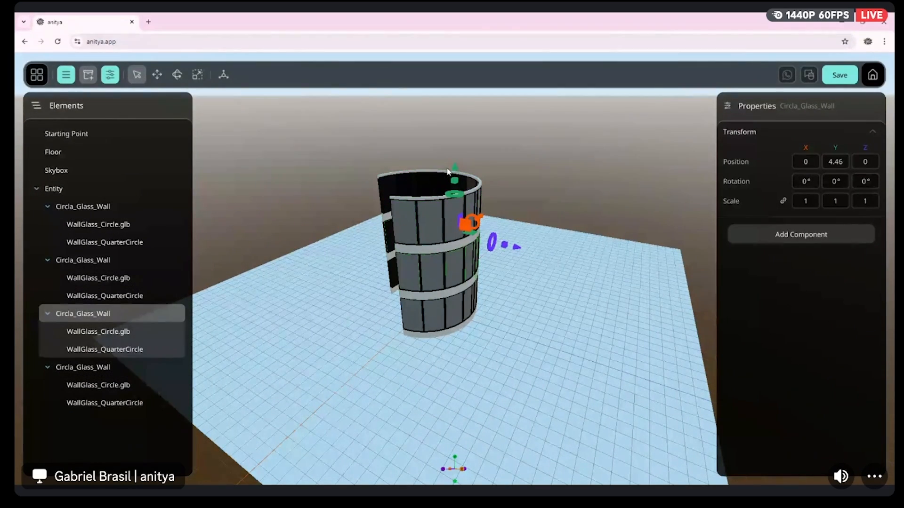
drag(454, 169, 455, 69)
Reposition the third glass wall tier vertically, ending at Y about 8.89
click(108, 367)
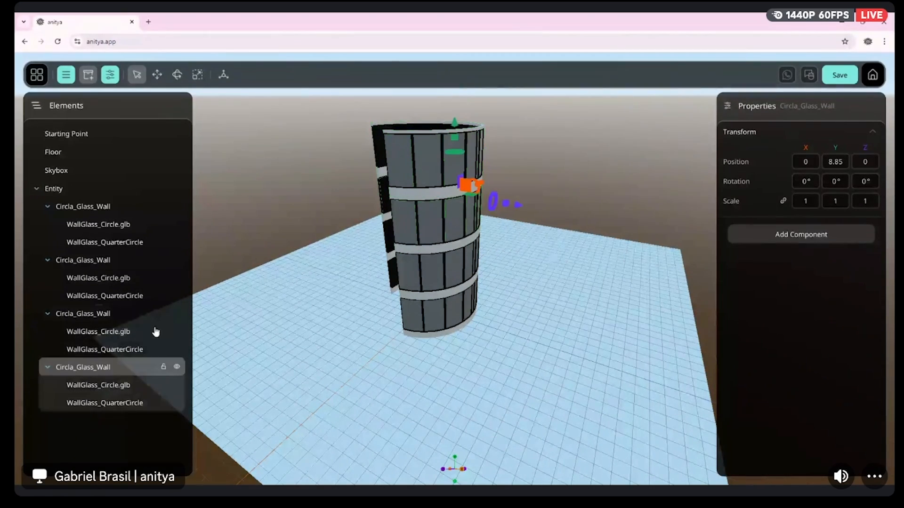
drag(456, 133, 449, 87)
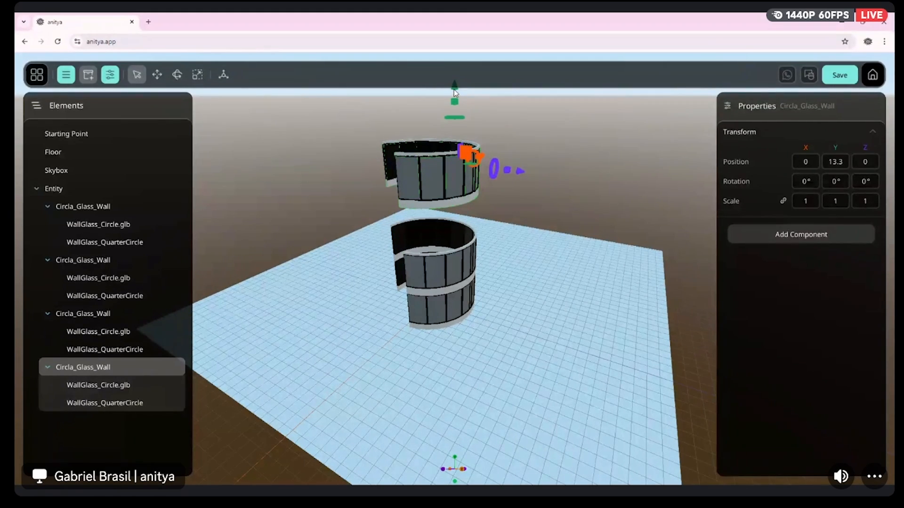
drag(462, 118, 456, 153)
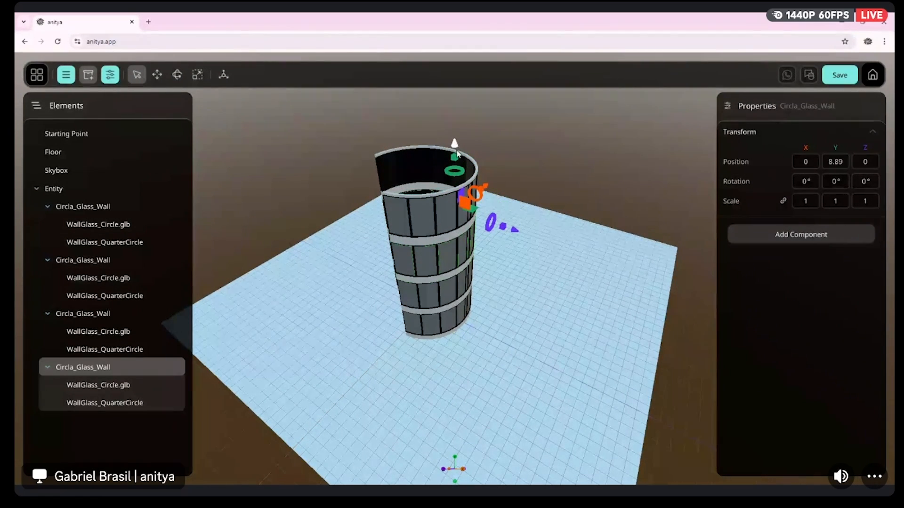
Adjust the height of the topmost glass wall tier to Y about 13.48 so it rests on the tier below
drag(553, 262, 494, 236)
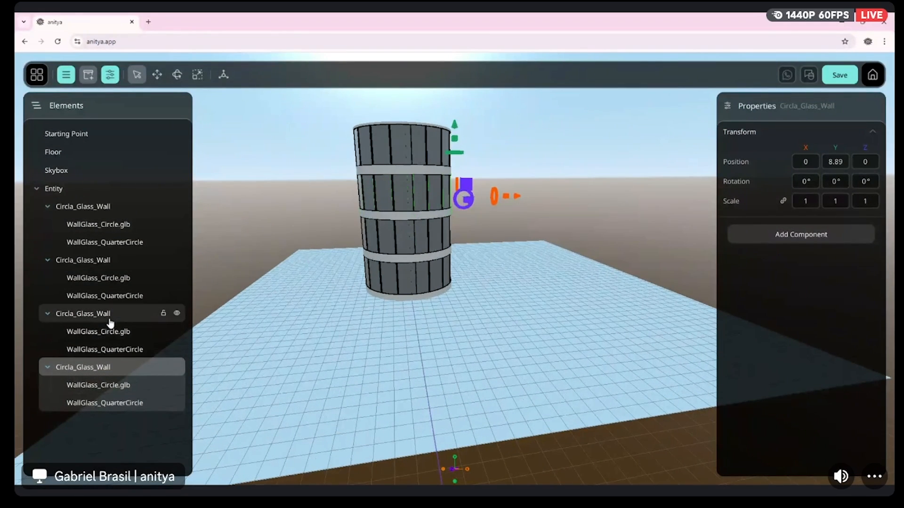
click(109, 316)
scroll(396, 135, down, 2)
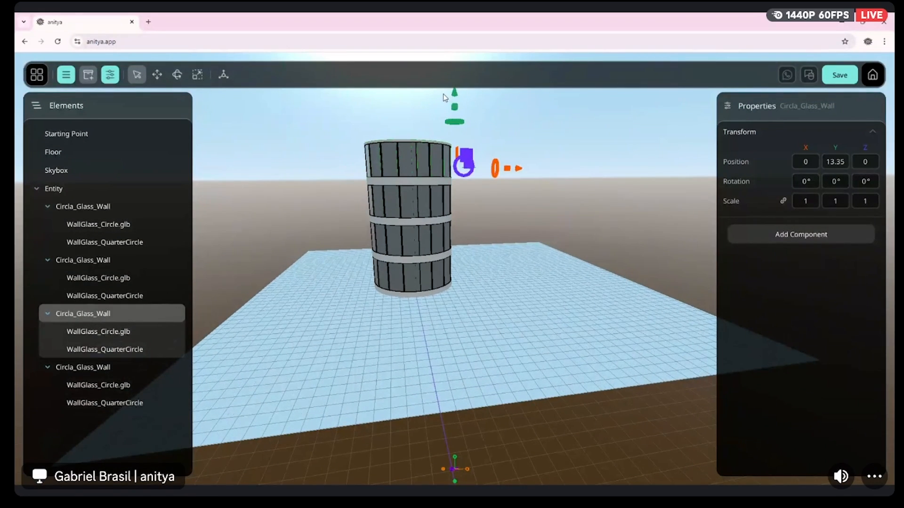
drag(455, 97, 453, 60)
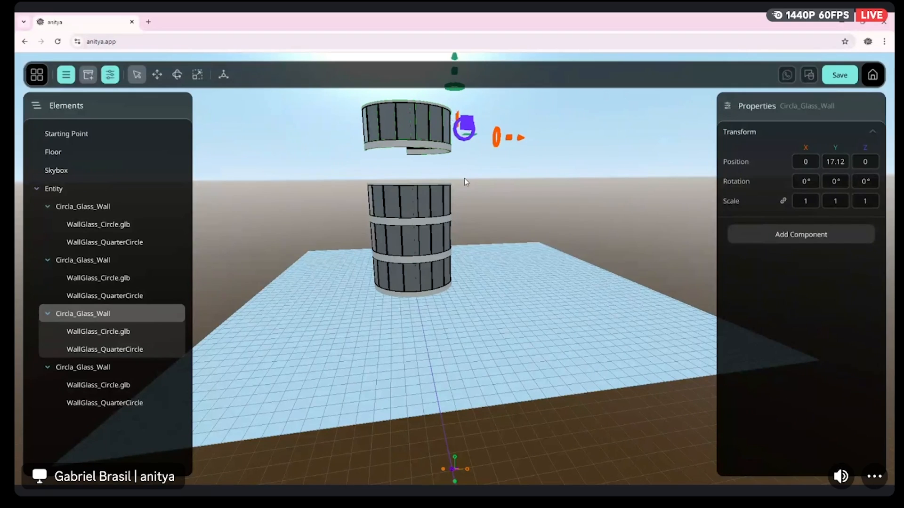
scroll(462, 174, down, 2)
scroll(463, 189, down, 2)
right_drag(462, 189, 461, 155)
drag(466, 226, 460, 234)
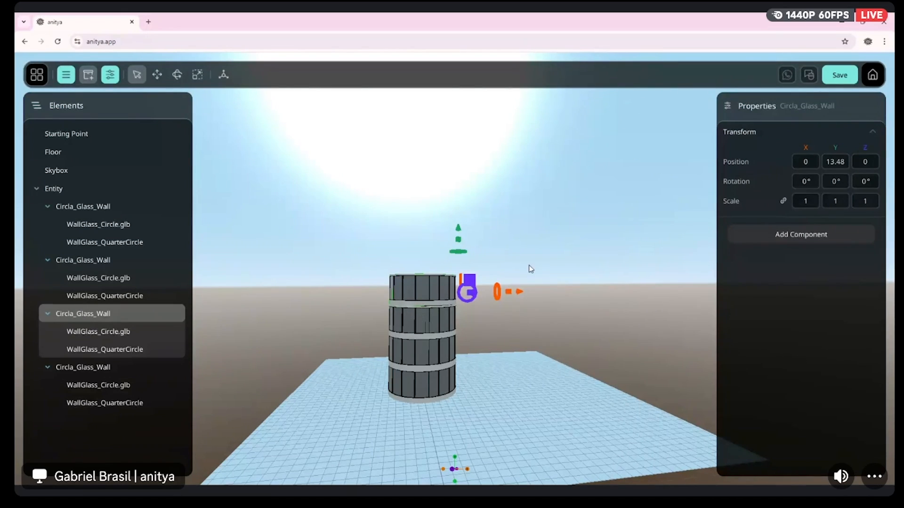
Add Garden_medium.glb from the inventory to the scene and hide the inventory
click(88, 74)
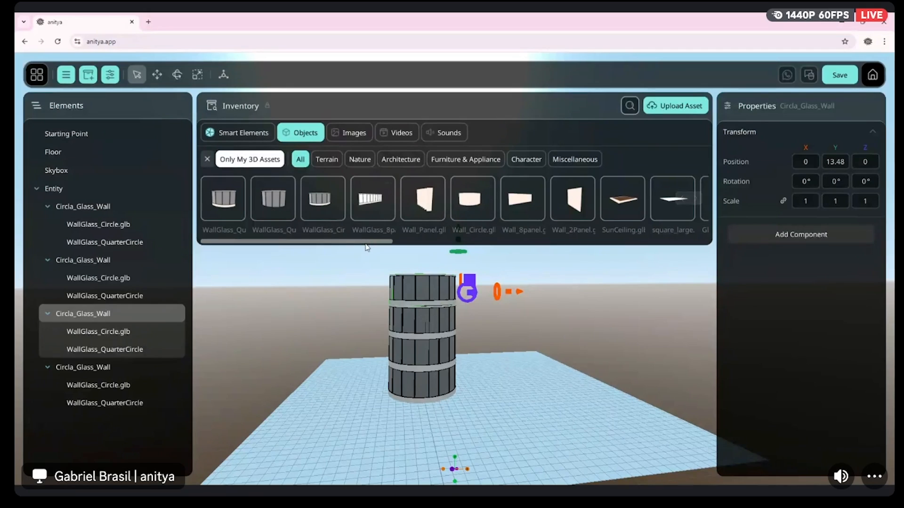
drag(359, 242, 529, 225)
drag(364, 203, 535, 419)
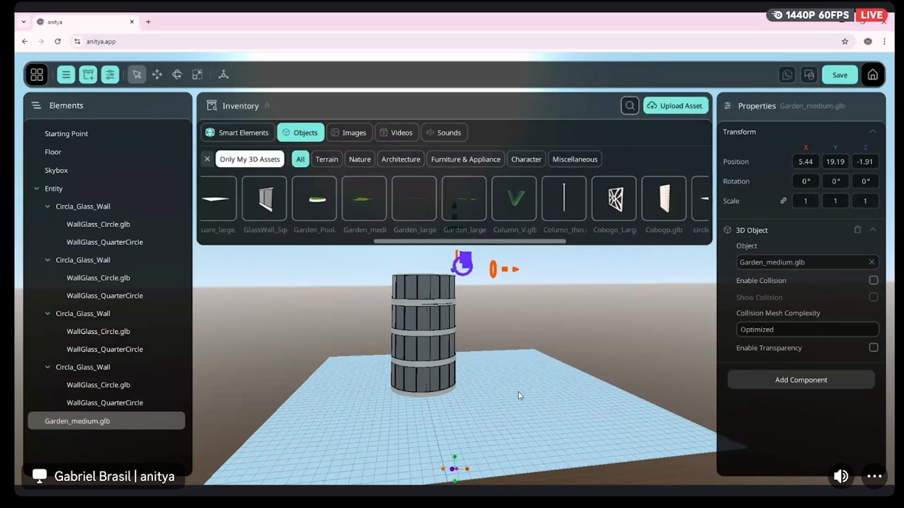
click(87, 75)
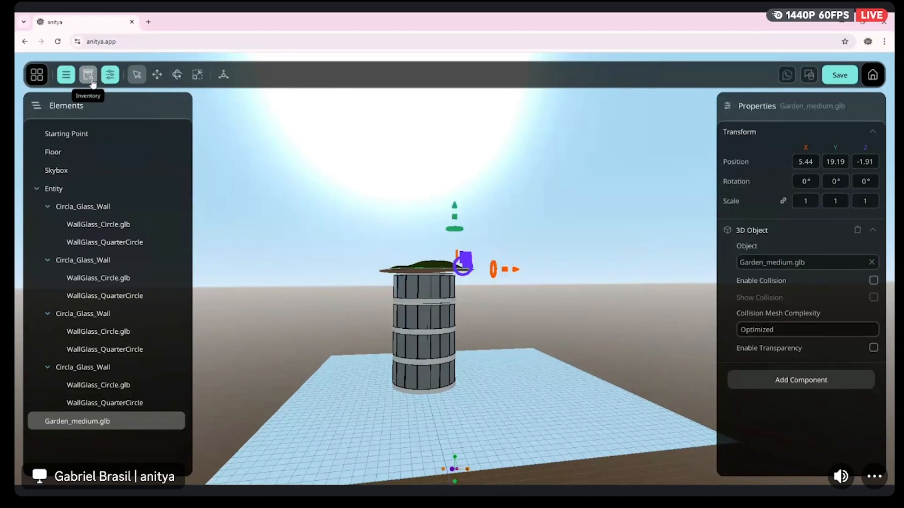
Set the Garden_medium.glb position to 0 on X, Y and Z
click(811, 162)
text(0)
click(830, 162)
text(0)
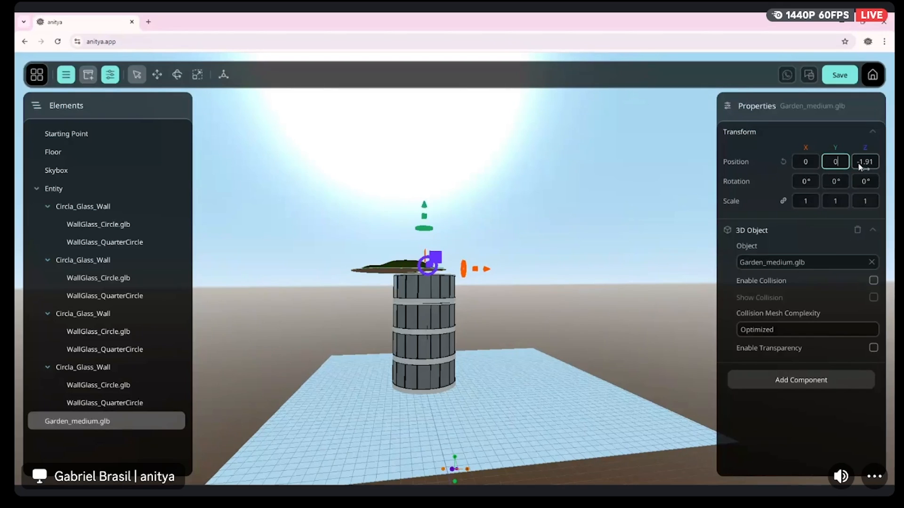
click(862, 162)
Move the garden away from the tower to X about 20.23 and Z about 17.06, and rotate it about 64° around Y
right_drag(551, 322, 617, 339)
key(w)
key(a)
right_drag(372, 306, 399, 328)
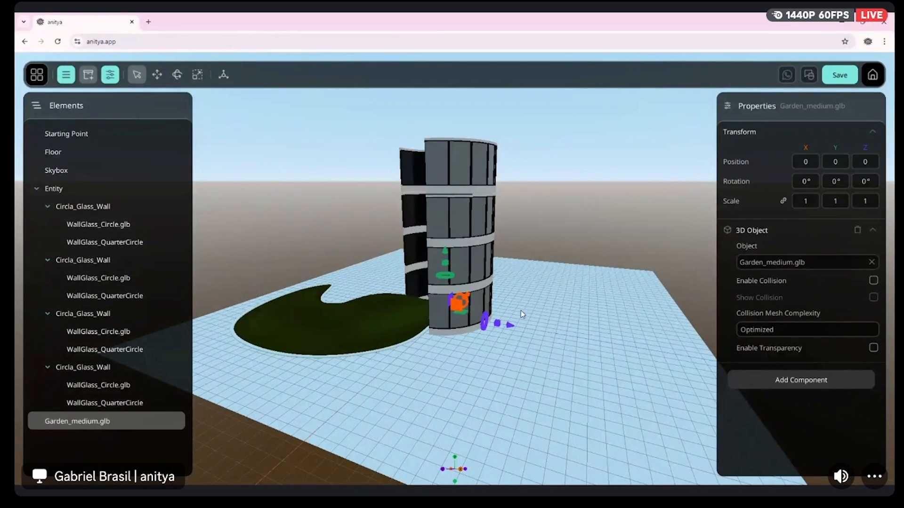
drag(509, 325, 743, 343)
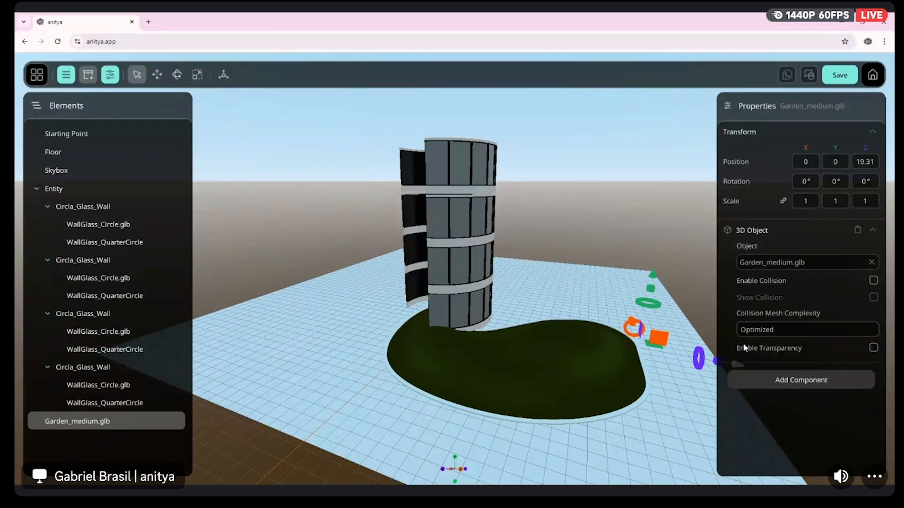
drag(651, 304, 676, 305)
right_drag(676, 305, 601, 342)
drag(575, 339, 601, 296)
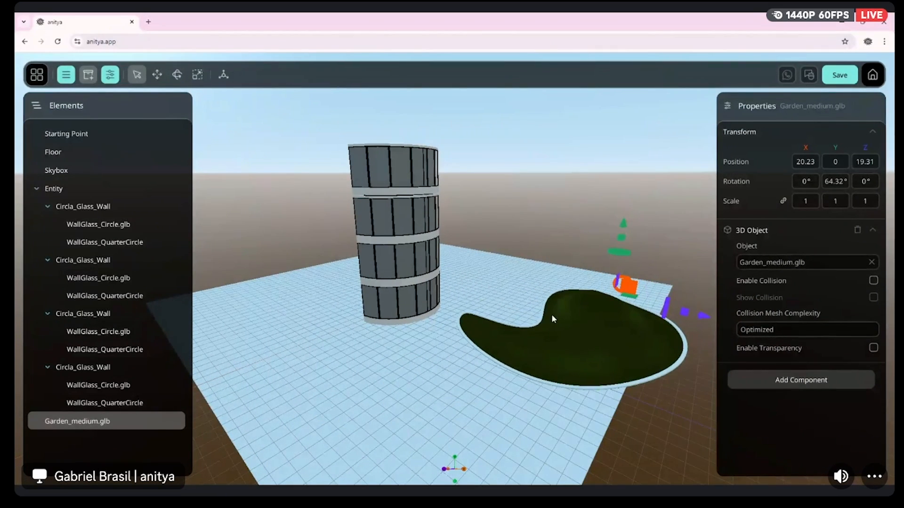
drag(692, 322, 669, 311)
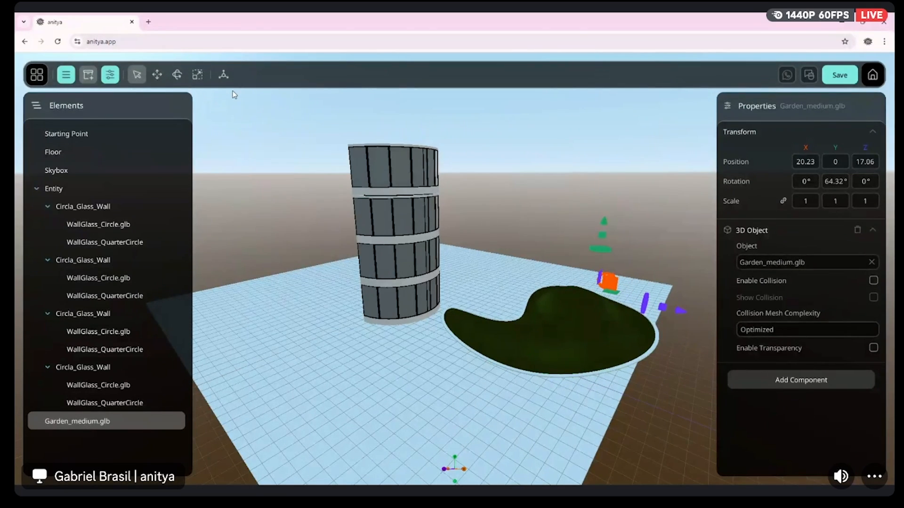
Show the inventory and move the glass tower entity along X to about -10.56
click(87, 74)
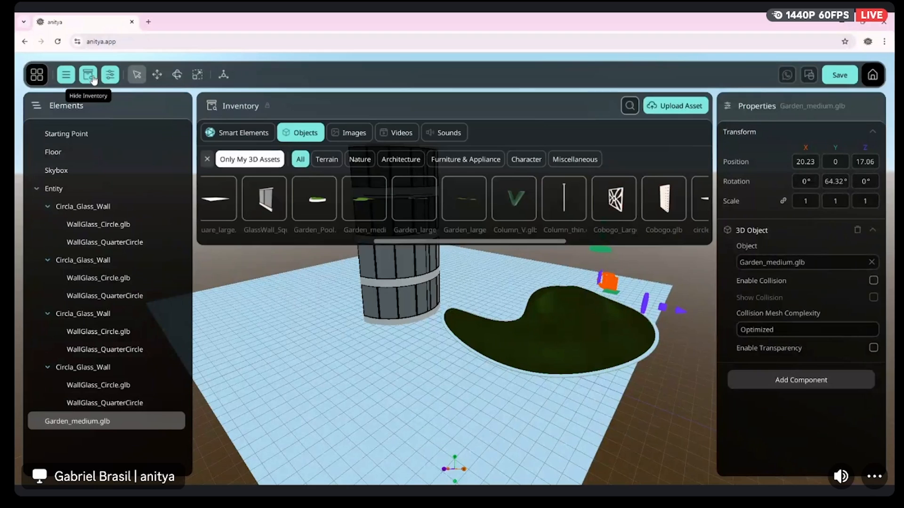
click(292, 298)
click(59, 189)
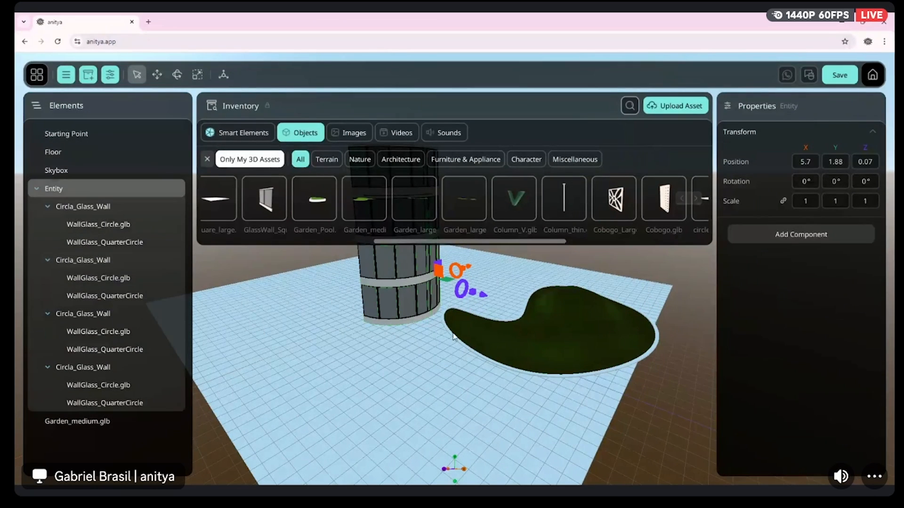
drag(447, 270, 371, 301)
right_drag(377, 301, 377, 278)
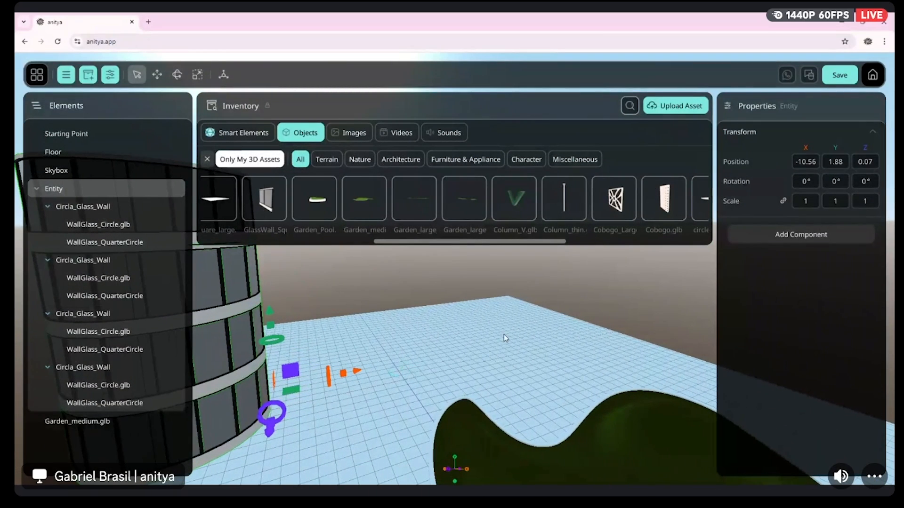
Add Cobogo.glb from the inventory to the scene
click(530, 345)
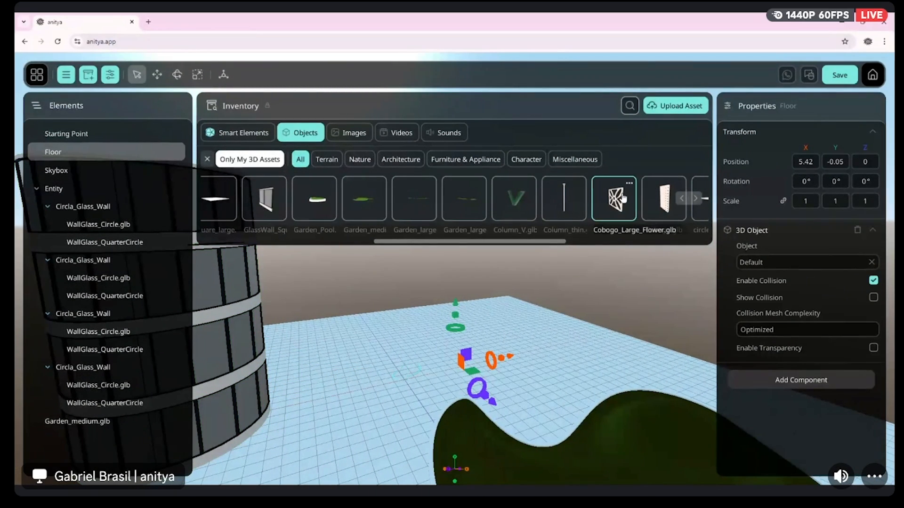
drag(661, 197, 439, 358)
mouse_move(528, 365)
right_down()
mouse_move(547, 283)
mouse_move(529, 362)
right_up()
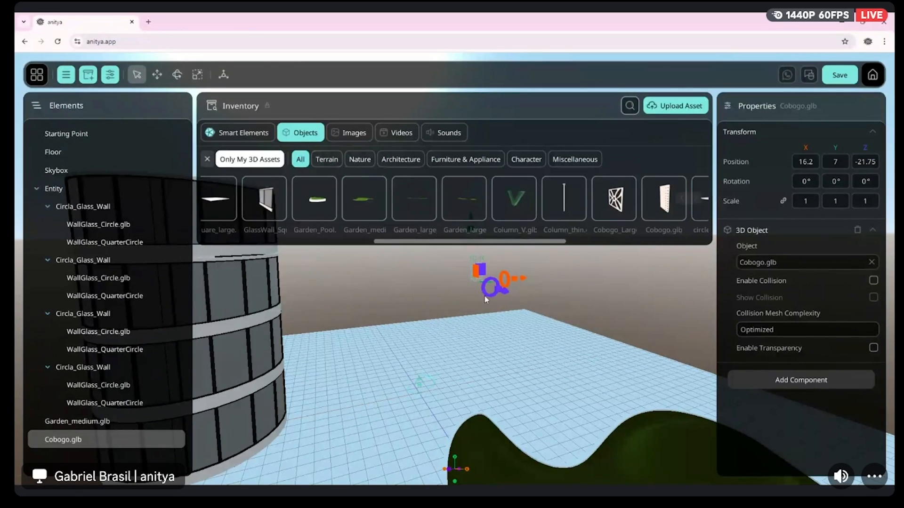
key(w)
mouse_move(508, 368)
right_down()
mouse_move(550, 360)
mouse_move(516, 301)
mouse_move(522, 364)
right_up()
key(s)
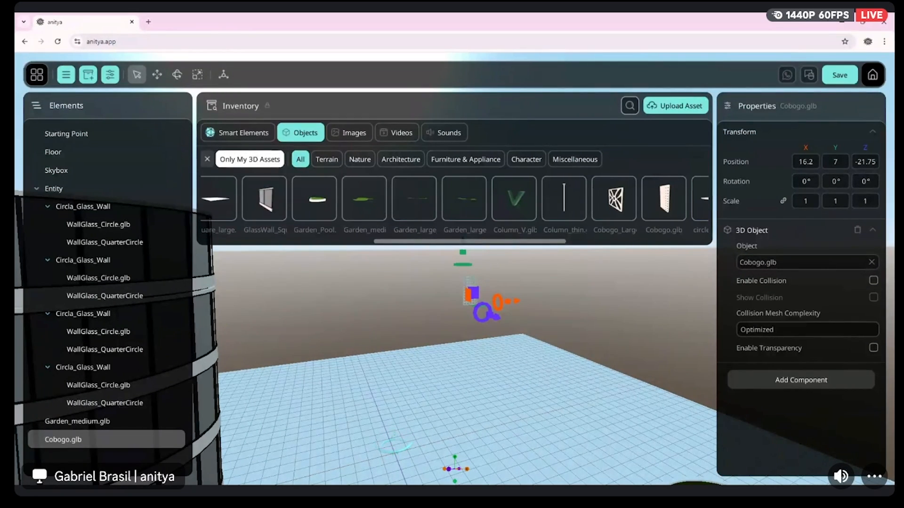
right_drag(612, 301, 598, 346)
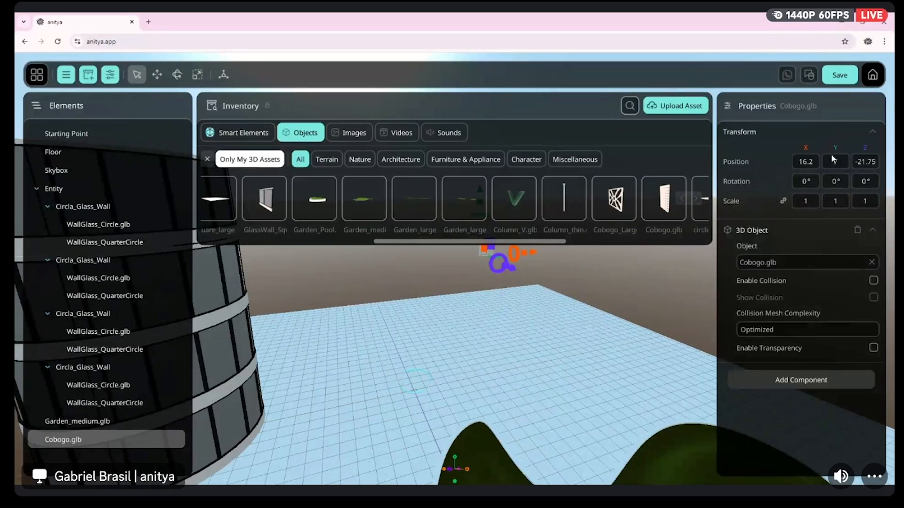
Set the Cobogo.glb position to 0 on X, Y and Z
click(806, 162)
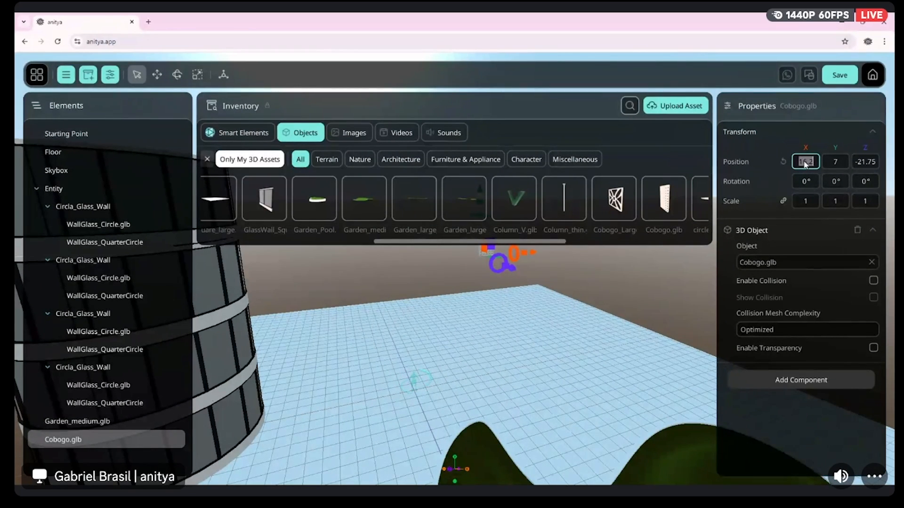
text(0)
click(829, 161)
text(0)
click(862, 162)
text(0)
click(600, 346)
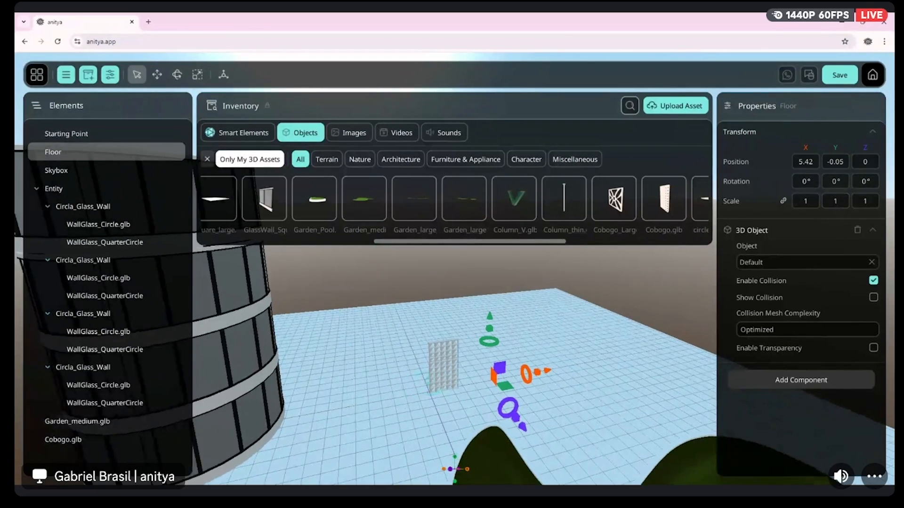
Duplicate the Cobogo panel and place the copy beside the original at X 2.5
key(w)
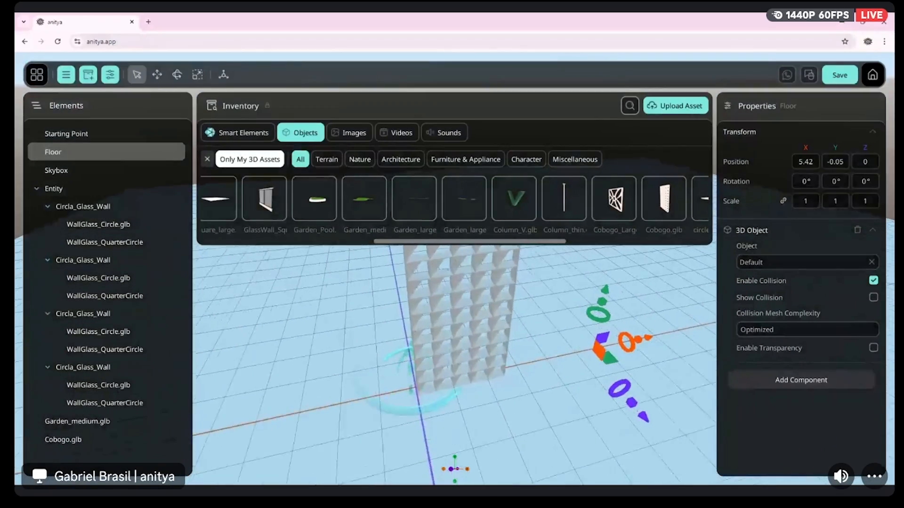
key(w)
key(s)
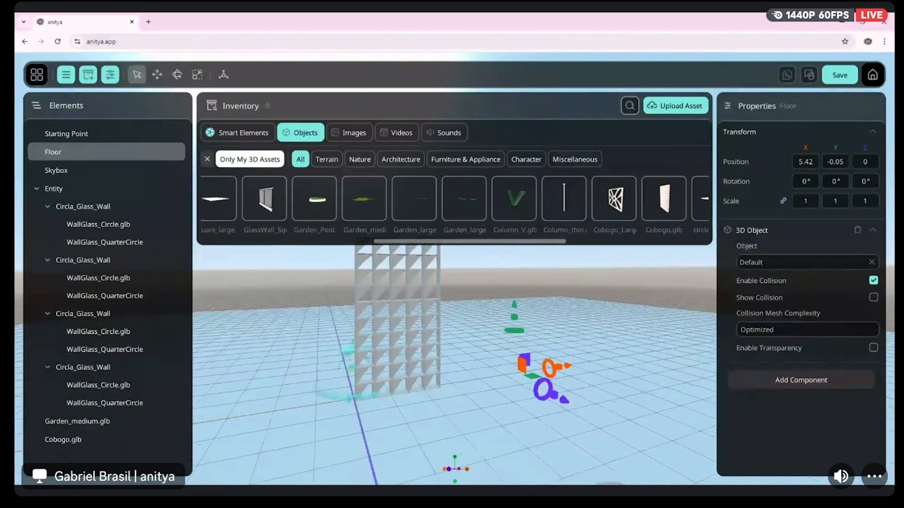
key(d)
key(w)
right_drag(599, 349, 553, 349)
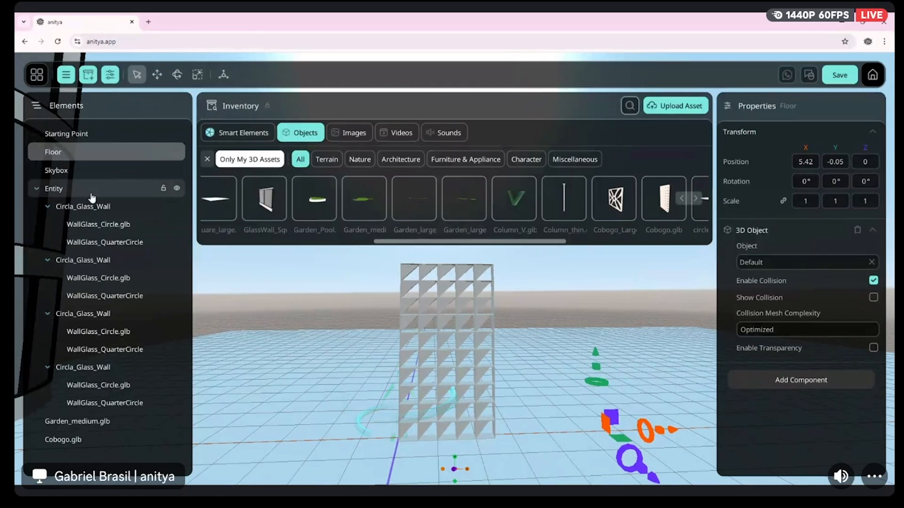
click(37, 188)
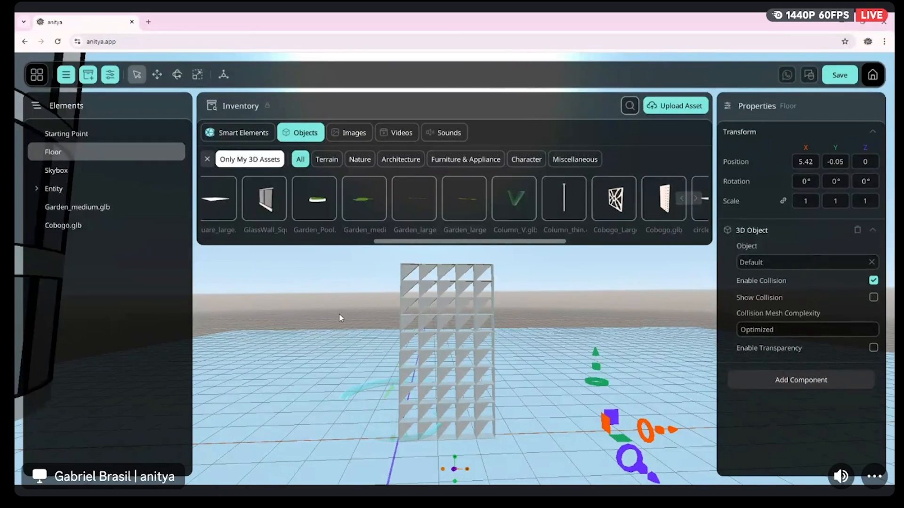
click(68, 226)
right_click(72, 231)
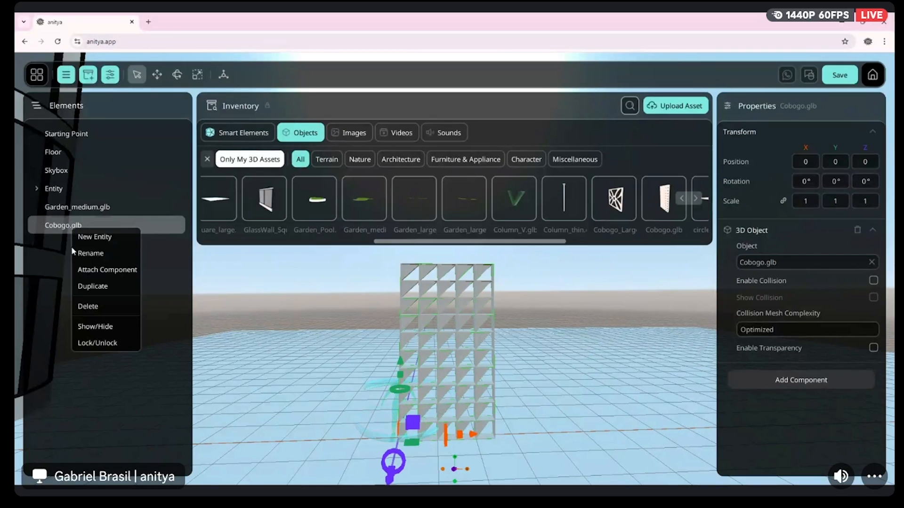
click(89, 286)
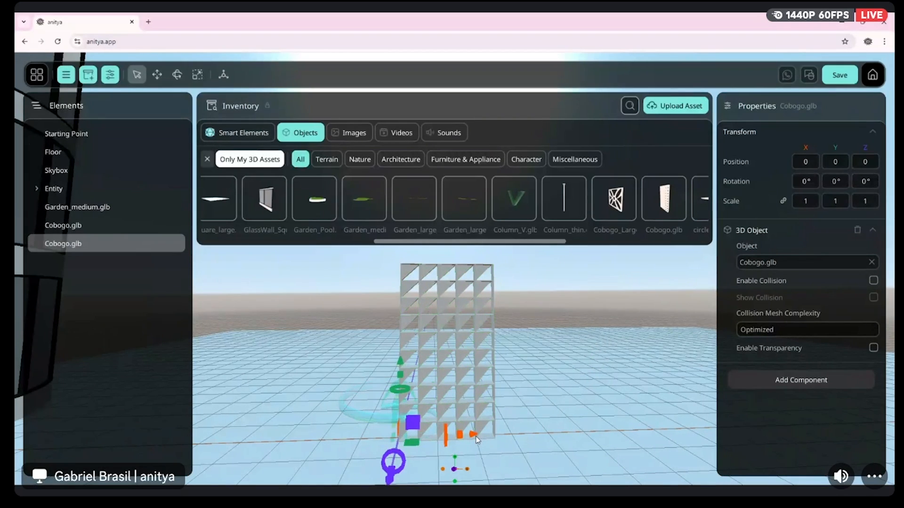
drag(480, 437, 565, 440)
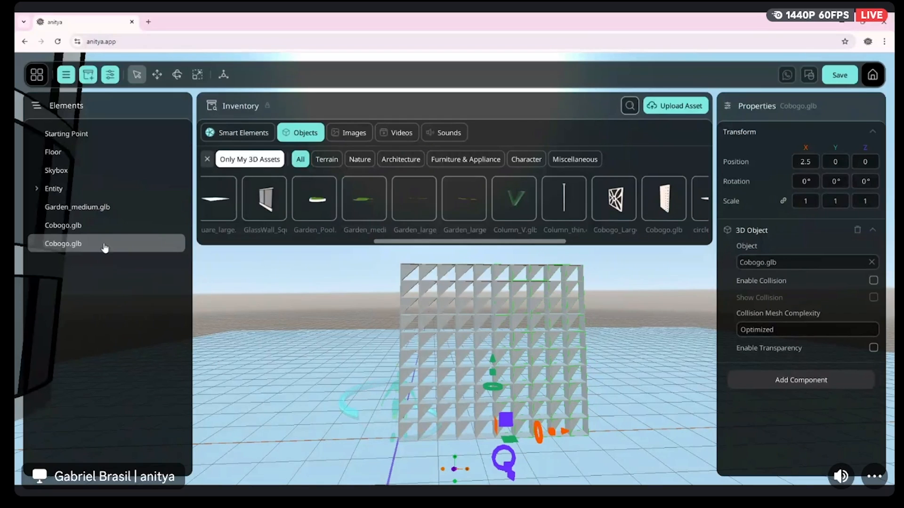
Group the two Cobogo panels into a new entity named CobogoGroup
ctrl+click(111, 226)
right_click(114, 229)
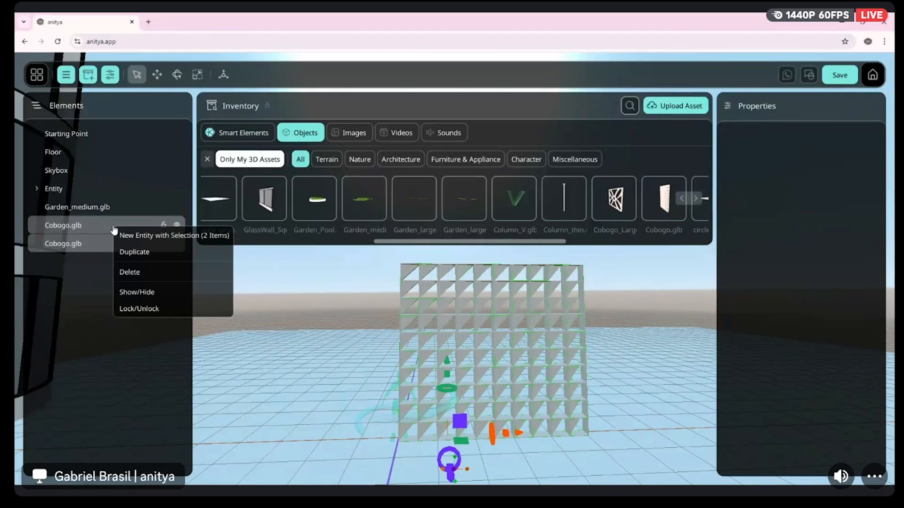
click(128, 235)
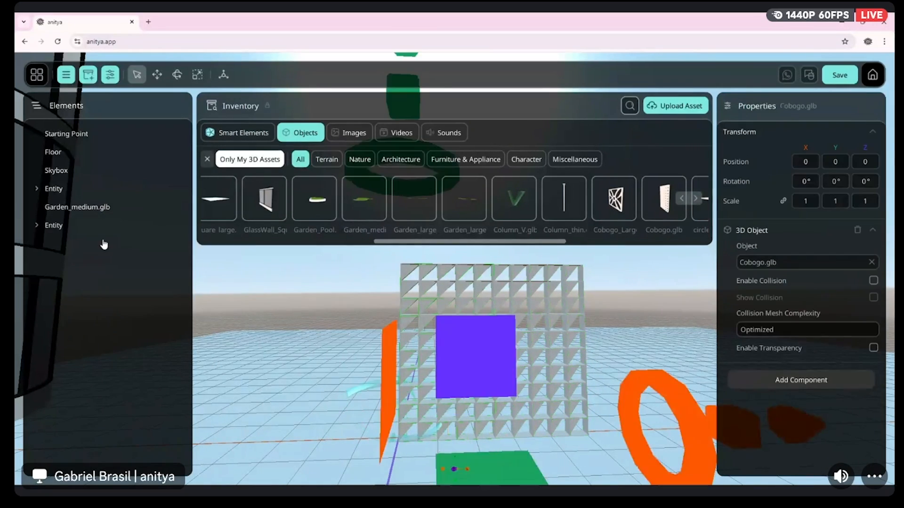
double_click(56, 230)
text(C)
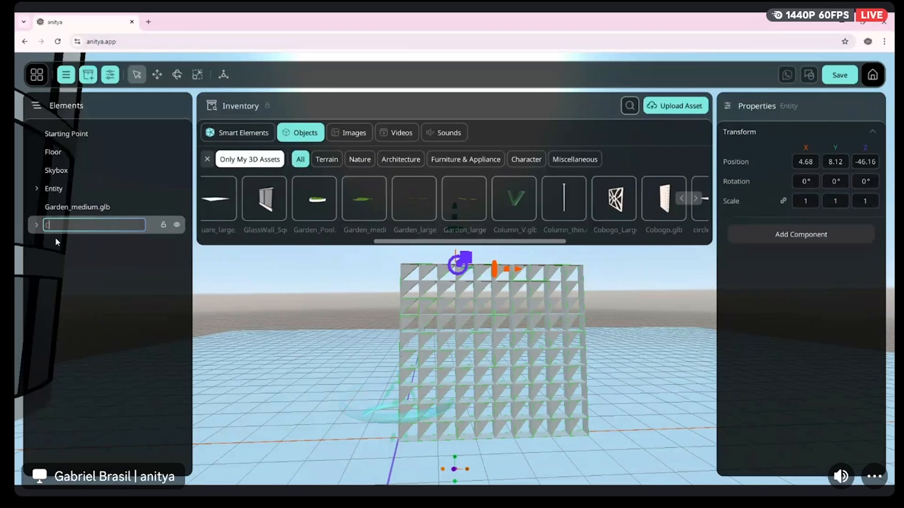
text(obogoGroup)
key(Return)
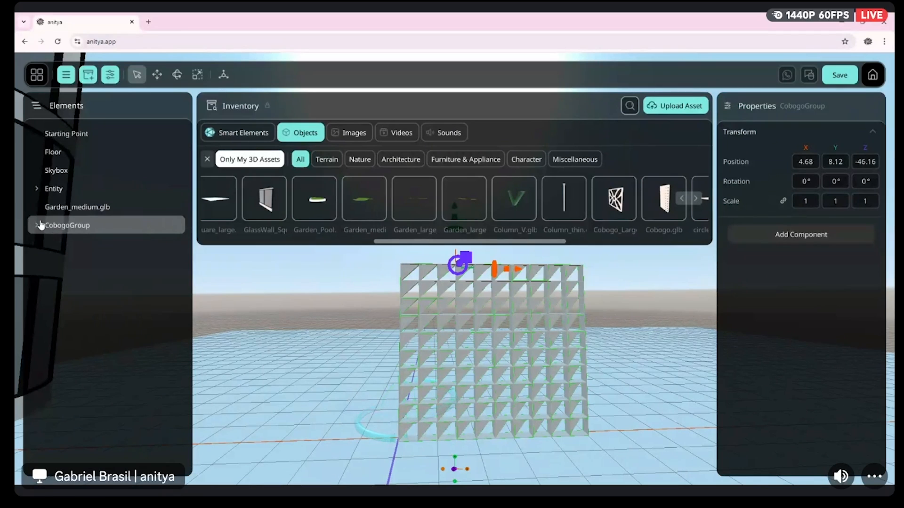
Duplicate a Cobogo panel inside CobogoGroup and align it at X about 0.34 as the third panel in the row
click(37, 225)
right_click(73, 264)
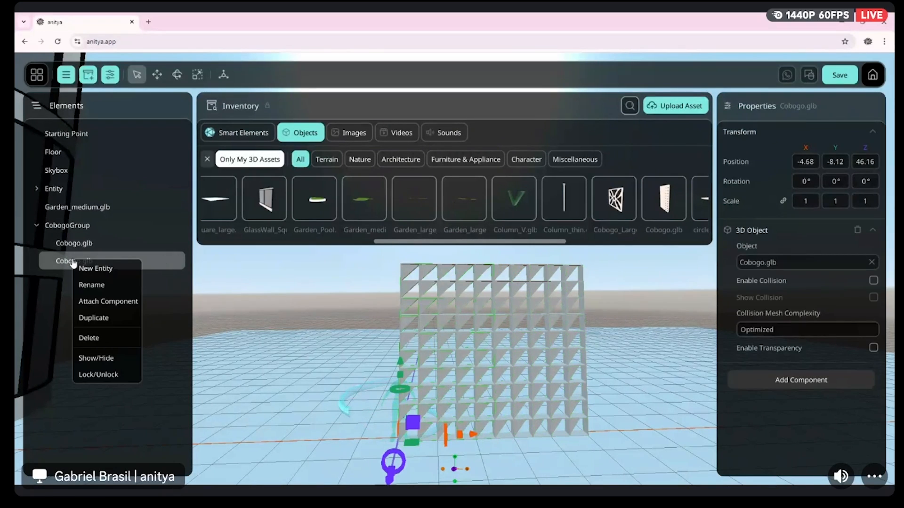
click(112, 319)
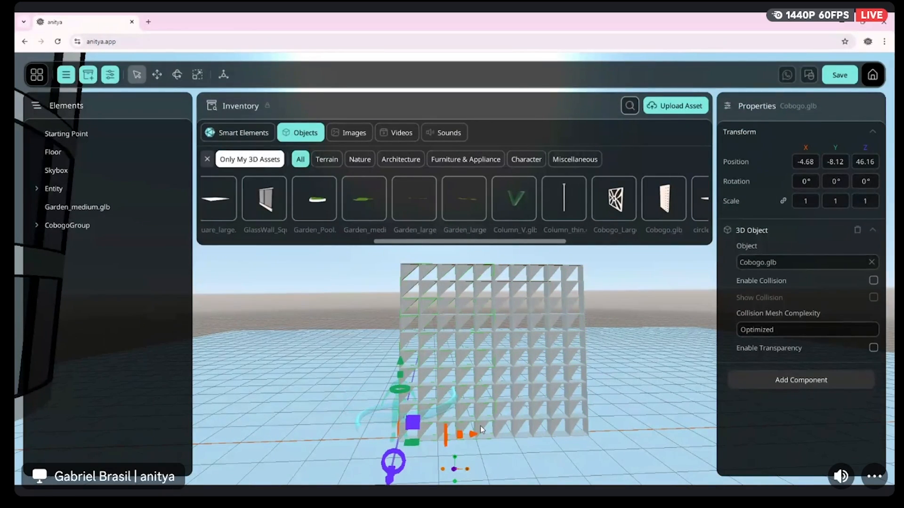
drag(471, 438, 653, 441)
right_drag(655, 439, 603, 426)
Add GlassWall_Square.glb from the inventory to the scene
key(w)
key(d)
key(a)
key(s)
key(s)
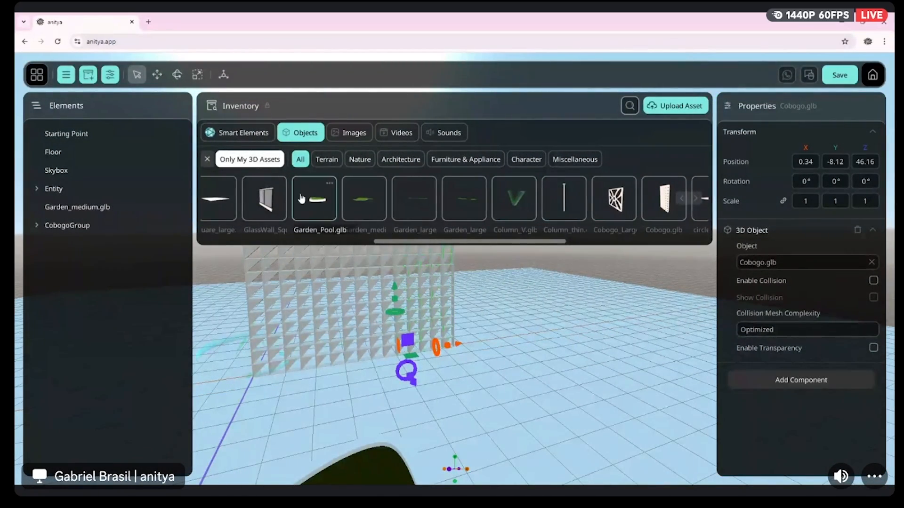
drag(288, 207, 513, 365)
right_drag(512, 365, 434, 329)
mouse_move(698, 333)
right_down()
mouse_move(645, 335)
mouse_move(699, 332)
right_up()
key(d)
Place GlassWall_Square.glb at position 0, 0, 0 and shift it along Z to 2.3 in front of the Cobogo wall
click(806, 162)
text(0)
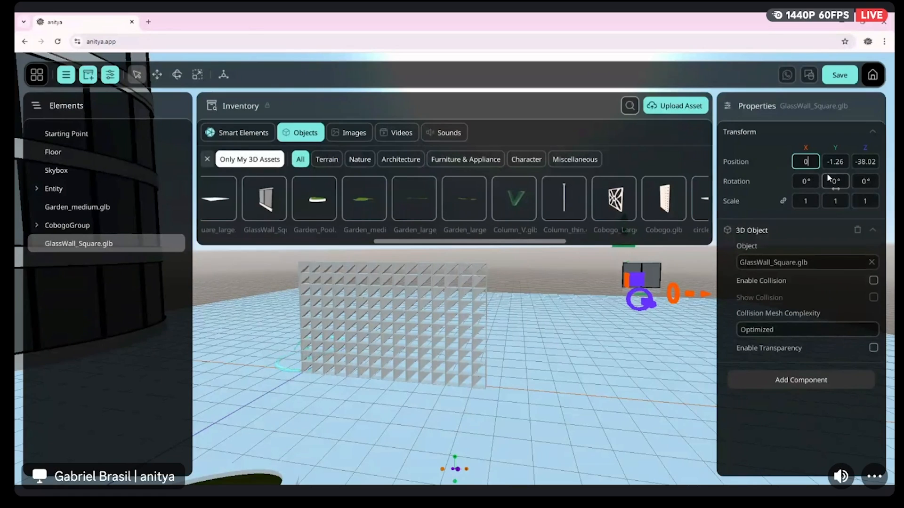
click(840, 161)
text(0)
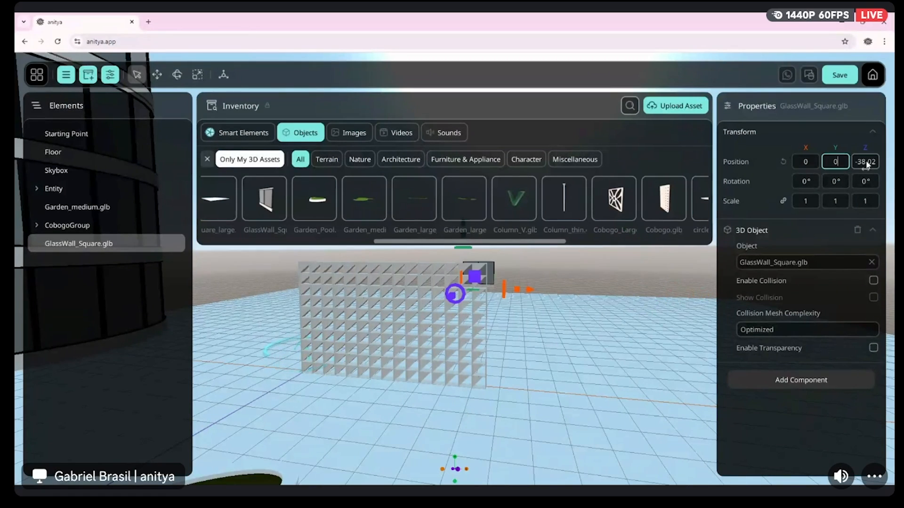
click(867, 163)
text(0)
click(836, 162)
drag(490, 377, 360, 398)
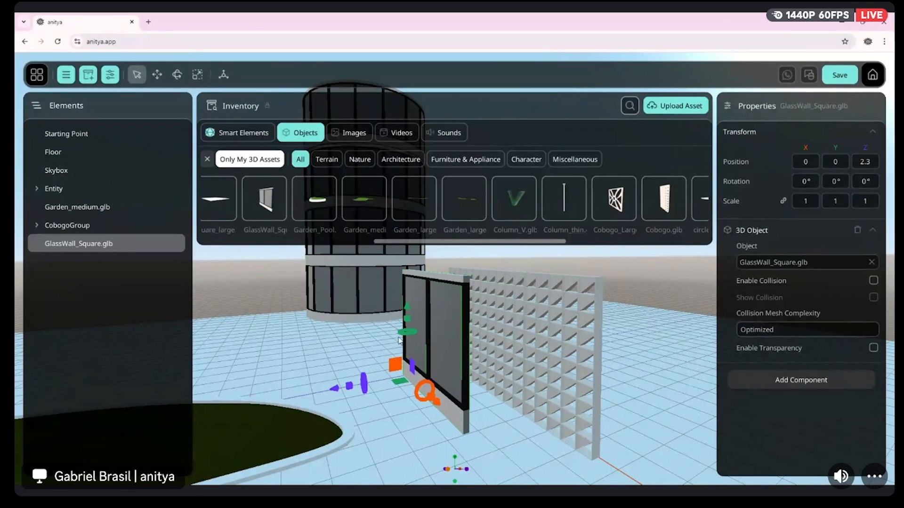
drag(411, 333, 373, 351)
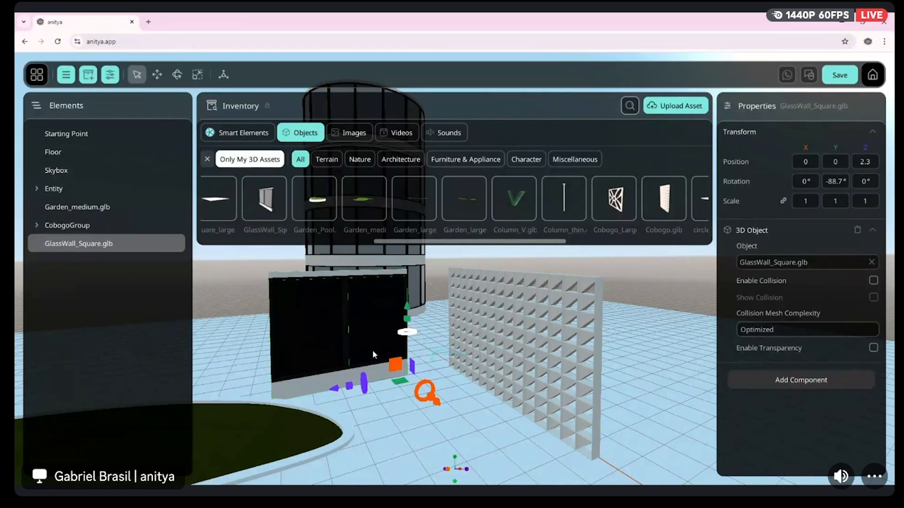
mouse_move(372, 350)
mouse_down()
mouse_move(482, 361)
mouse_move(346, 346)
mouse_move(374, 349)
mouse_up()
click(834, 182)
text(0)
key(Return)
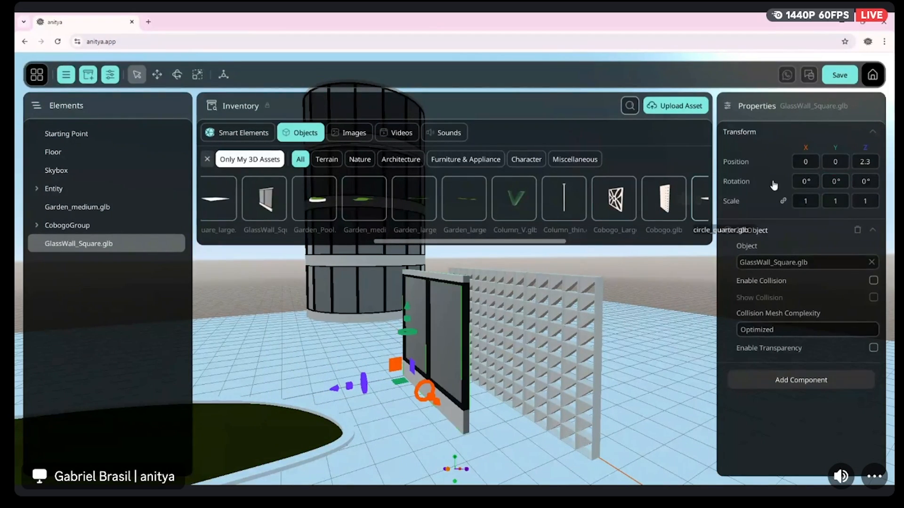
Set the square glass wall's Y rotation to 90°
click(835, 182)
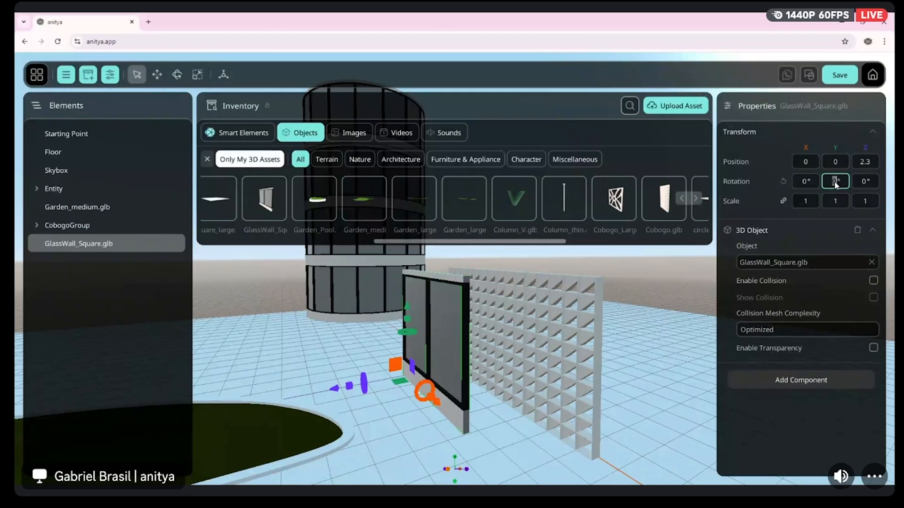
key(Return)
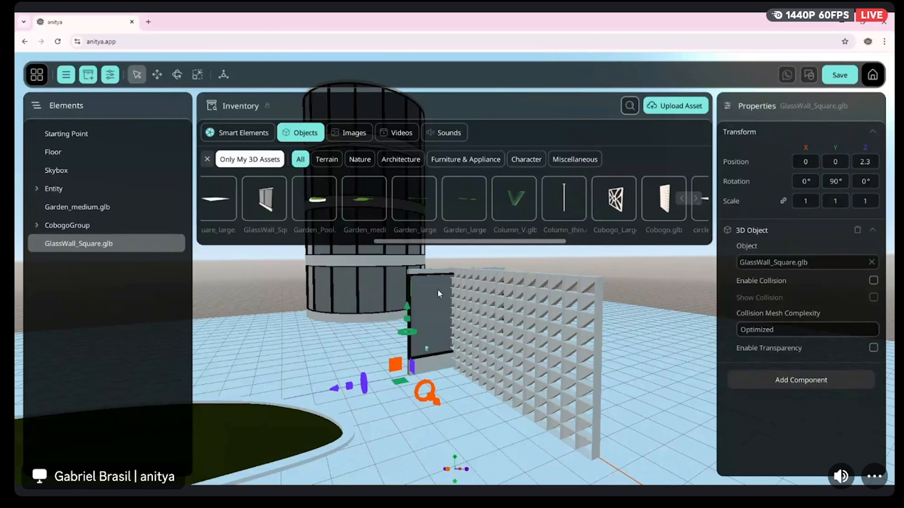
Move the square glass wall along Z to about 5.42 so it closes the end of the Cobogo wall
drag(332, 391, 233, 389)
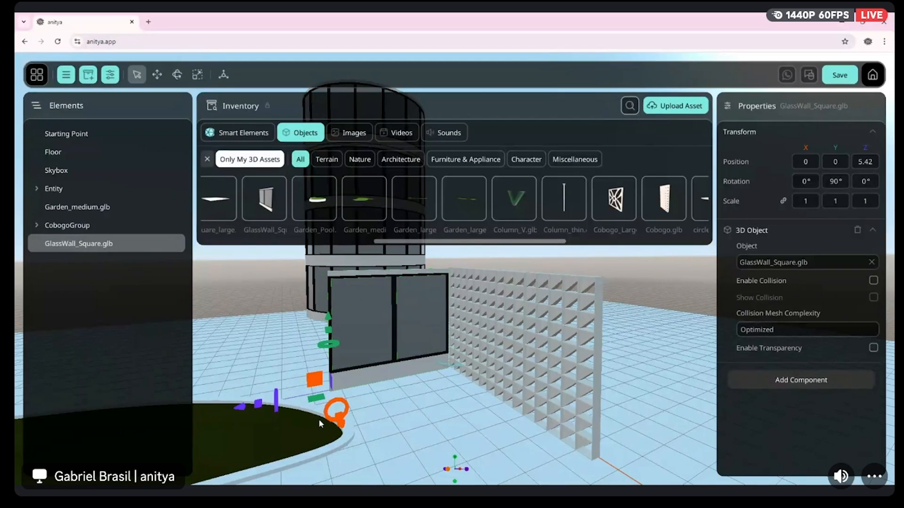
drag(384, 386, 476, 380)
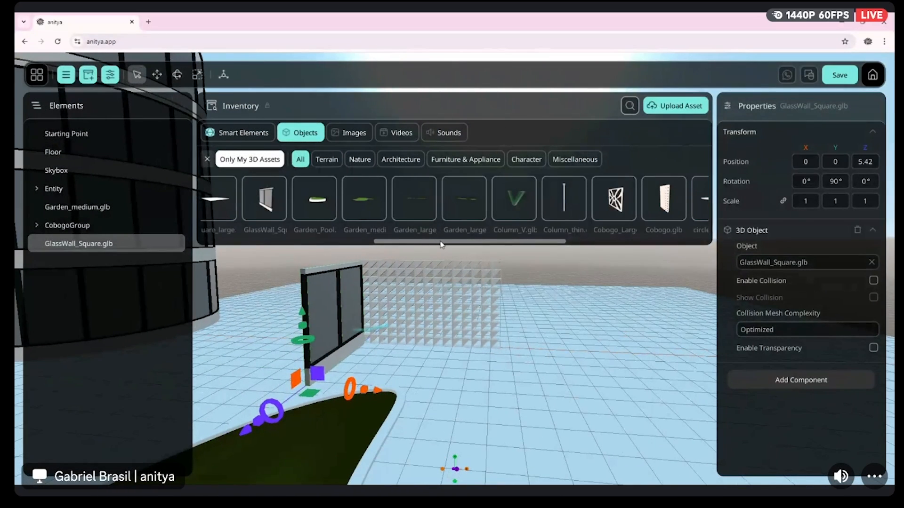
Add Ceiling_small.glb from the inventory and place it at position 0, 0, 0
drag(450, 244, 581, 247)
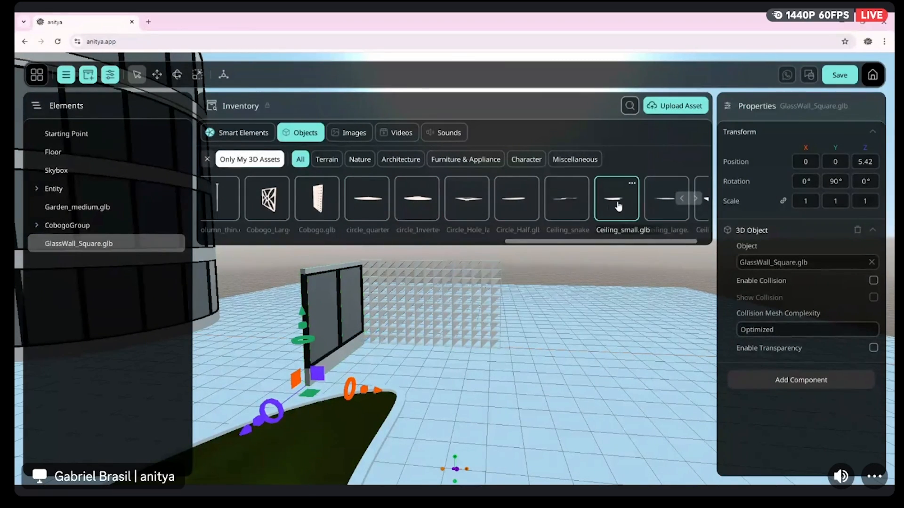
drag(619, 206, 609, 279)
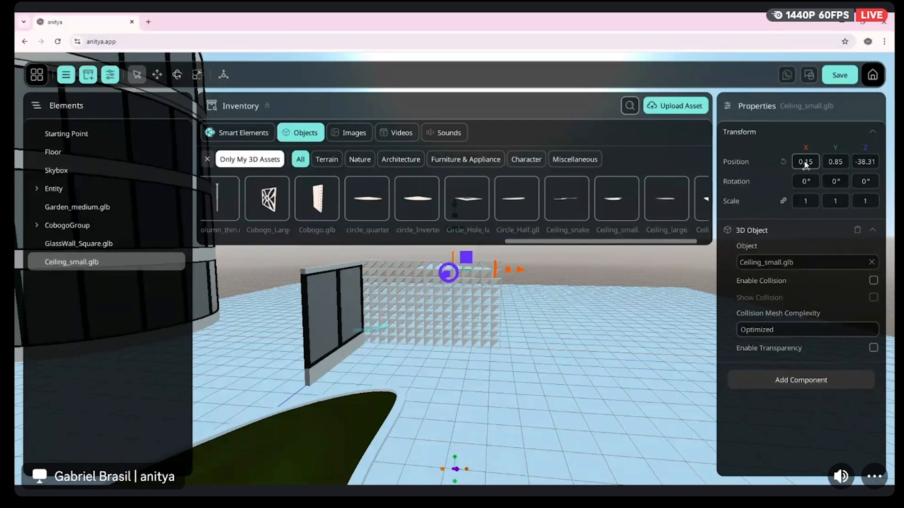
text(0)
click(835, 162)
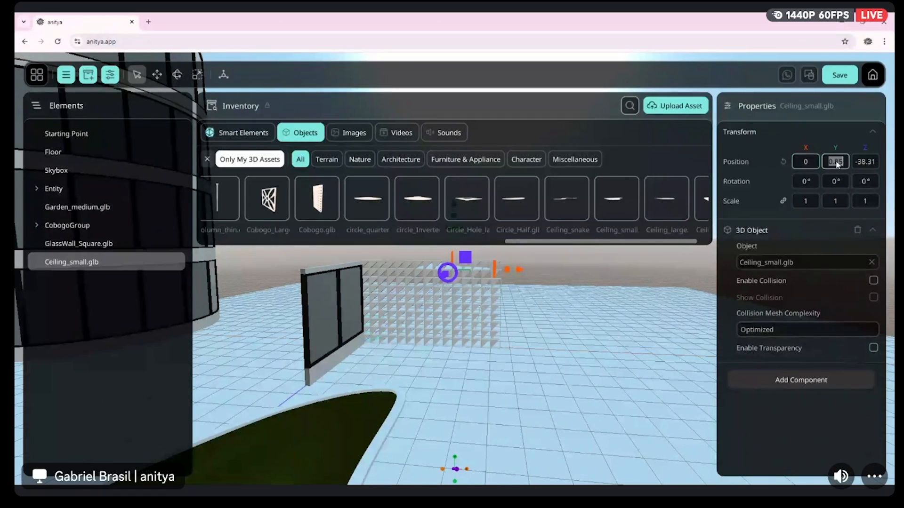
click(866, 162)
text(0)
key(Return)
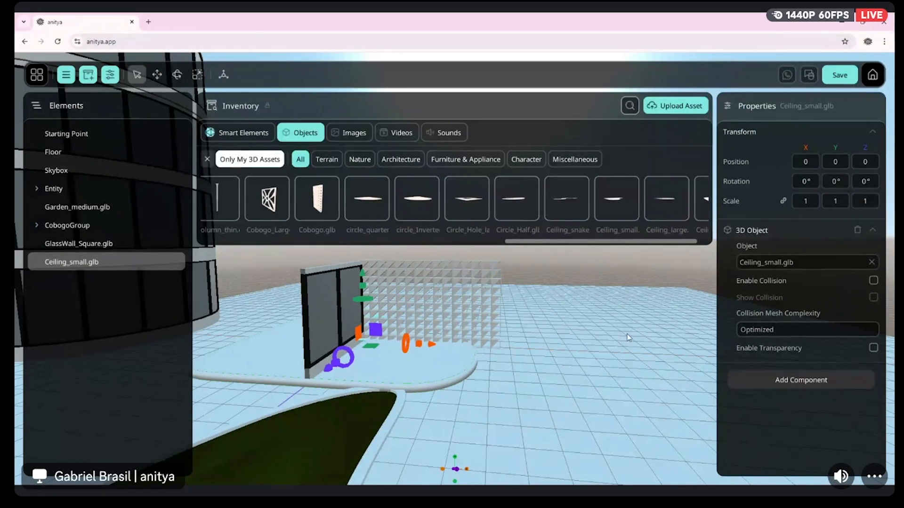
Raise the small ceiling to about Y 4.76 and shift it along X to about 5.62
drag(363, 281, 363, 189)
mouse_move(423, 330)
right_down()
mouse_move(419, 282)
mouse_move(407, 320)
mouse_move(414, 278)
mouse_move(405, 330)
mouse_move(414, 353)
mouse_move(409, 330)
right_up()
scroll(438, 330, down, 4)
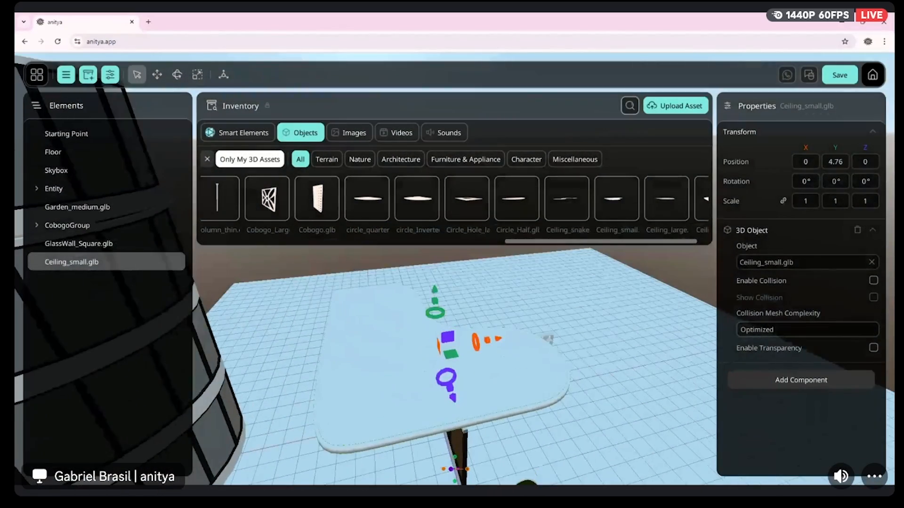
scroll(438, 330, up, 1)
drag(500, 317, 580, 315)
right_drag(580, 315, 678, 311)
mouse_move(456, 345)
right_down()
mouse_move(456, 320)
mouse_move(456, 345)
right_up()
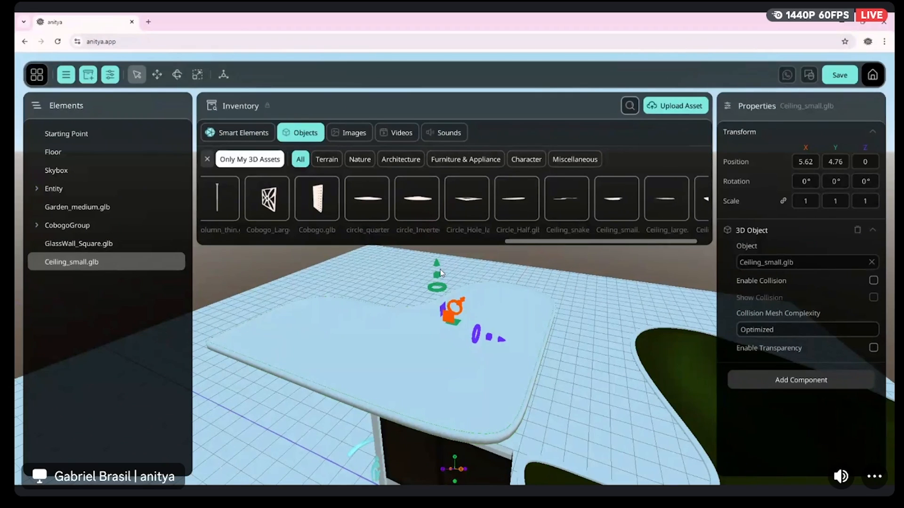
Lower the small ceiling onto the wall tops and shift it along Z to cover the walls
mouse_move(439, 264)
mouse_down()
mouse_move(442, 279)
mouse_move(442, 269)
mouse_up()
drag(501, 343, 526, 367)
right_drag(526, 368, 542, 304)
Duplicate CobogoGroup and move the copy along Z to about -40.97 as the opposite wall under the ceiling
click(515, 337)
shift+click(453, 338)
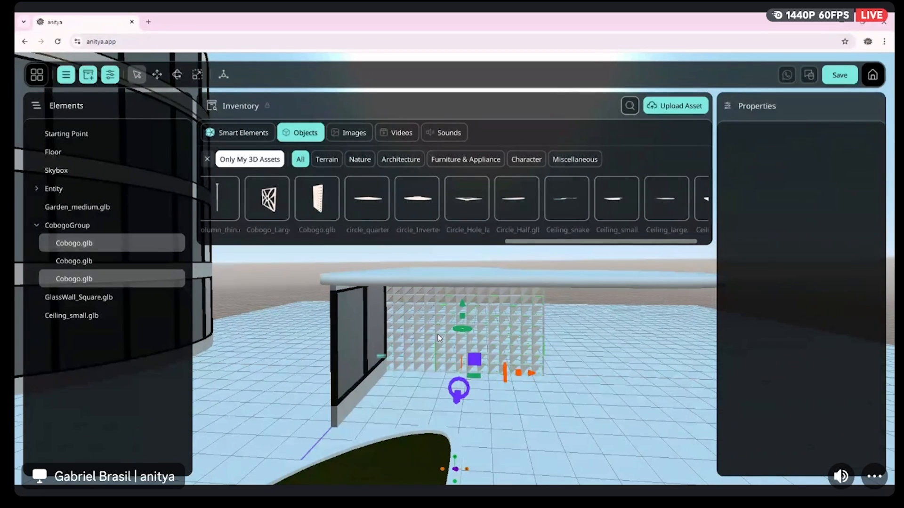
mouse_move(519, 402)
right_down()
mouse_move(494, 398)
mouse_move(530, 424)
mouse_move(519, 402)
right_up()
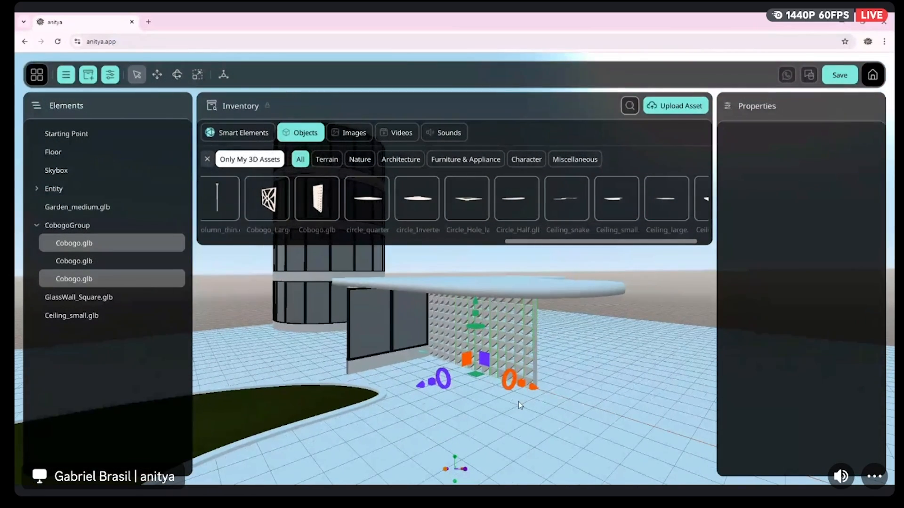
click(68, 231)
right_click(69, 230)
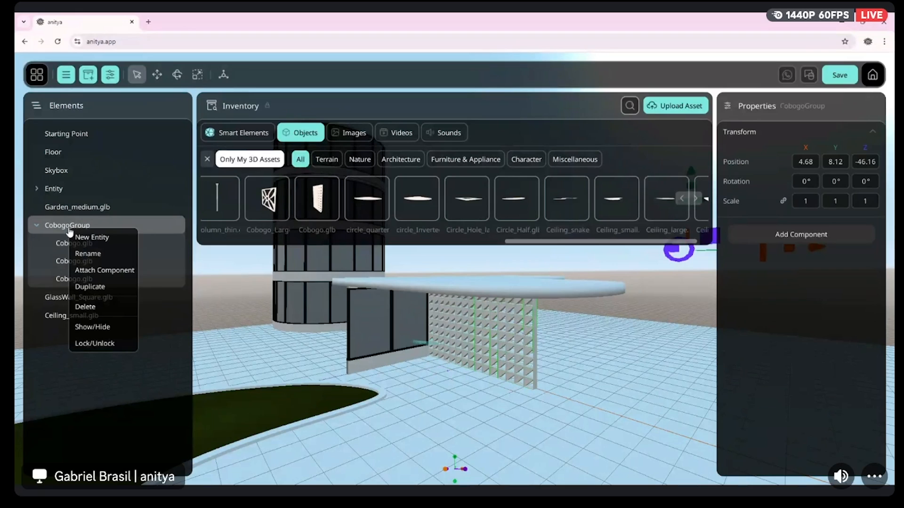
click(90, 286)
right_drag(425, 352, 442, 356)
mouse_move(583, 319)
mouse_down()
mouse_move(561, 317)
mouse_move(566, 323)
mouse_up()
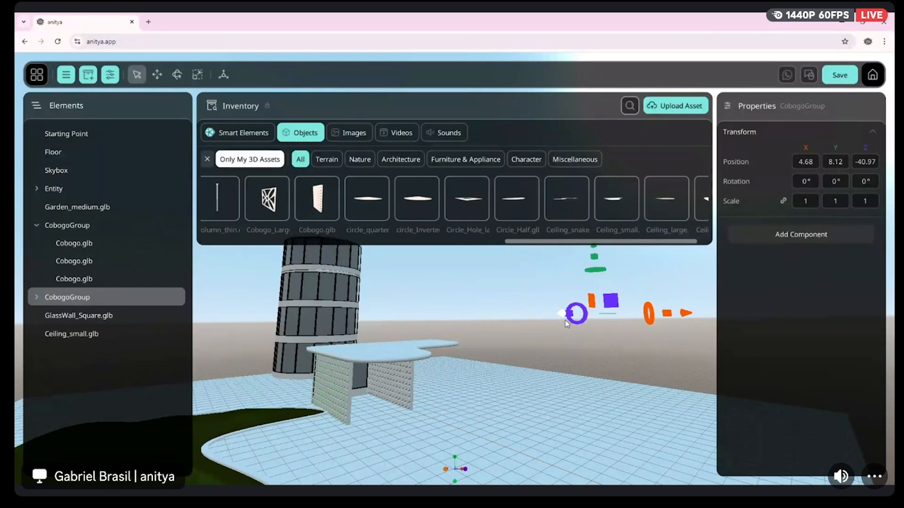
right_drag(567, 323, 532, 325)
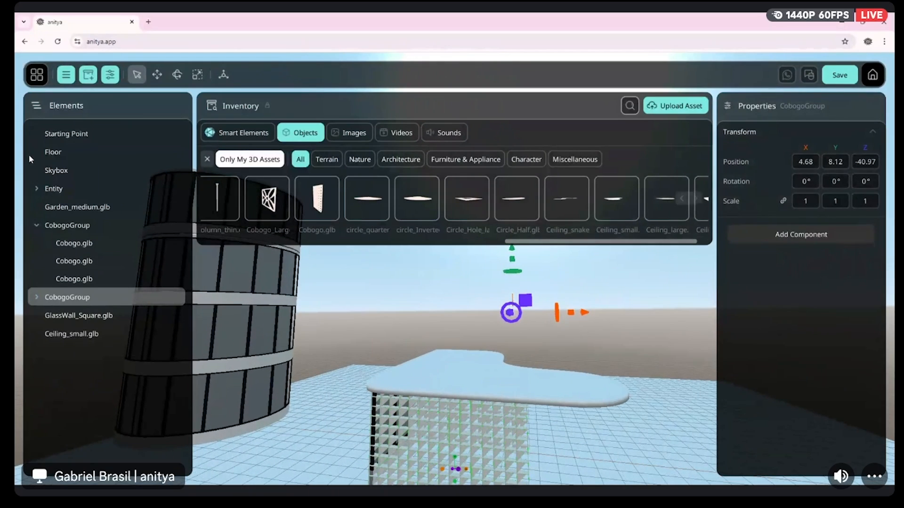
Move the Starting Point along X to about 11.65, outside the open end of the building
click(66, 134)
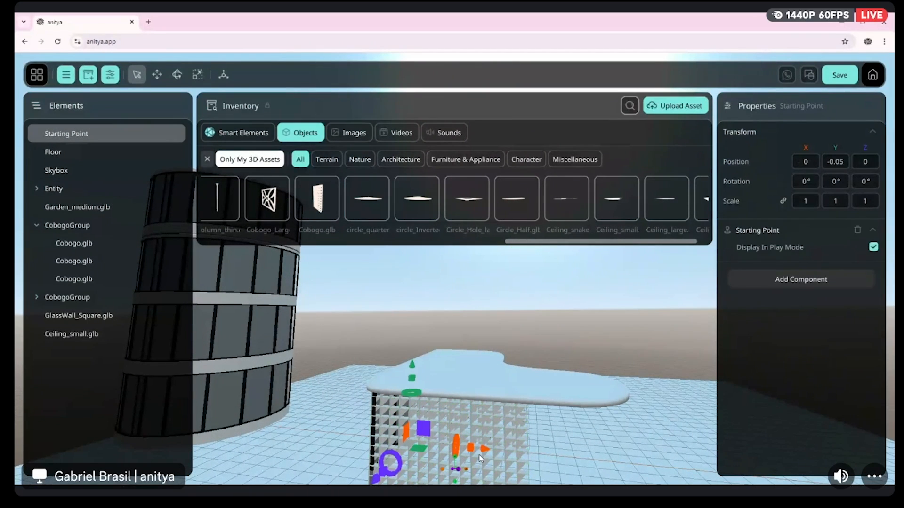
drag(485, 447, 705, 472)
right_drag(705, 472, 532, 464)
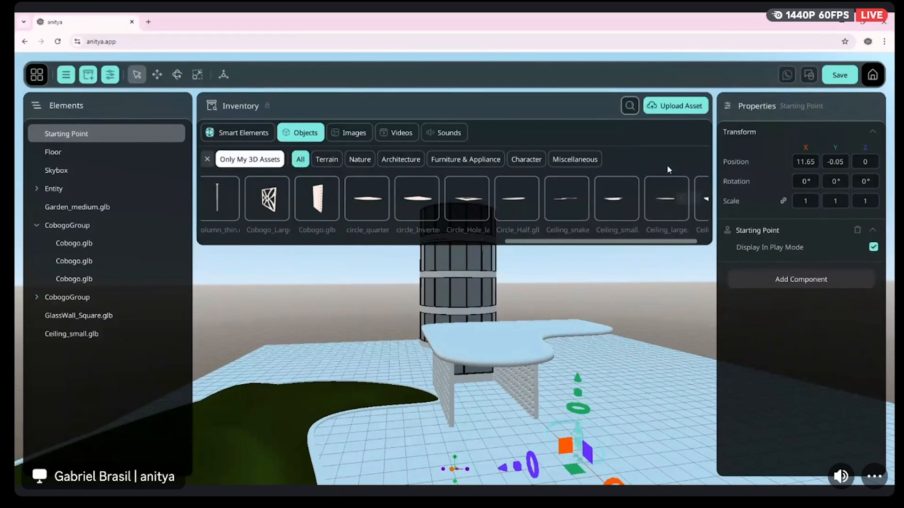
right_drag(603, 356, 585, 354)
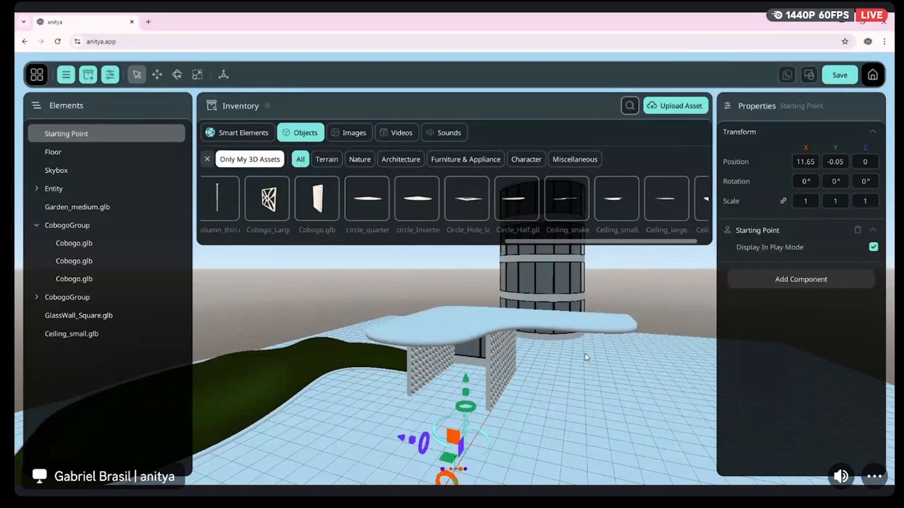
right_drag(585, 355, 515, 351)
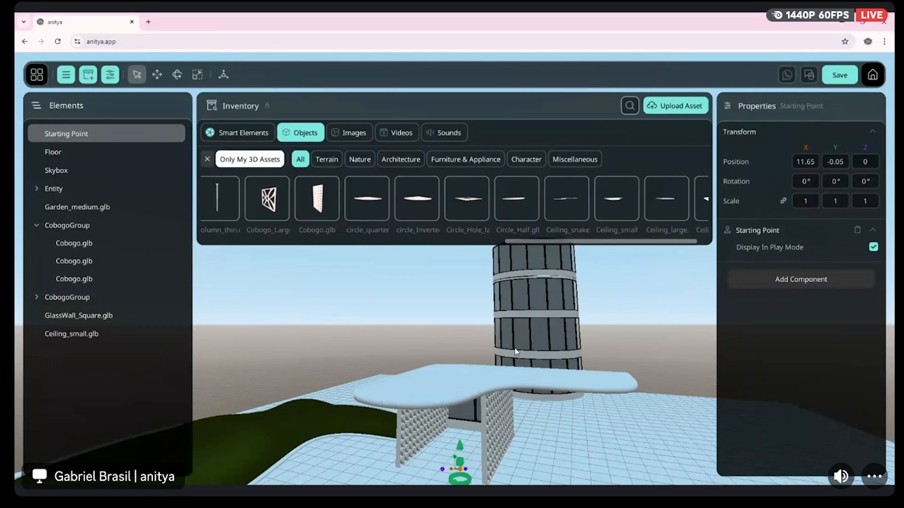
right_drag(499, 353, 436, 383)
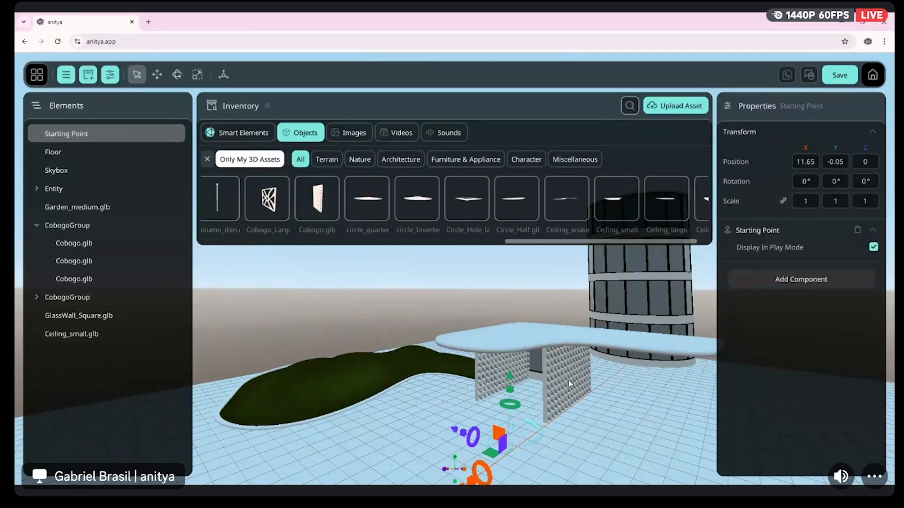
Name the project Bossa World and save it
click(837, 81)
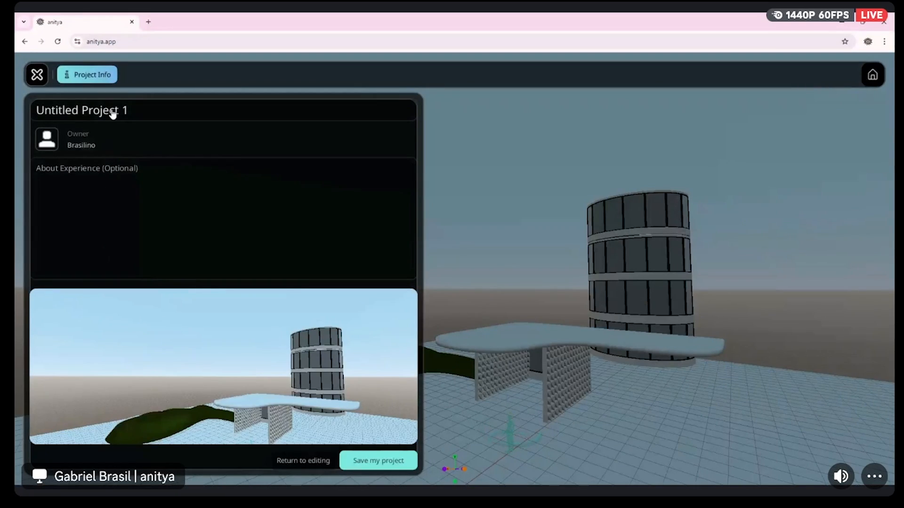
click(113, 111)
text(Bossa World)
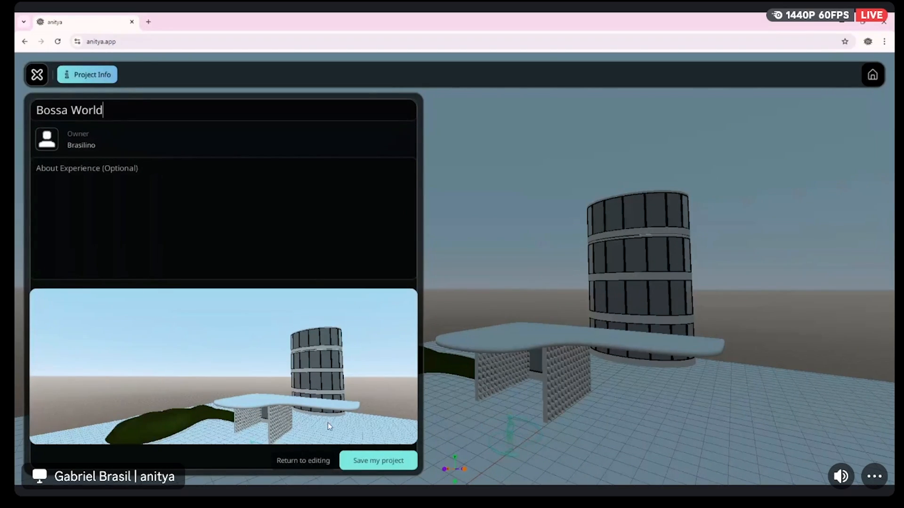
click(378, 460)
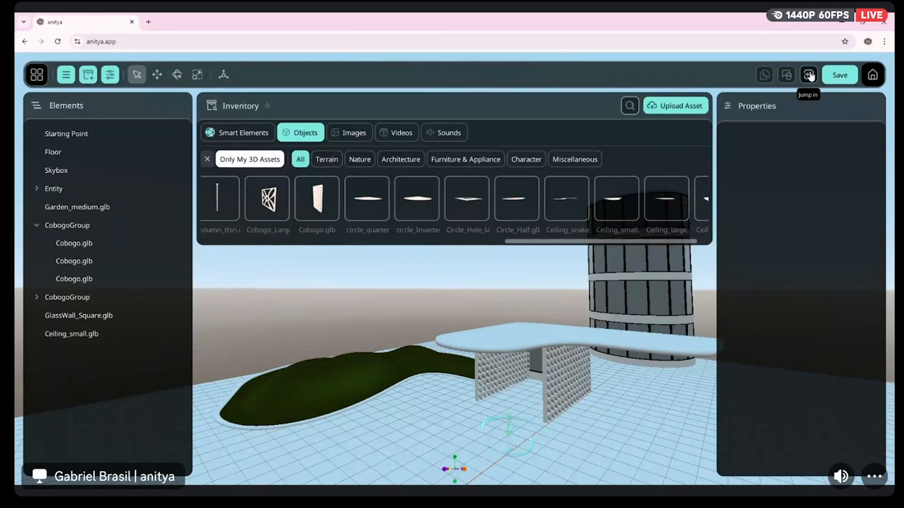
Jump into the world, saving the project first, and turn the view toward the building
click(809, 76)
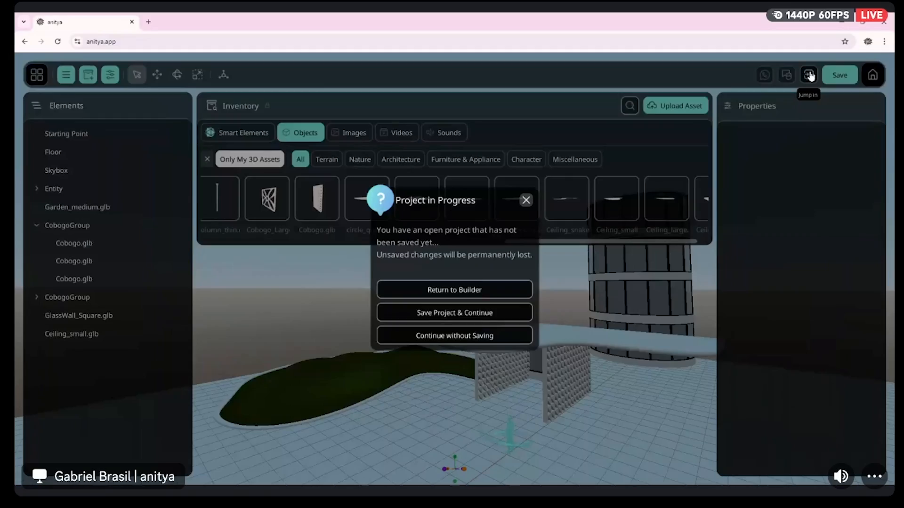
click(495, 313)
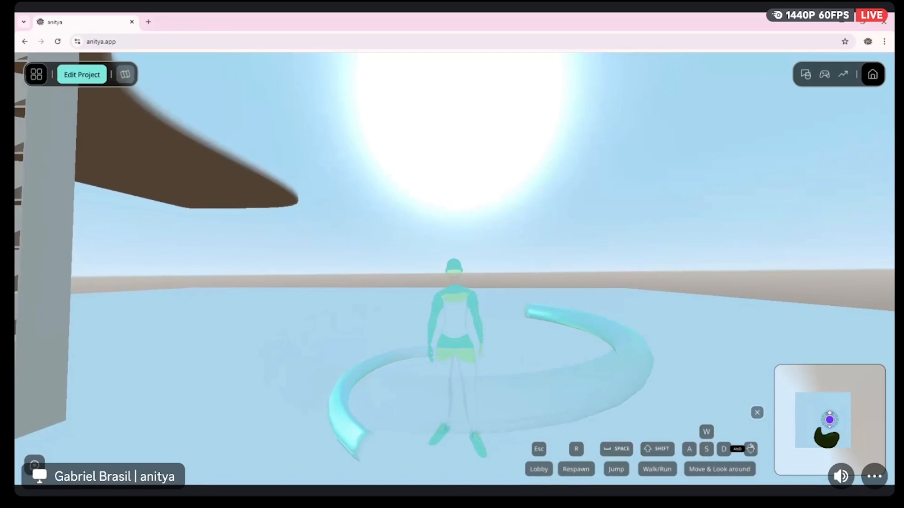
drag(452, 264, 586, 250)
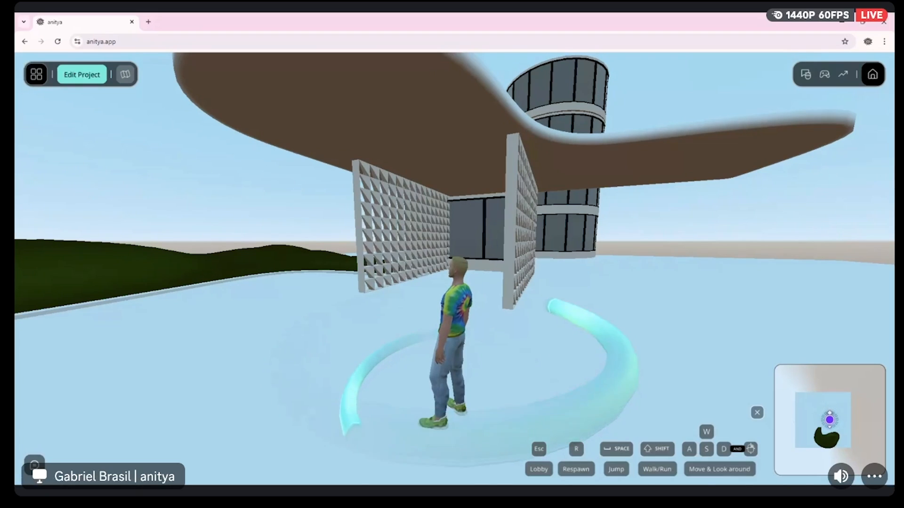
Walk the avatar between the two Cobogo walls to the glass wall and back out to inspect the interior
key(w)
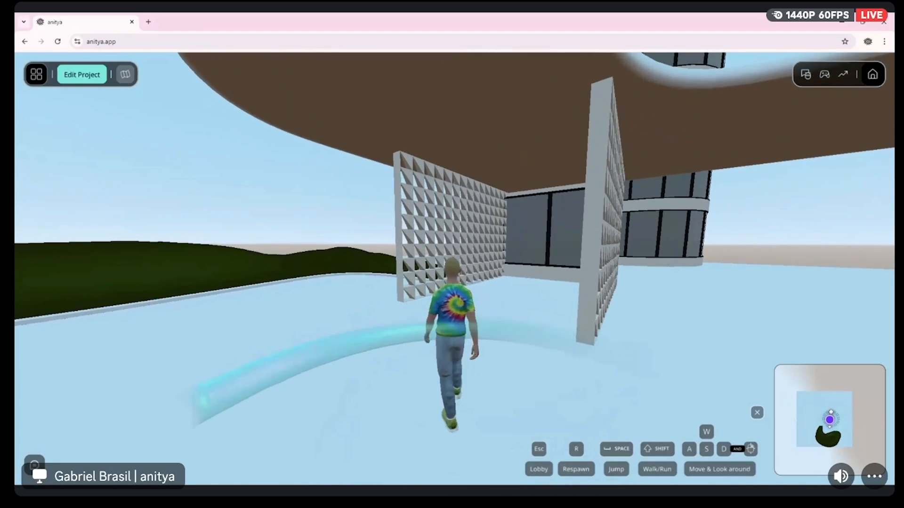
key(a)
key(m)
key(s)
key(w)
key(w)
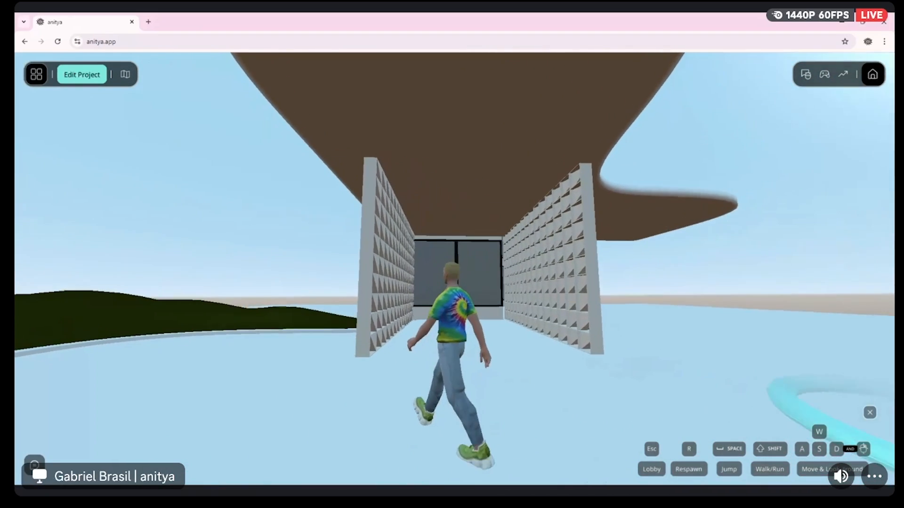
key(w)
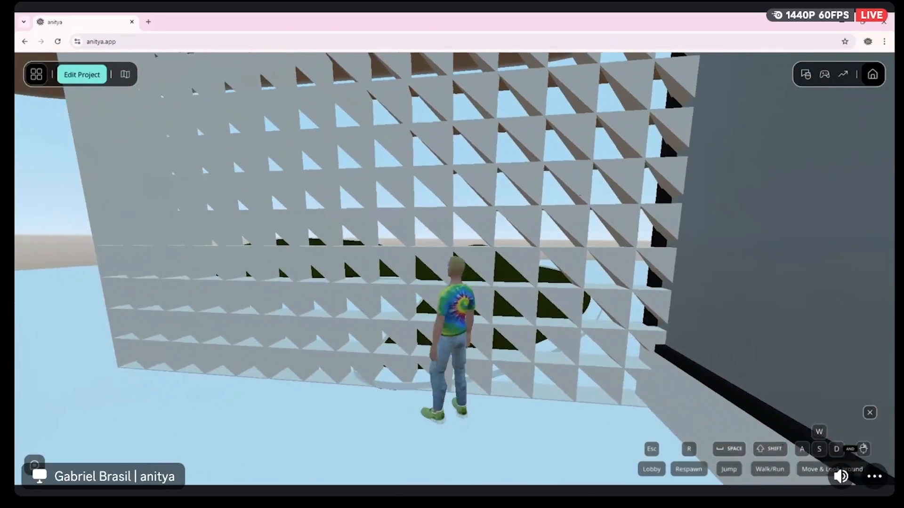
key(a)
key(s)
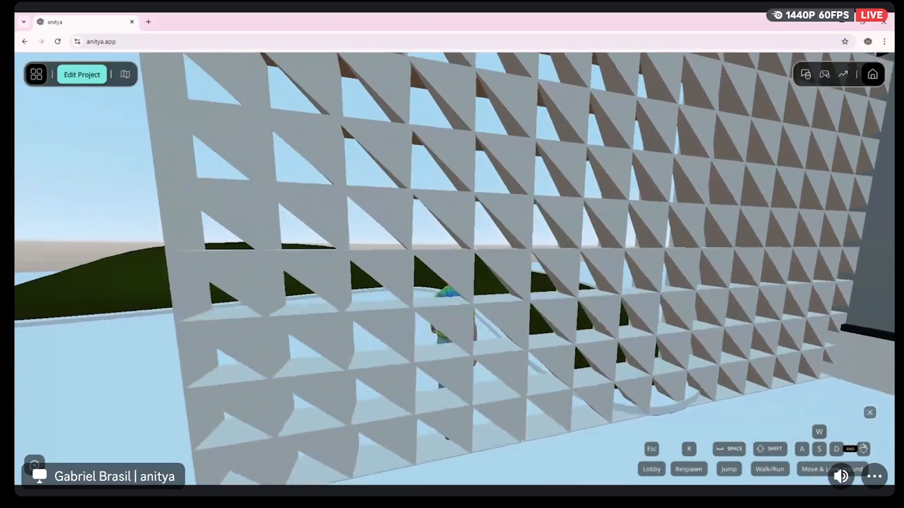
key(s)
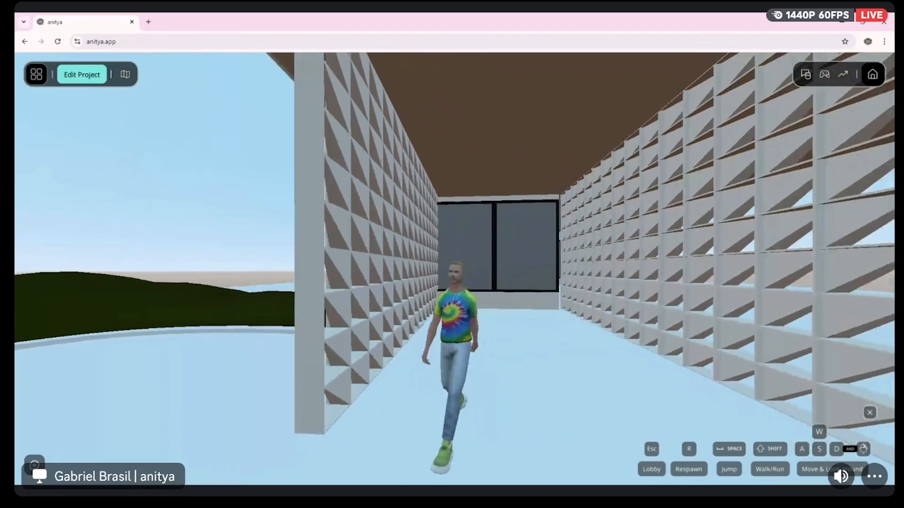
key(a)
key(a)
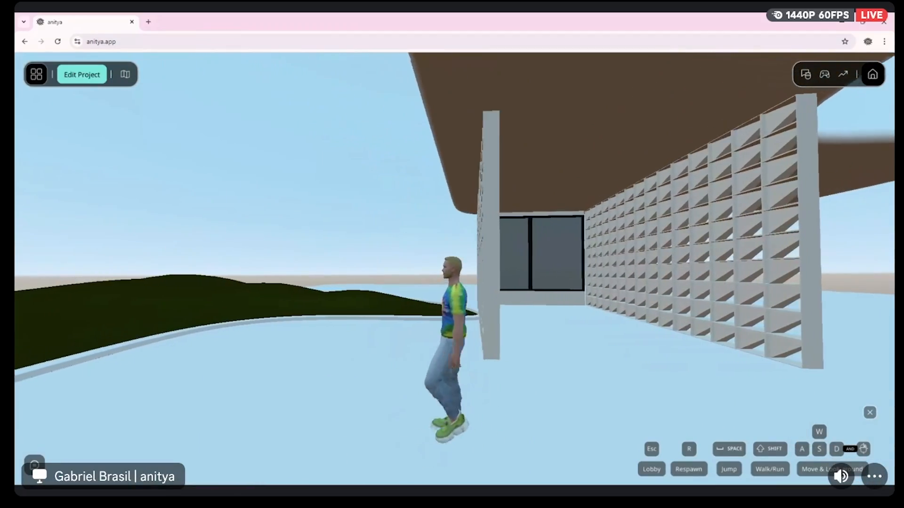
Walk the avatar past the Cobogo wall and over the garden to view the outside of the glass wall
key(w)
key(w)
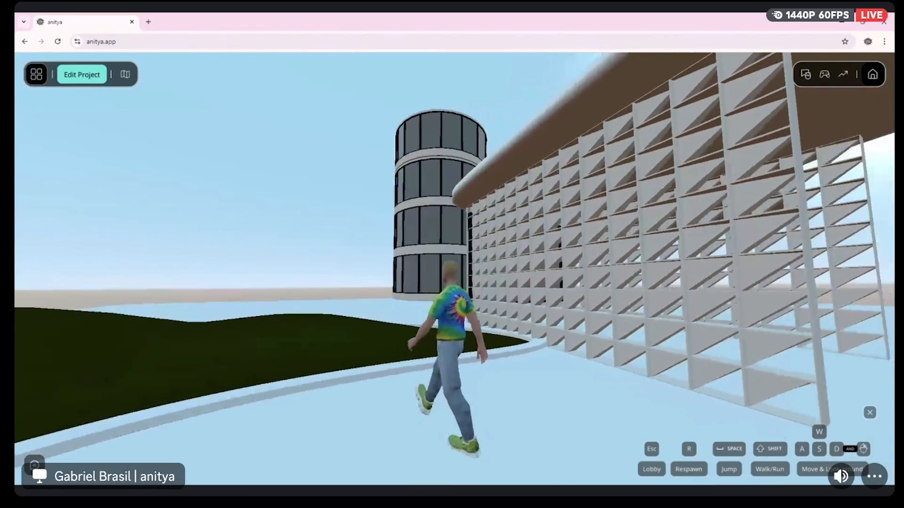
key(w)
key(a)
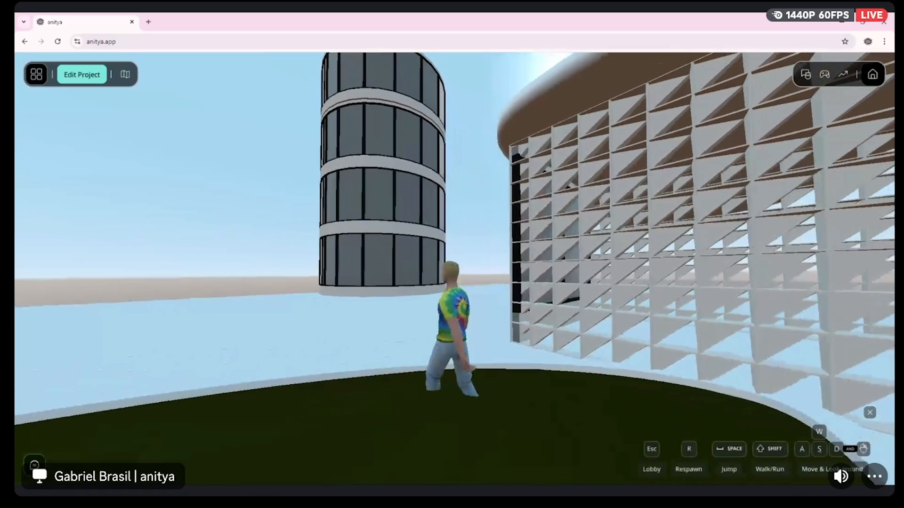
key(a)
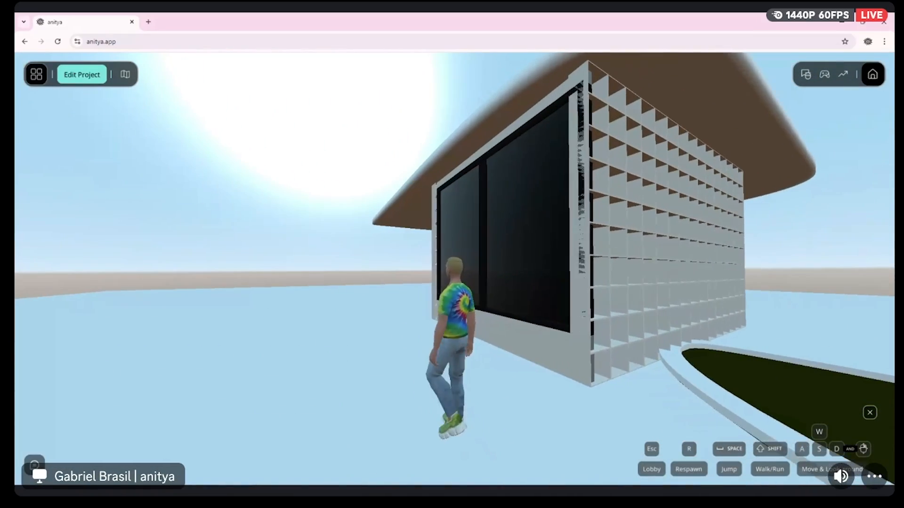
Walk the avatar up to the round glass tower and along its base to inspect it
key(w)
key(w)
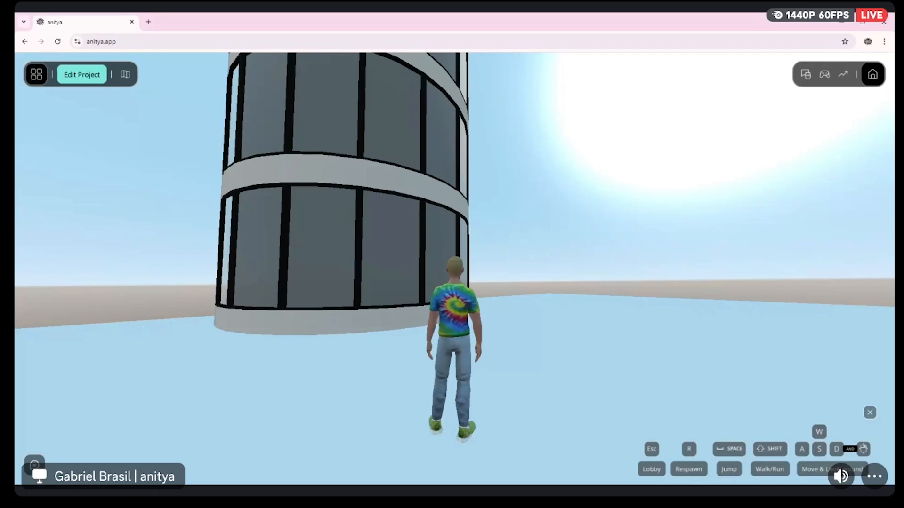
key(w)
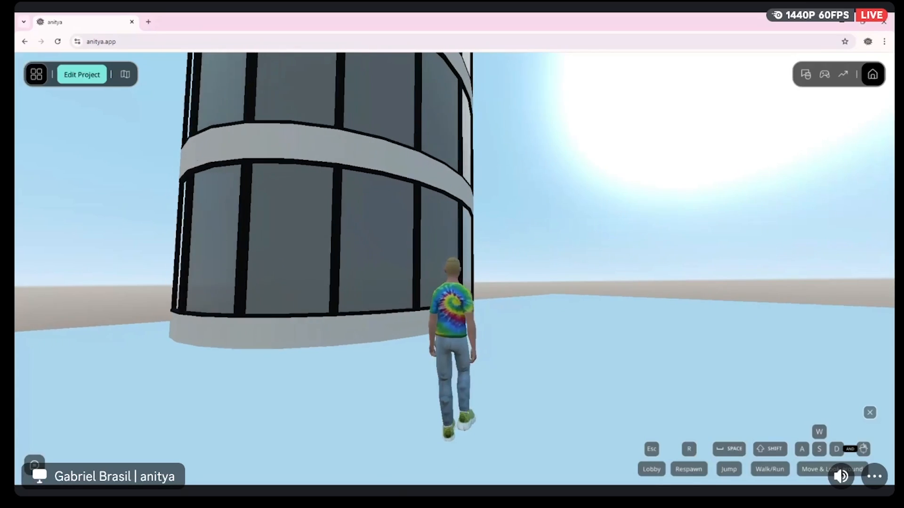
key(d)
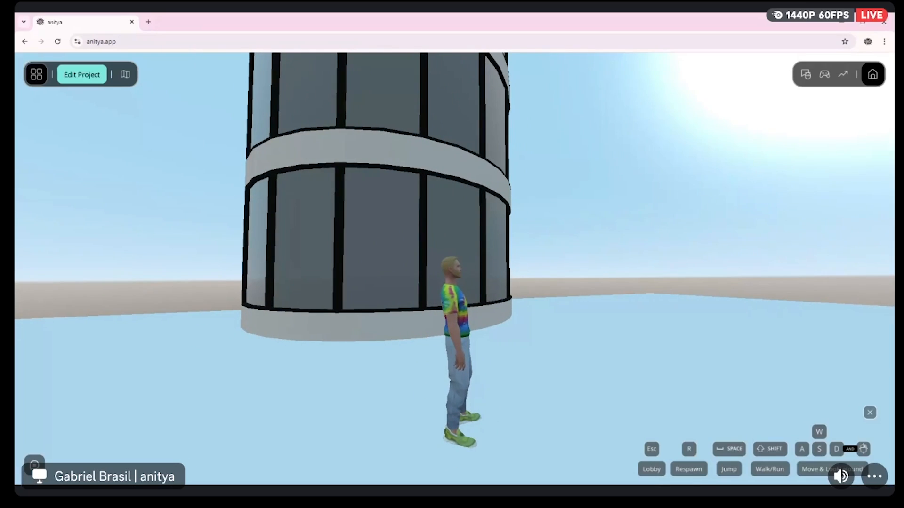
key(w)
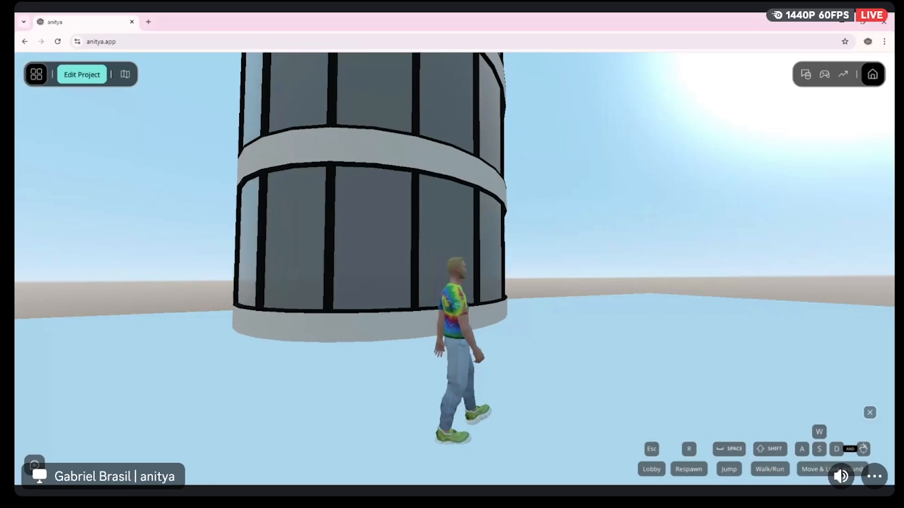
key(d)
key(d)
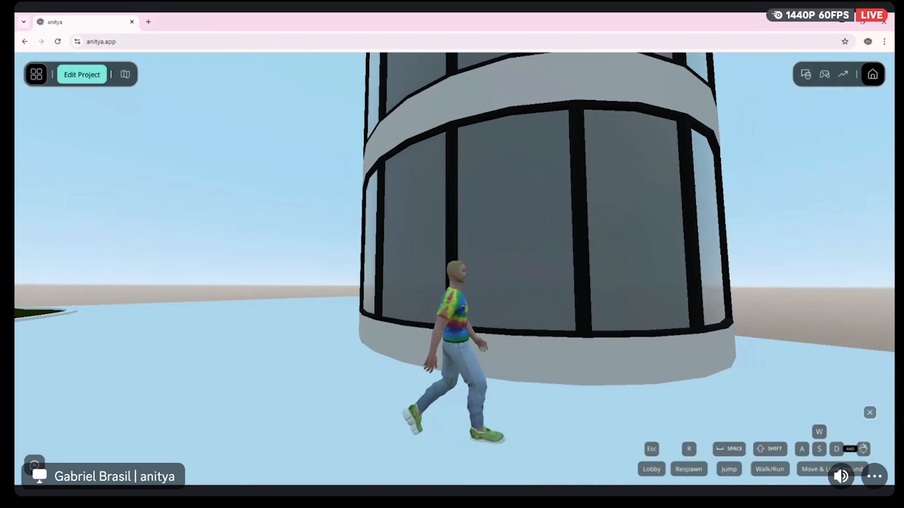
Walk the avatar from the tower back to the glass wall and its corner with the garden-side Cobogo wall
key(a)
key(a)
key(w)
key(w)
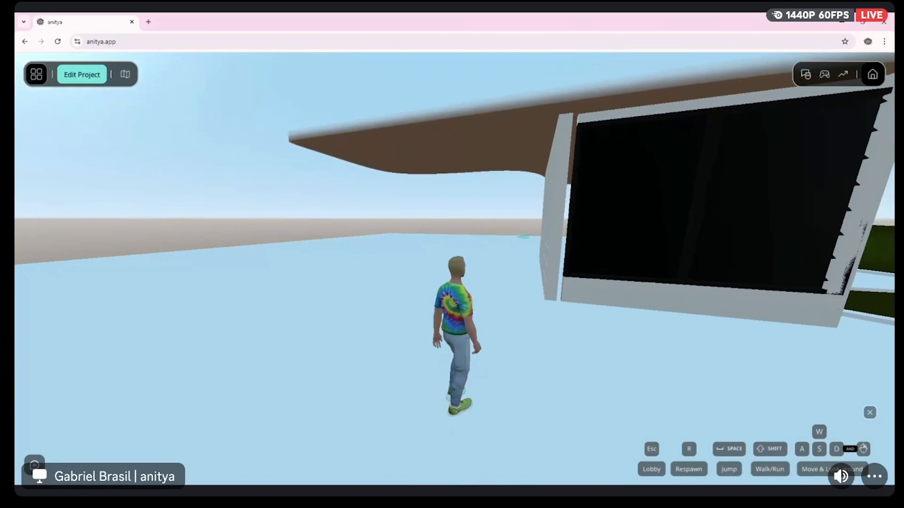
key(d)
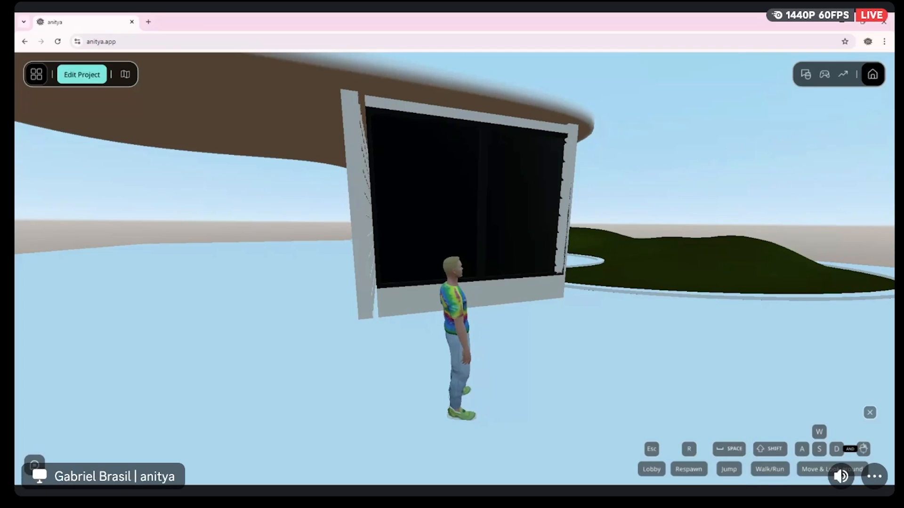
key(w)
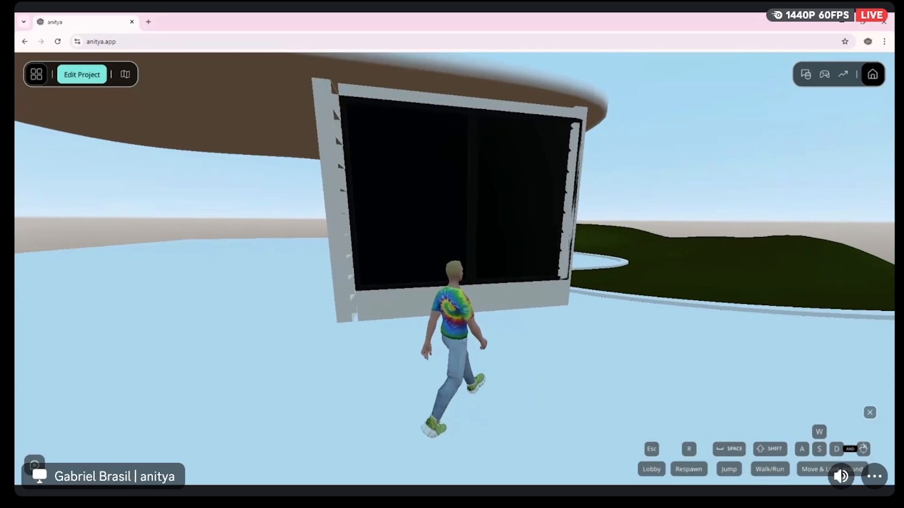
key(d)
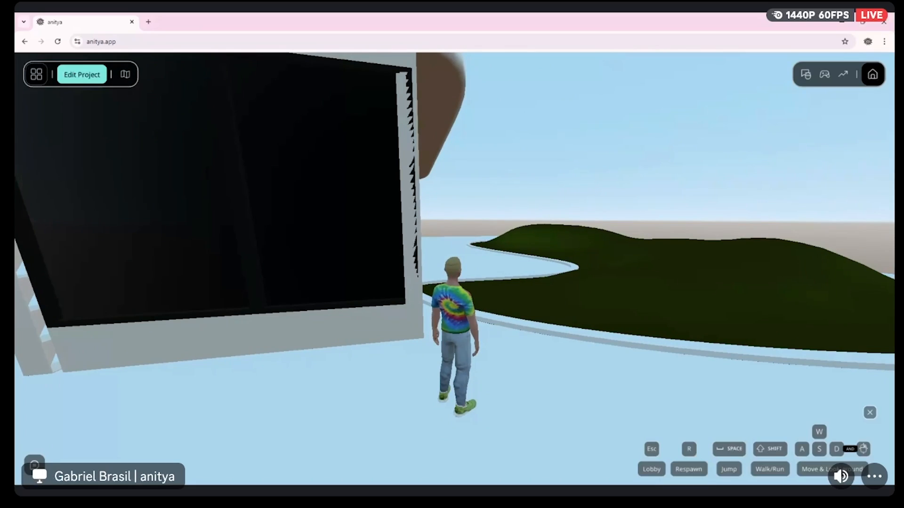
key(d)
key(w)
key(d)
key(a)
key(w)
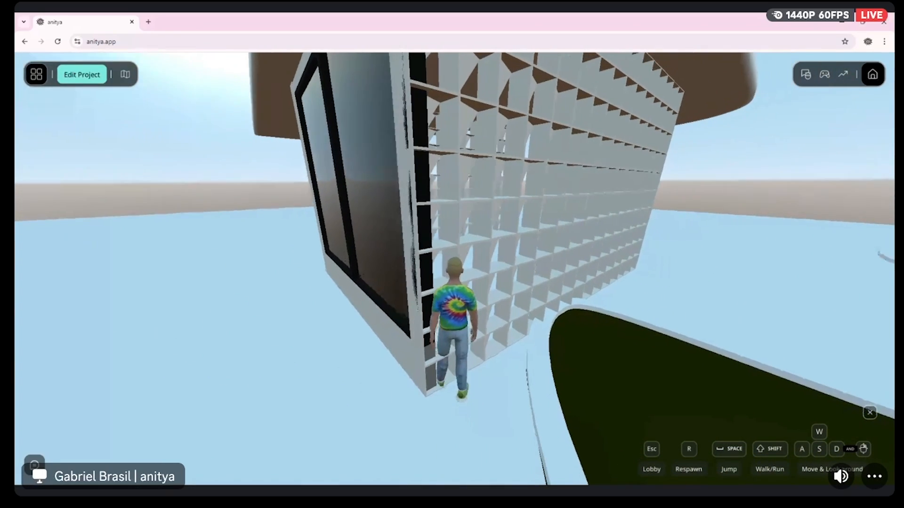
Walk the avatar along the garden edge beside the Cobogo wall to the area outside the building's open end
key(d)
key(w)
key(w)
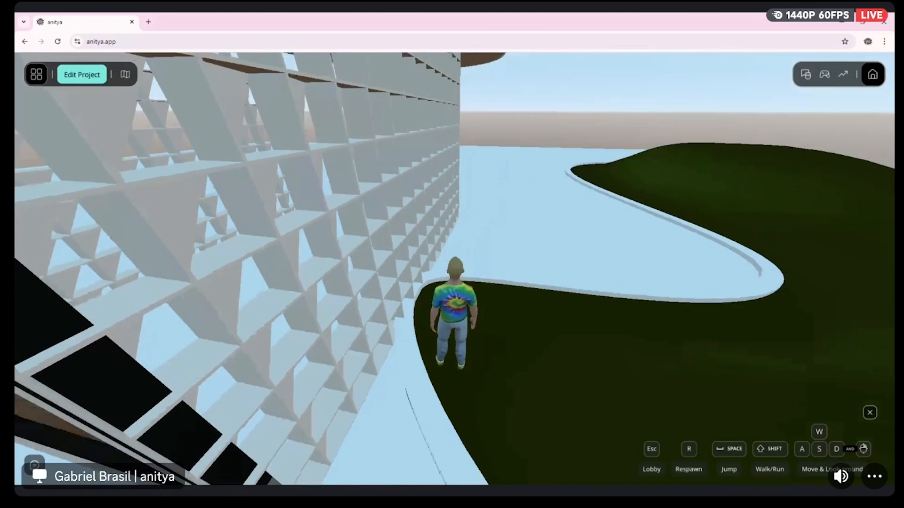
key(a)
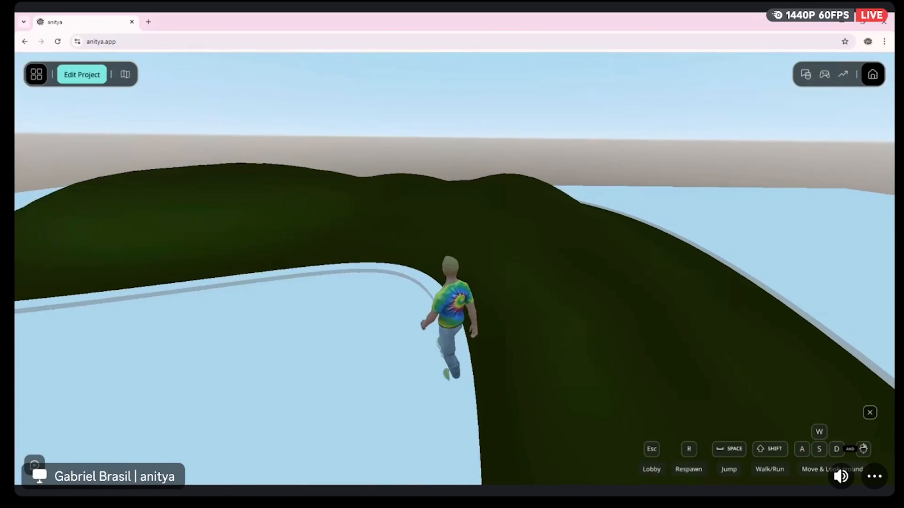
key(w)
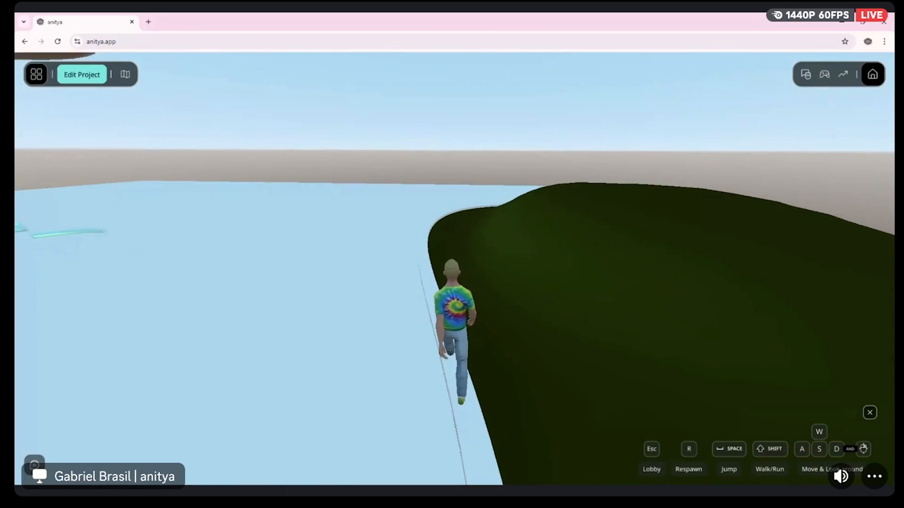
key(d)
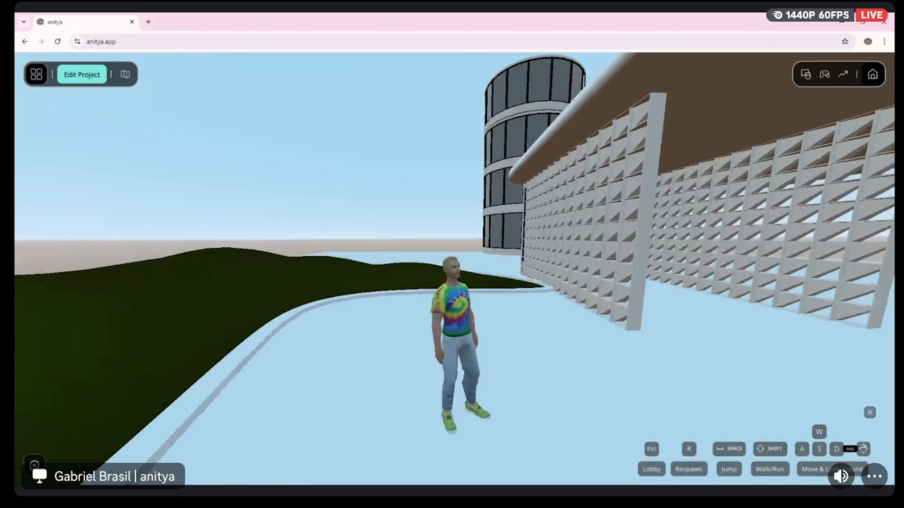
Turn the view to take in the building and tower, and reopen the project in the Experience Builder
drag(330, 227, 411, 255)
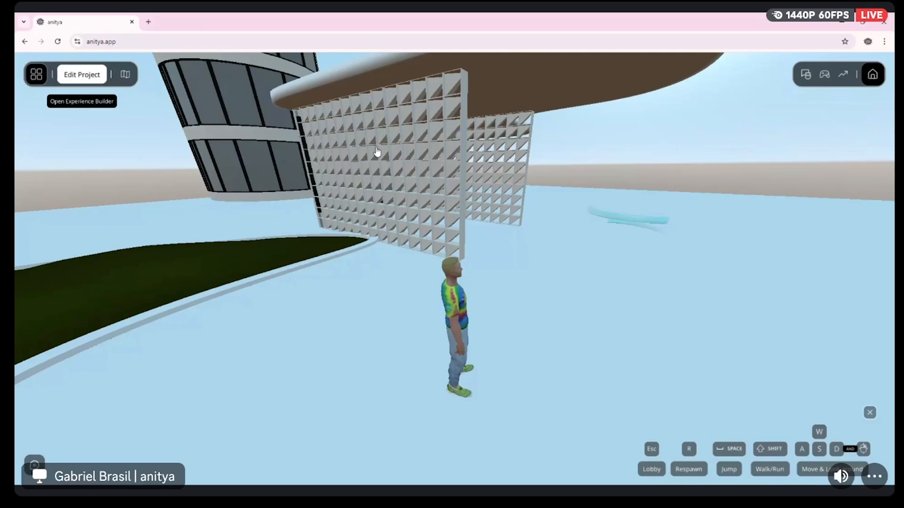
click(87, 74)
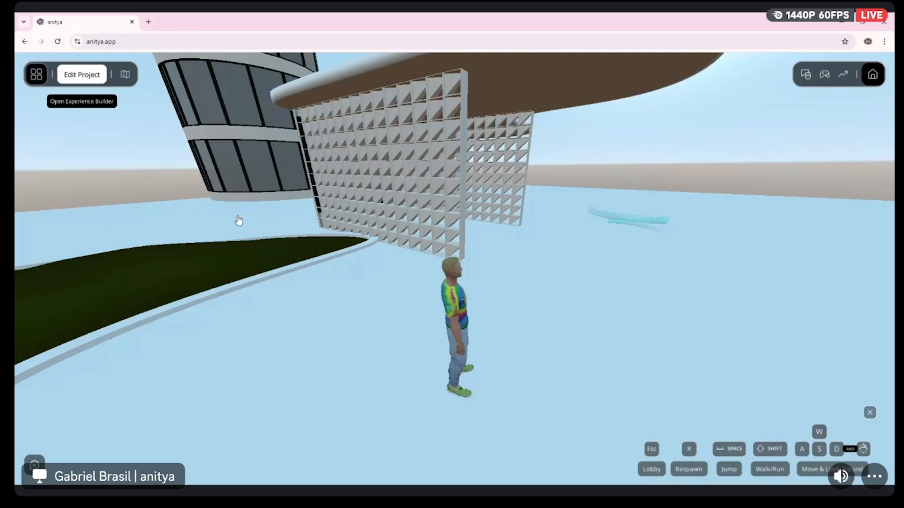
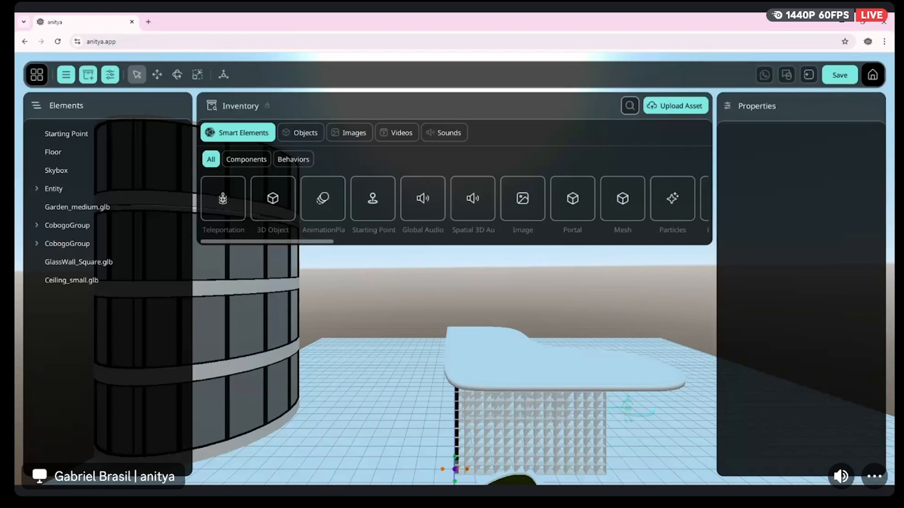
Examine the roofed Cobogo building, the glass tower and the garden from several sides
right_drag(357, 264, 356, 318)
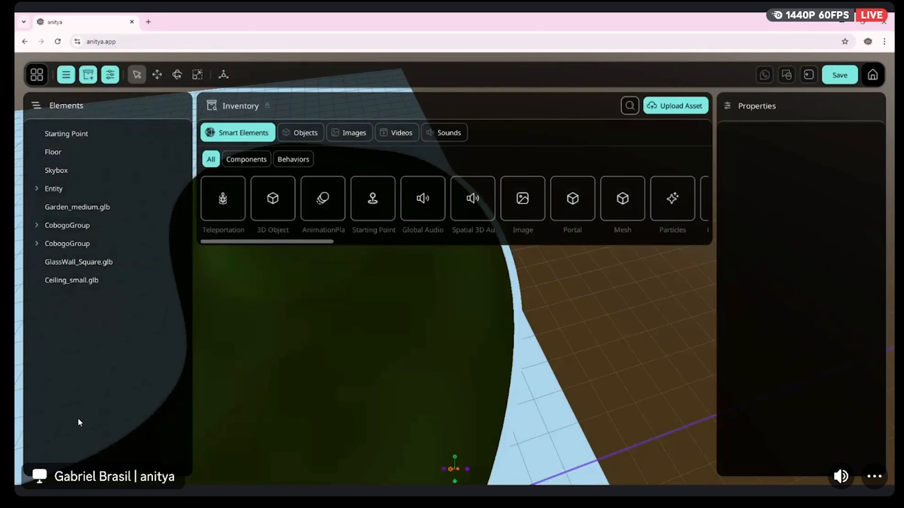
right_drag(266, 333, 262, 309)
key(d)
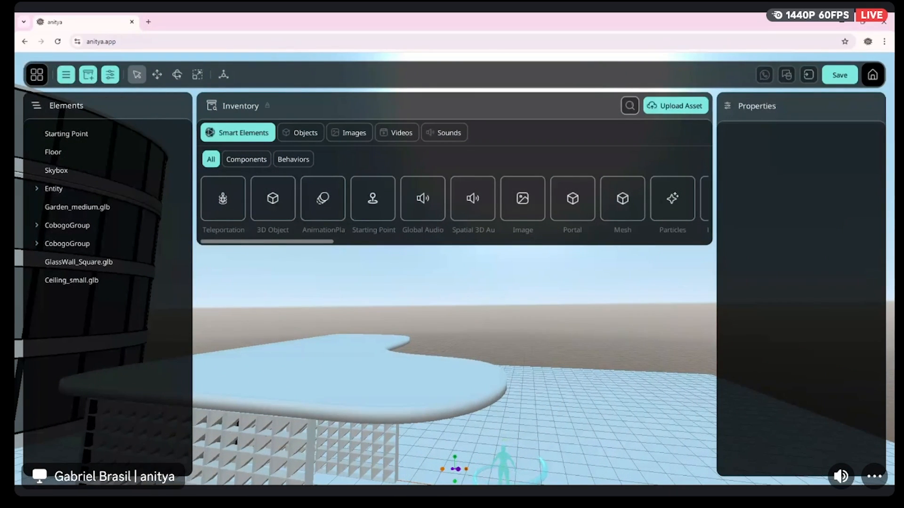
right_drag(262, 308, 196, 320)
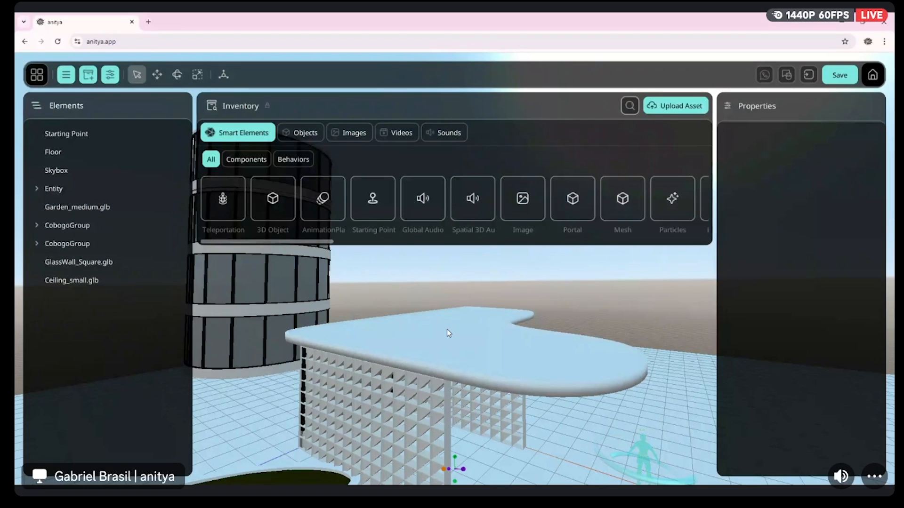
right_drag(524, 337, 461, 367)
key(d)
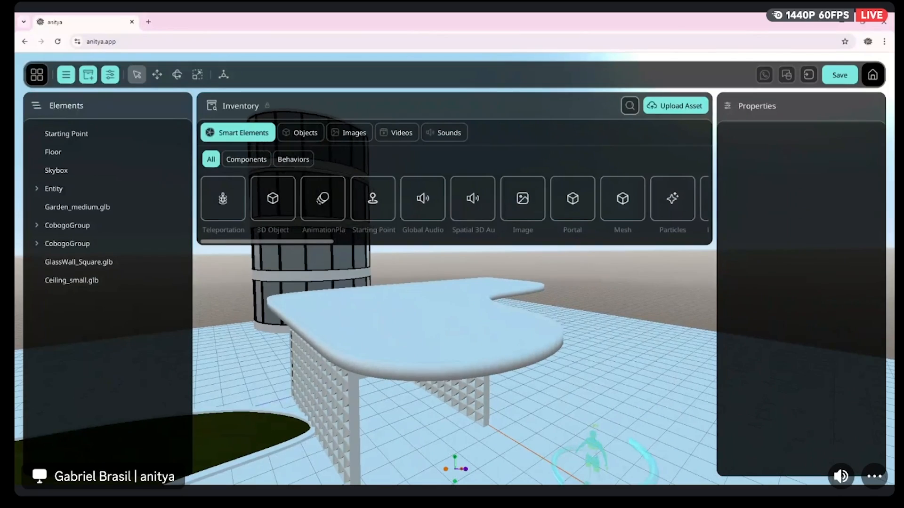
key(s)
right_drag(461, 367, 442, 366)
key(s)
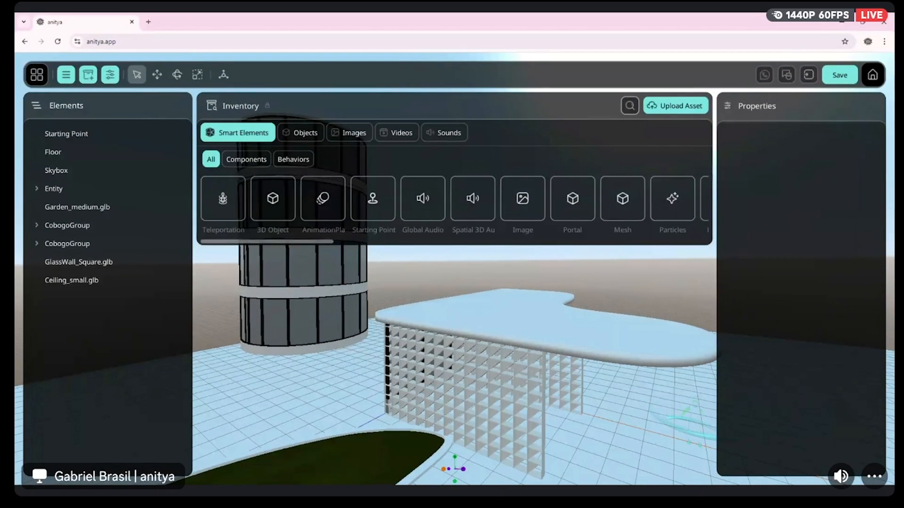
key(a)
right_drag(443, 366, 564, 354)
key(s)
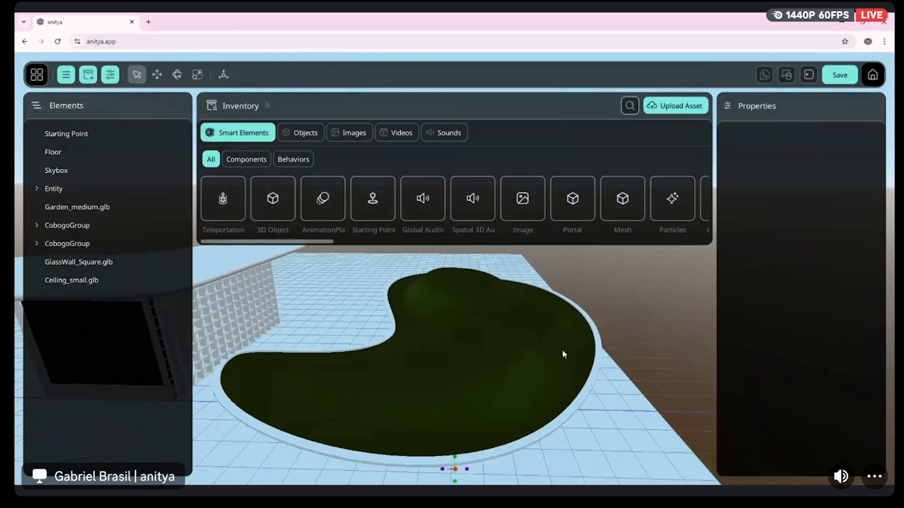
click(546, 323)
drag(524, 275, 544, 277)
right_drag(545, 277, 514, 350)
key(d)
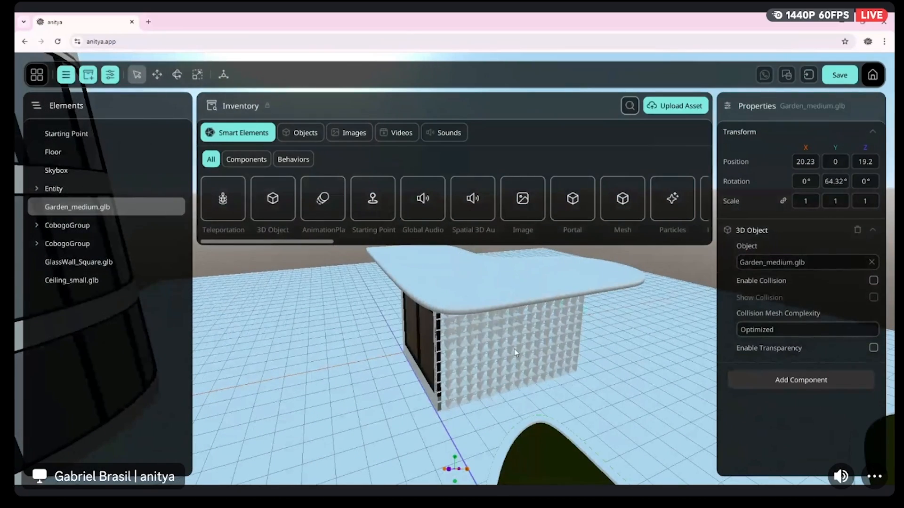
Show the object assets and slide the building's square glass wall along Z to 0.04
click(301, 133)
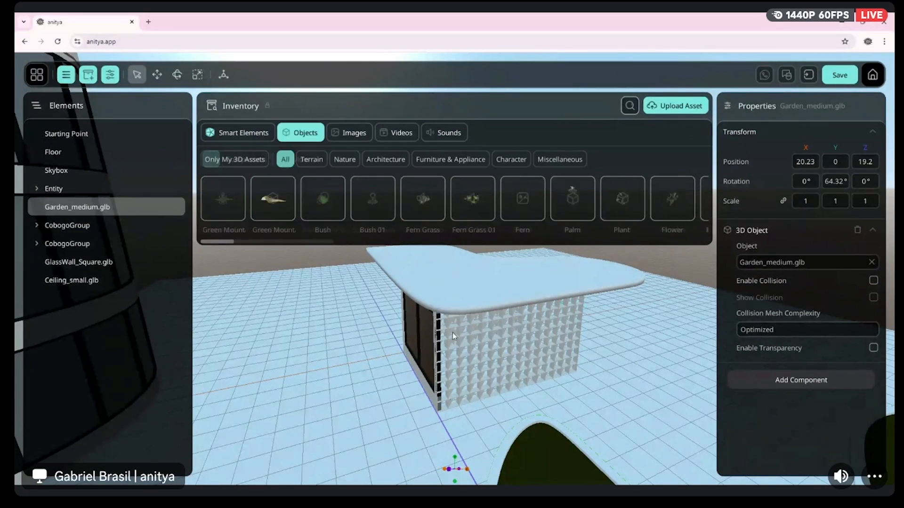
click(424, 351)
key(a)
right_drag(423, 352, 475, 360)
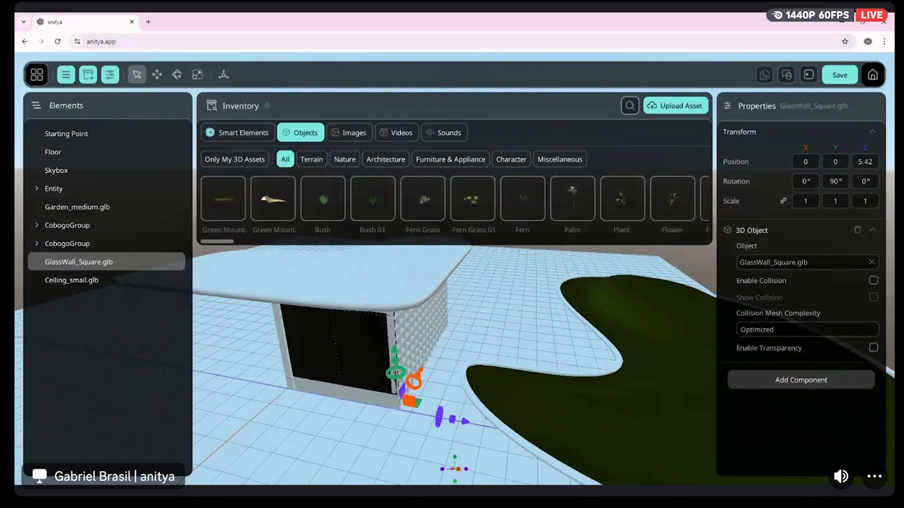
drag(469, 425, 343, 406)
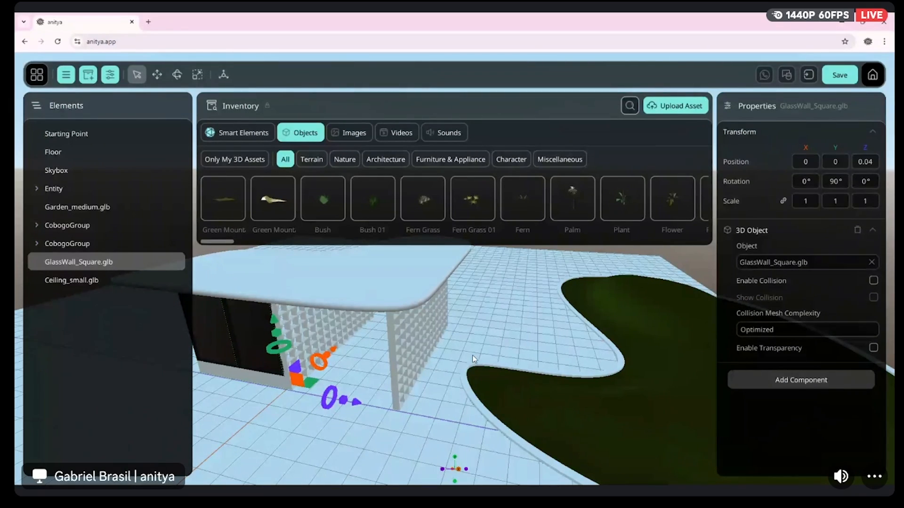
Limit the object assets to the personal 3D ones and place Cobogo_Large_Flower.glb in the scene in front of the building
right_drag(497, 358, 396, 369)
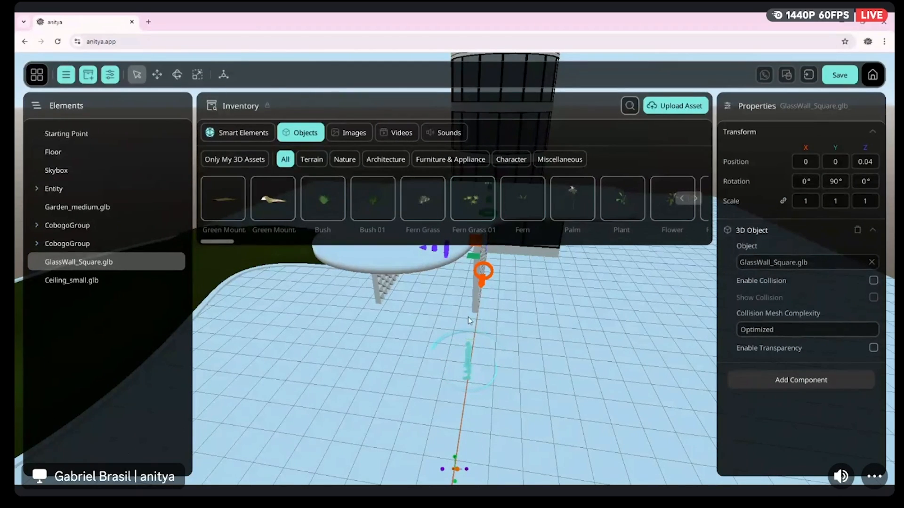
click(255, 158)
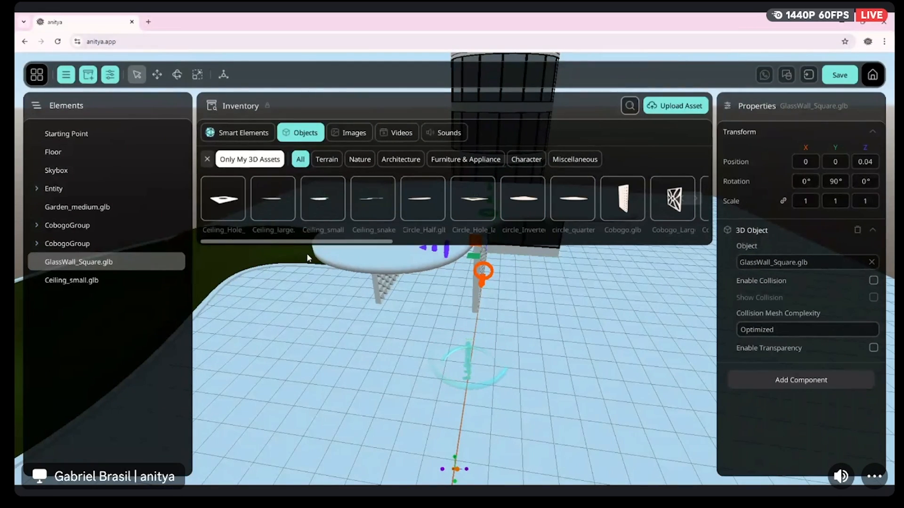
right_drag(523, 268, 414, 268)
drag(673, 198, 431, 360)
right_drag(493, 351, 397, 358)
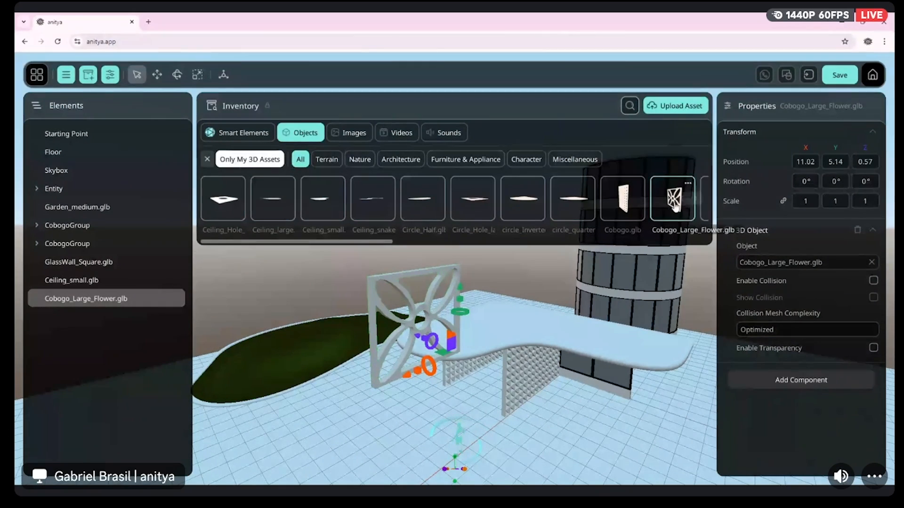
Set the large flower panel's Y position to 0 and move it along X to 16.18, out beyond the roof
click(806, 162)
text(0)
click(838, 166)
text(0)
click(863, 164)
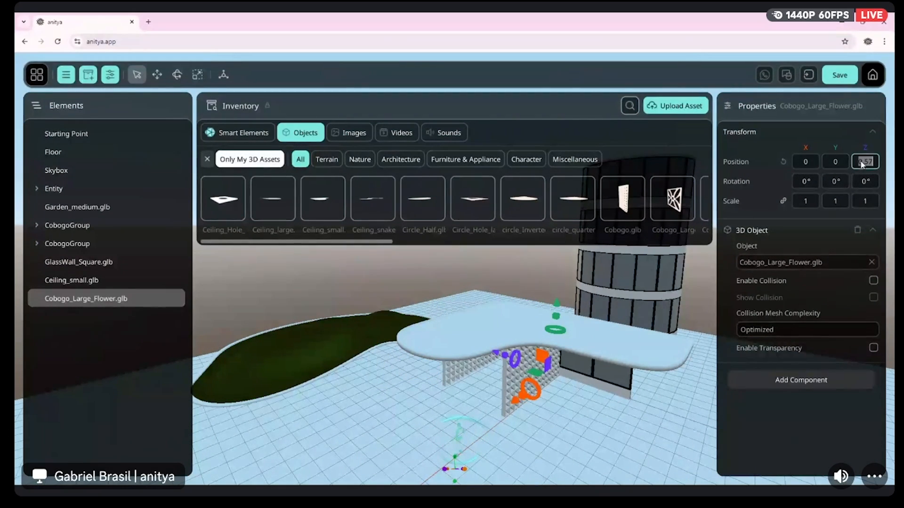
drag(514, 403, 337, 481)
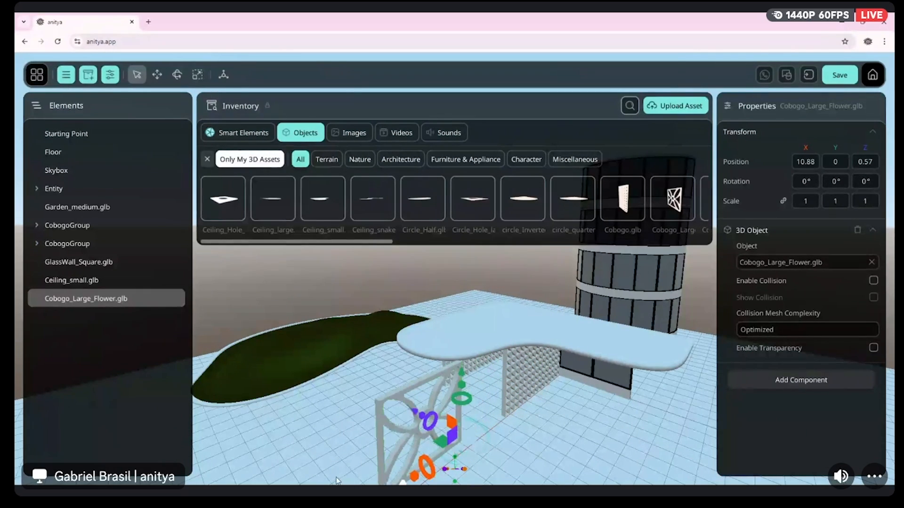
right_drag(516, 397, 444, 404)
drag(445, 394, 362, 399)
right_drag(361, 400, 551, 308)
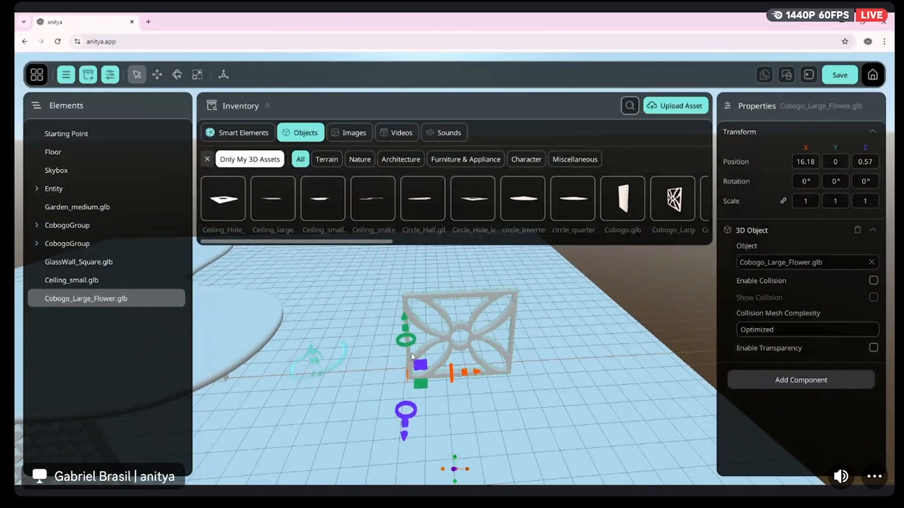
Rotate the large flower panel to 90° about Y and slide it along Z to -0.93
mouse_move(404, 343)
mouse_down()
mouse_move(430, 338)
mouse_move(417, 341)
mouse_up()
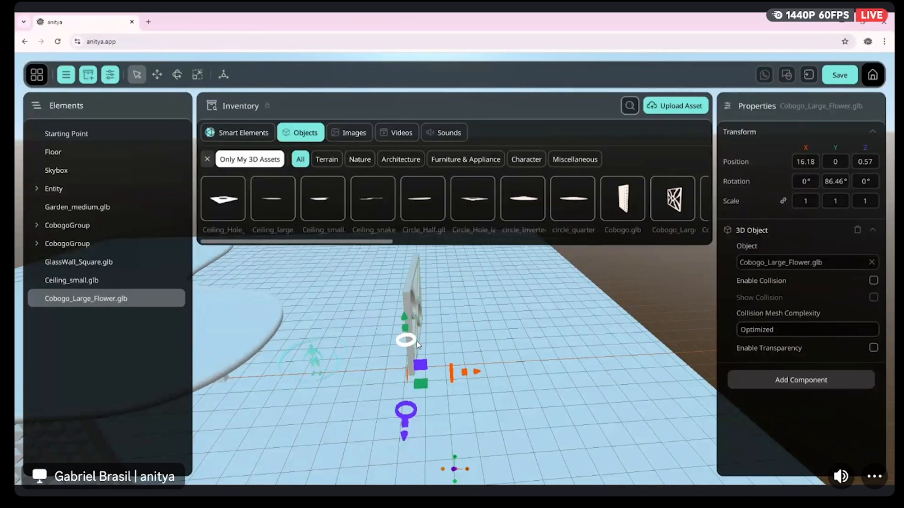
click(829, 183)
text(90)
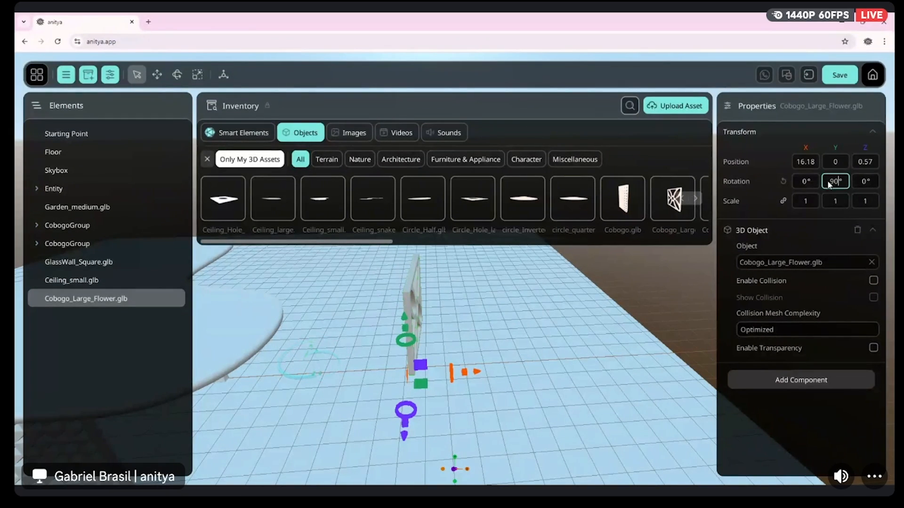
key(Return)
drag(547, 329, 351, 264)
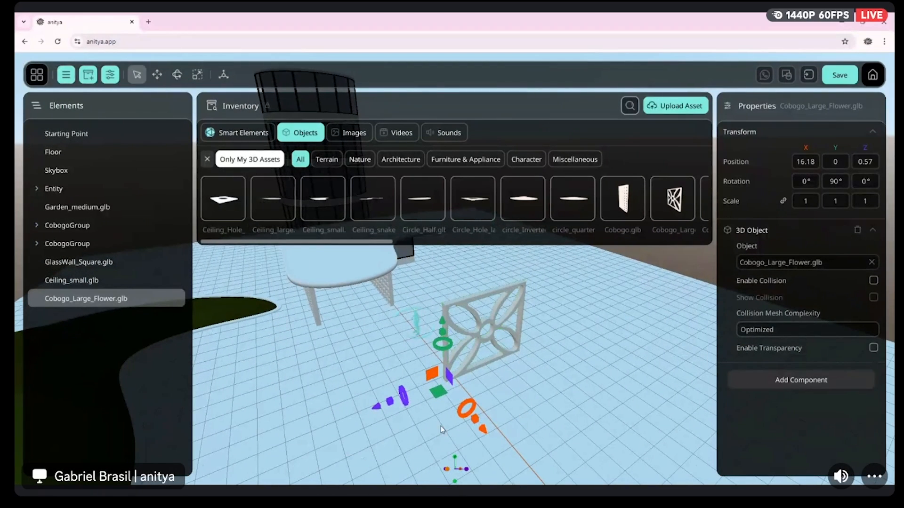
mouse_move(372, 409)
mouse_down()
mouse_move(397, 405)
mouse_move(387, 405)
mouse_up()
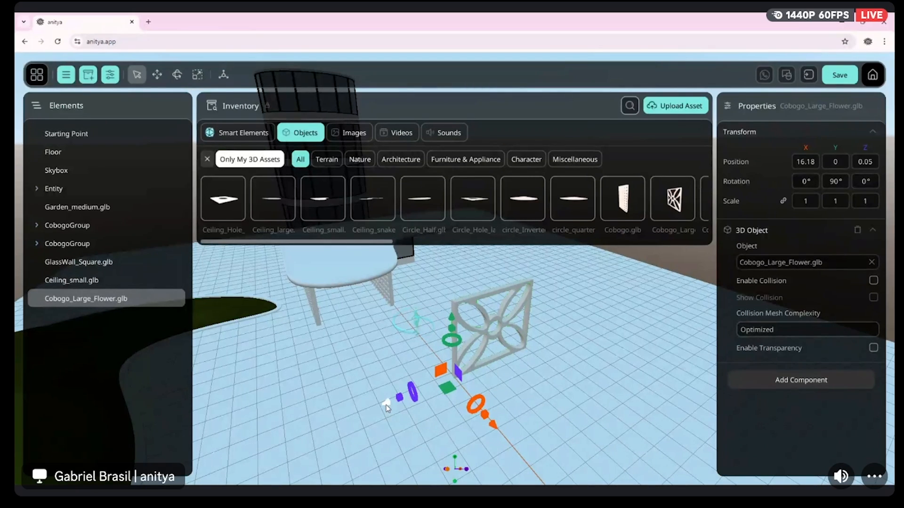
drag(384, 406, 408, 405)
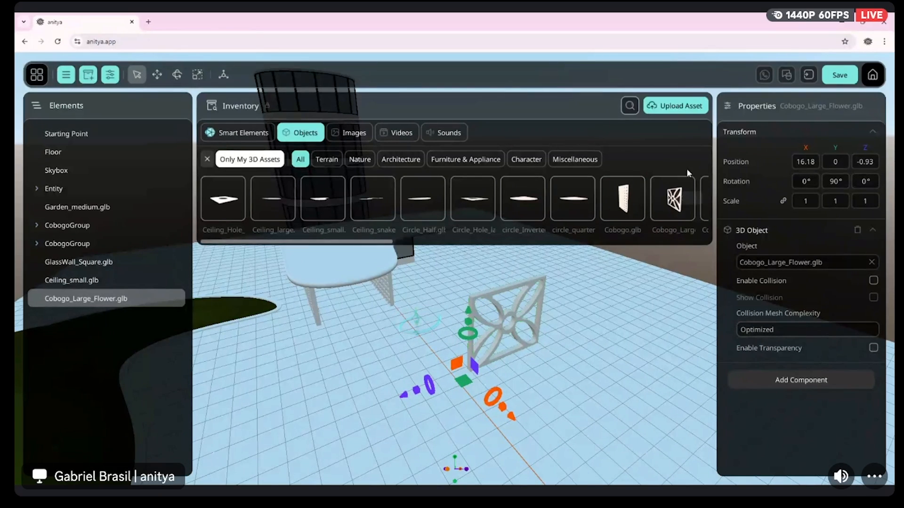
Place Column_V.glb in the scene and set its position to 0 on X, Y and Z
click(699, 202)
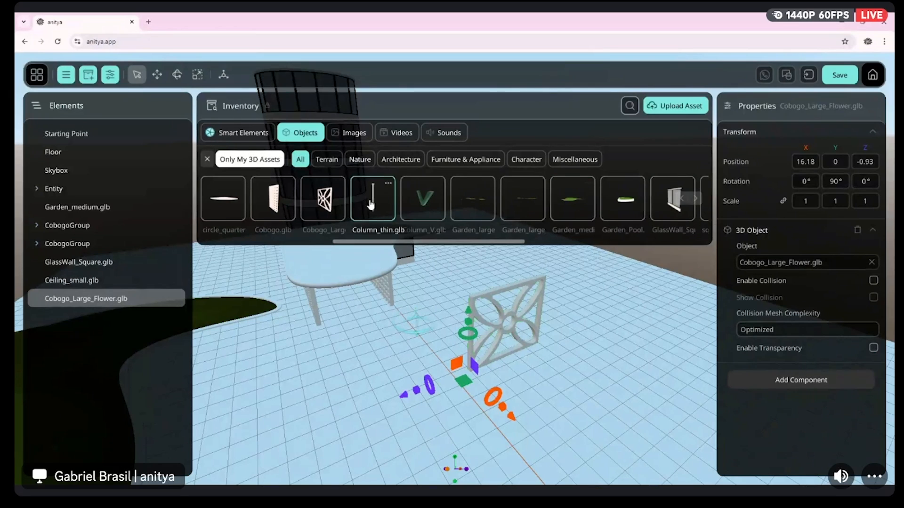
drag(423, 199, 464, 374)
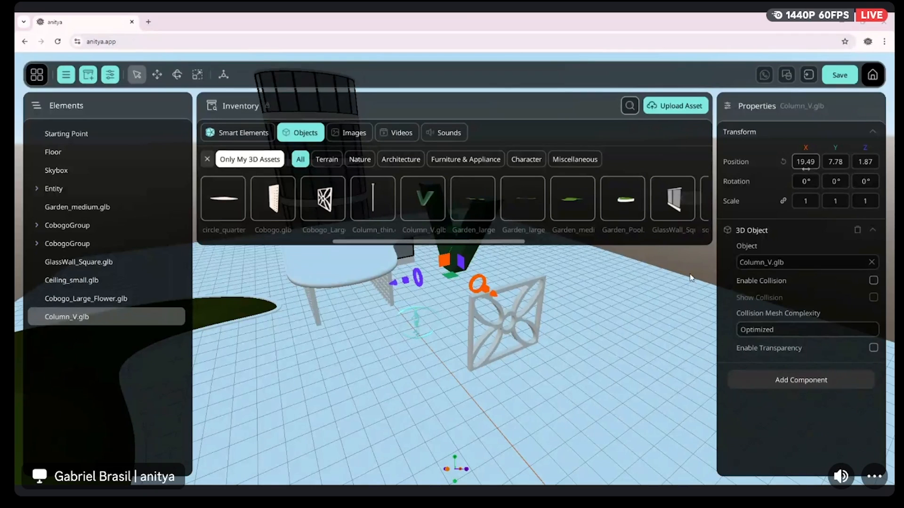
drag(614, 285, 551, 347)
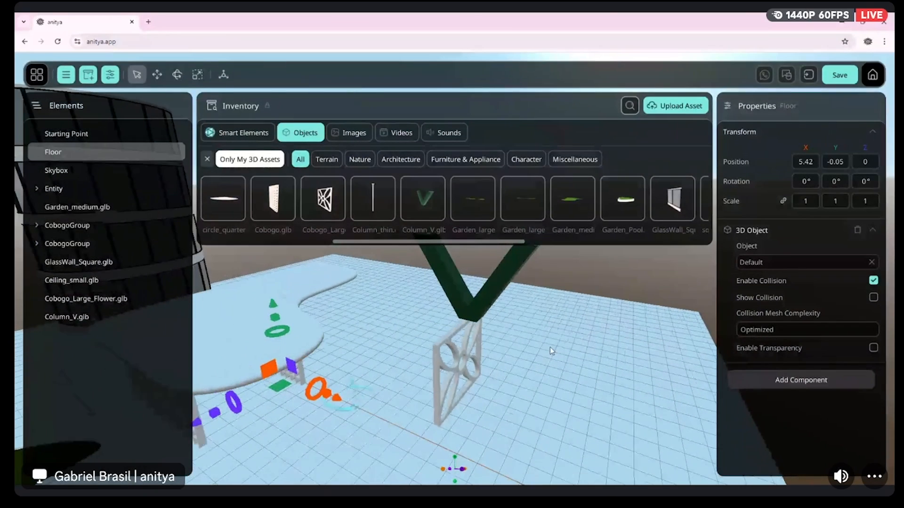
click(495, 279)
click(802, 162)
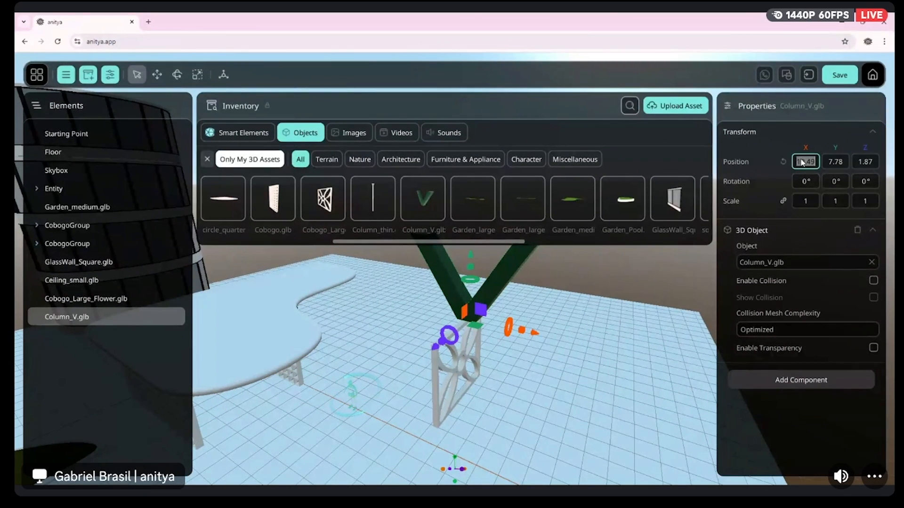
text(0)
click(836, 161)
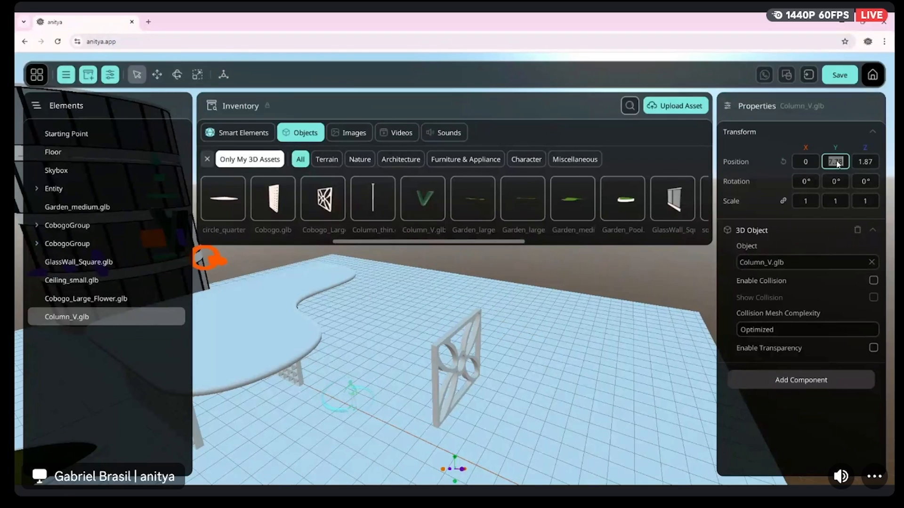
click(865, 163)
text(0)
Move the V column along X to 14.73 and along Z to 6.85, between the flower panel and the garden
right_drag(603, 286, 488, 286)
drag(428, 310, 647, 325)
mouse_move(647, 326)
right_down()
mouse_move(490, 325)
mouse_move(504, 334)
mouse_move(509, 384)
mouse_move(528, 329)
mouse_move(503, 324)
mouse_move(646, 324)
right_up()
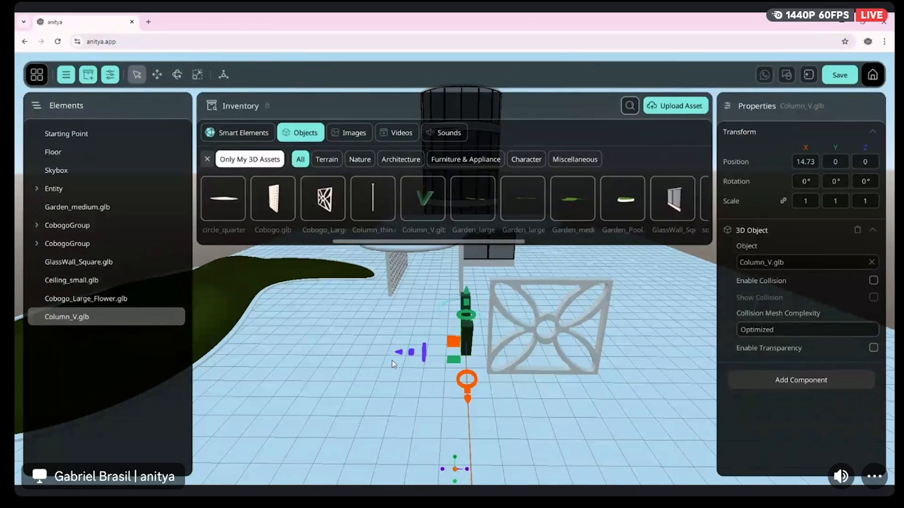
drag(399, 352, 266, 349)
right_drag(424, 348, 292, 346)
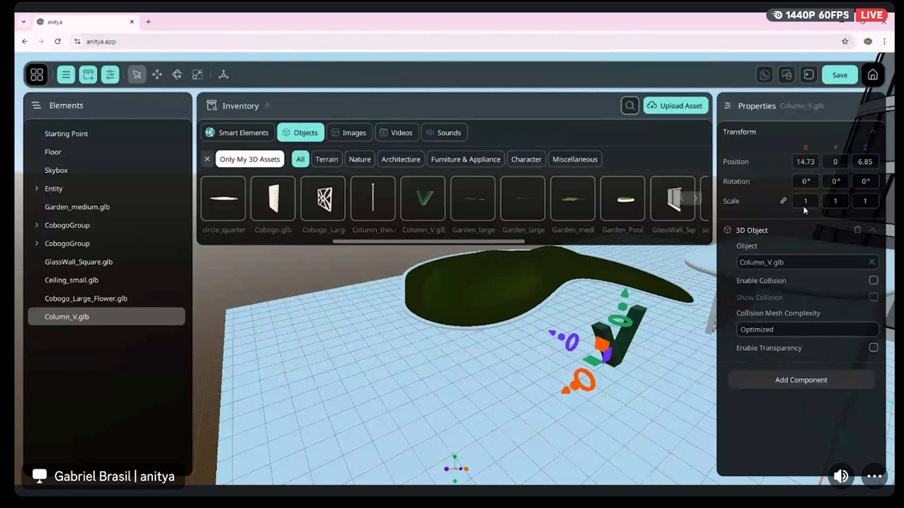
Scale the V column uniformly to 1.14 and move it along X to 22.95
drag(803, 210, 847, 205)
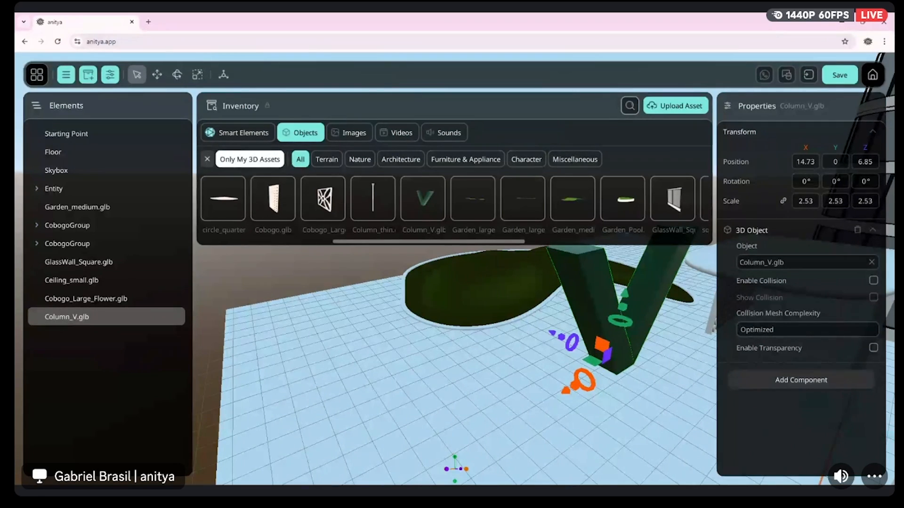
right_drag(452, 358, 570, 355)
key(s)
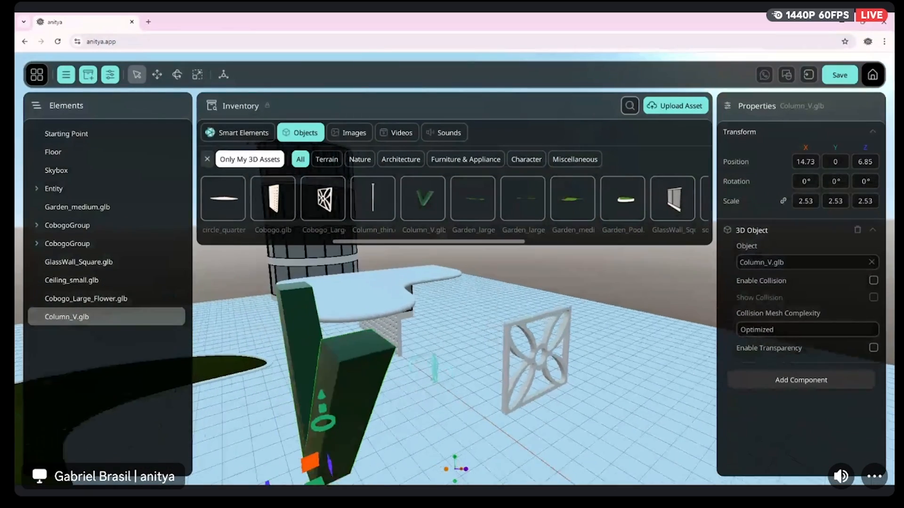
drag(494, 400, 731, 200)
drag(806, 202, 781, 203)
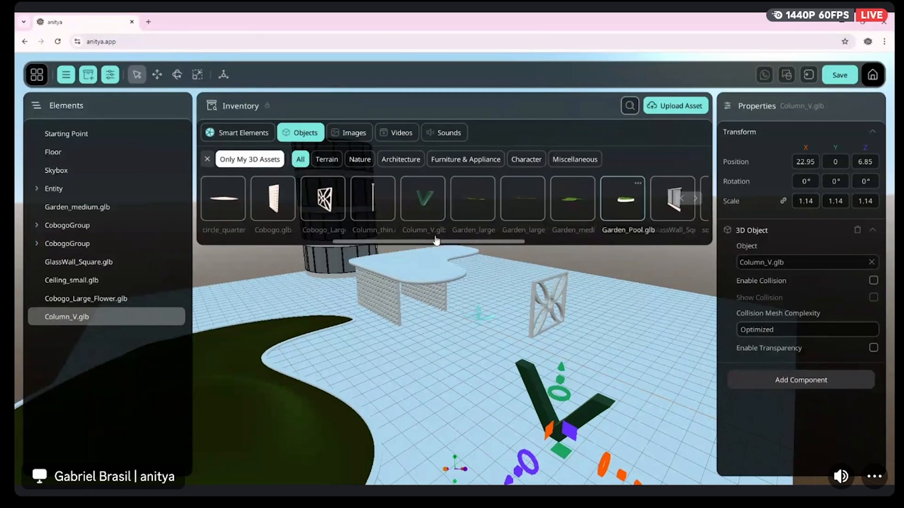
Browse the personal 3D assets and place Ceiling_snake.glb in the scene above the area around the V column
click(695, 200)
click(696, 201)
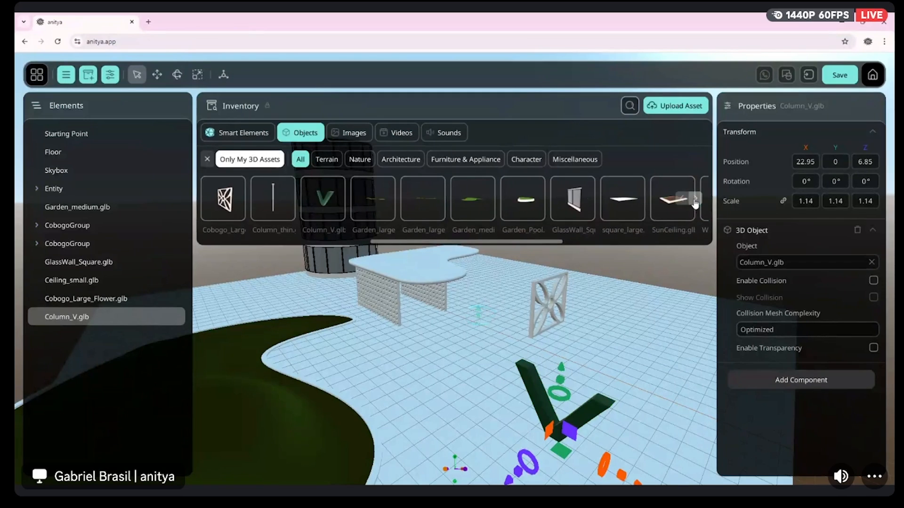
click(695, 201)
click(695, 200)
click(696, 201)
click(695, 200)
click(695, 201)
click(696, 201)
click(696, 201)
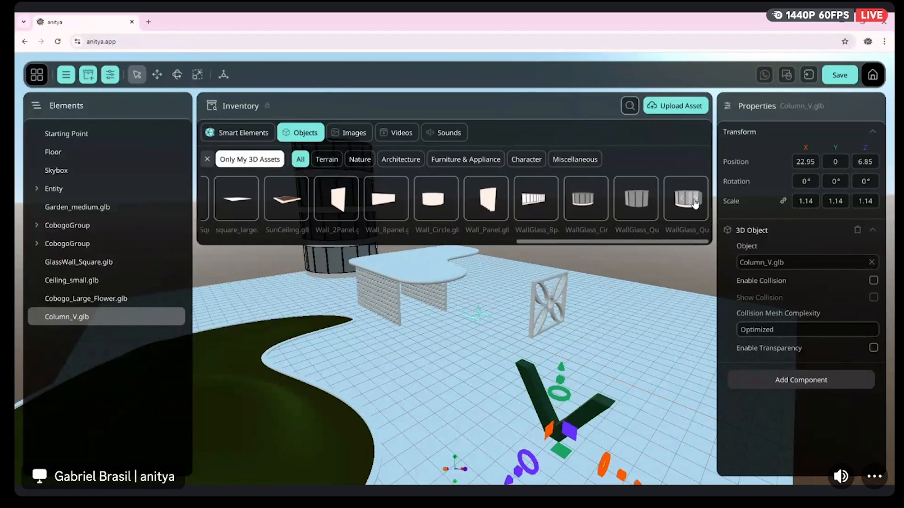
click(685, 200)
click(684, 200)
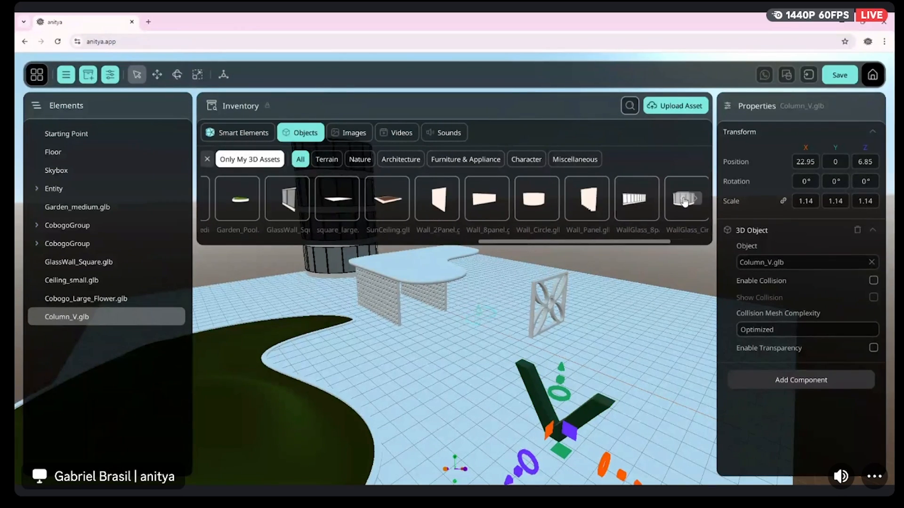
click(684, 200)
click(684, 200)
click(685, 200)
click(685, 201)
click(684, 200)
click(685, 201)
click(685, 200)
click(685, 201)
click(685, 200)
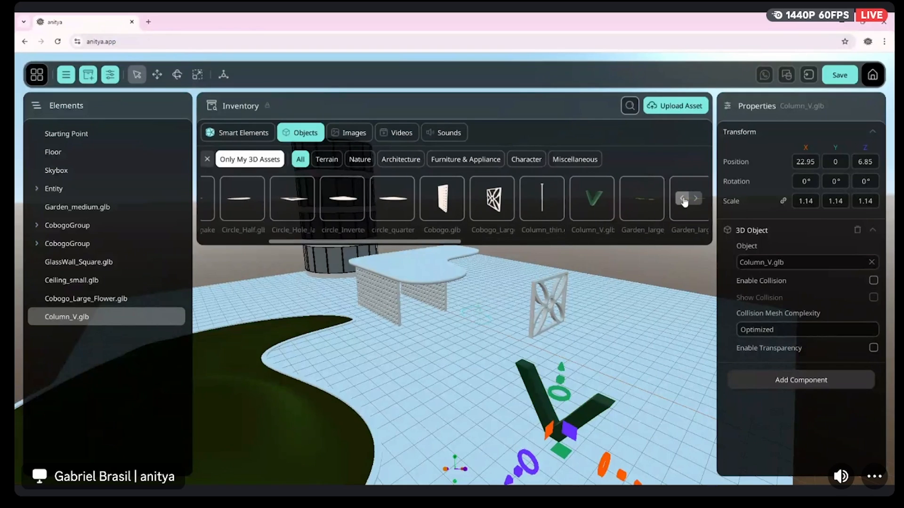
click(685, 201)
click(684, 201)
click(685, 201)
drag(374, 202, 604, 370)
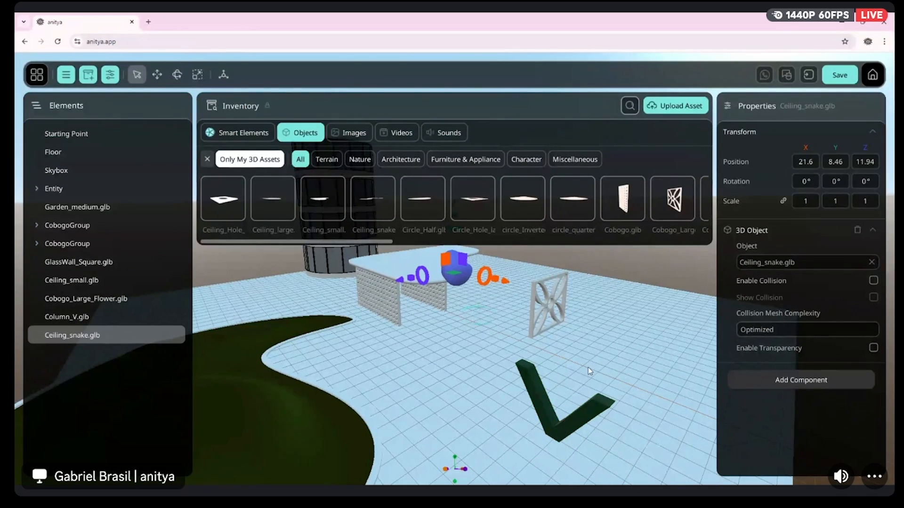
Hide the asset inventory and lower the snake ceiling along Y to 2.74, onto the V column
right_drag(517, 343, 664, 282)
key(s)
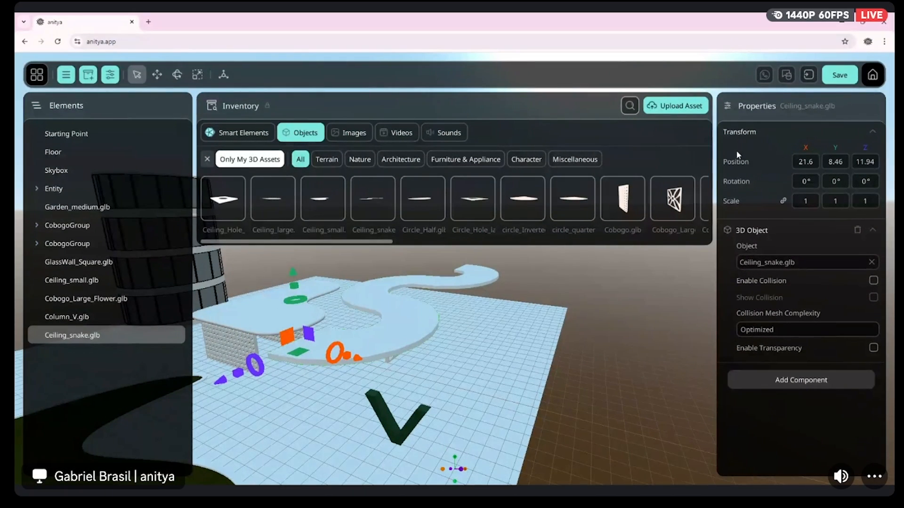
click(88, 75)
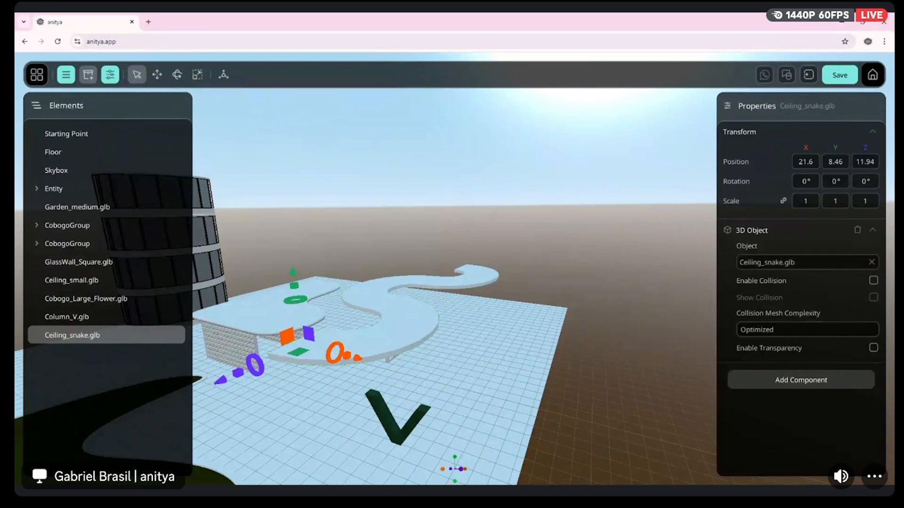
right_drag(426, 330, 385, 302)
drag(362, 294, 392, 405)
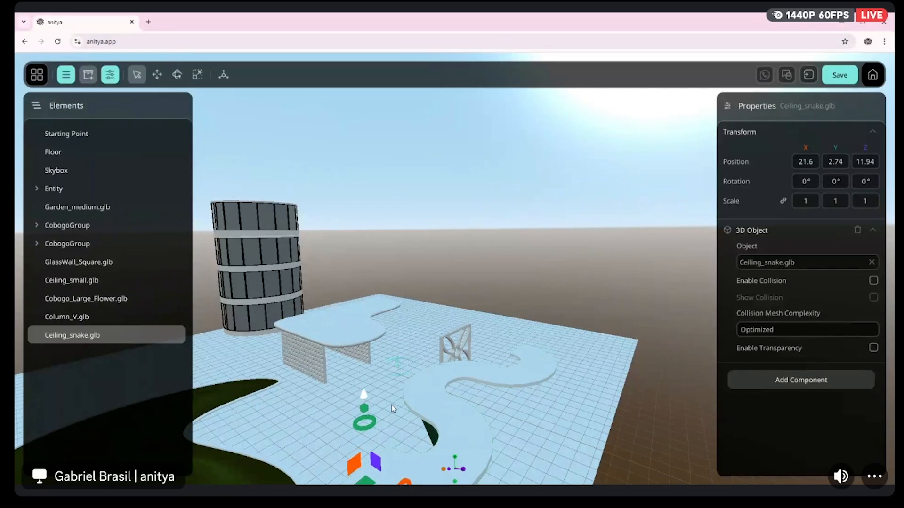
Duplicate the V column and move the copy along Z to about -0.37, beneath the snake ceiling's other curve
right_drag(612, 387, 532, 326)
key(d)
key(w)
key(s)
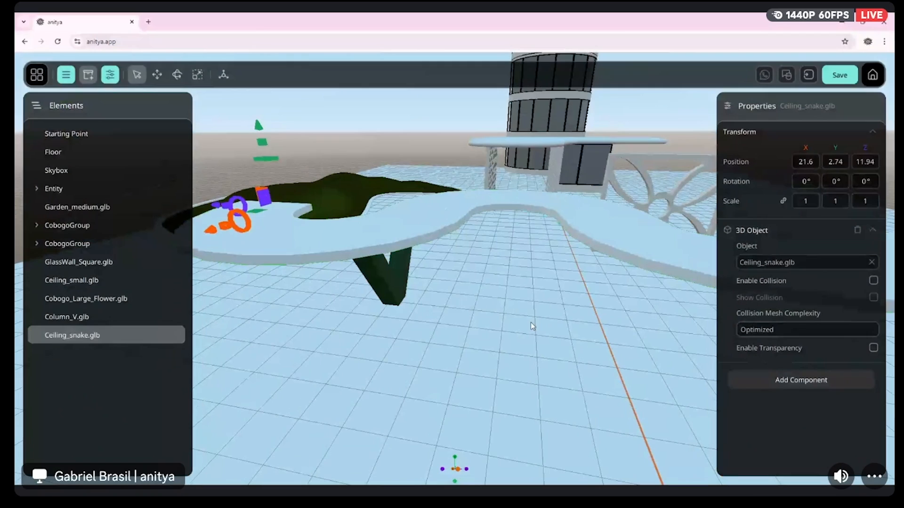
click(394, 296)
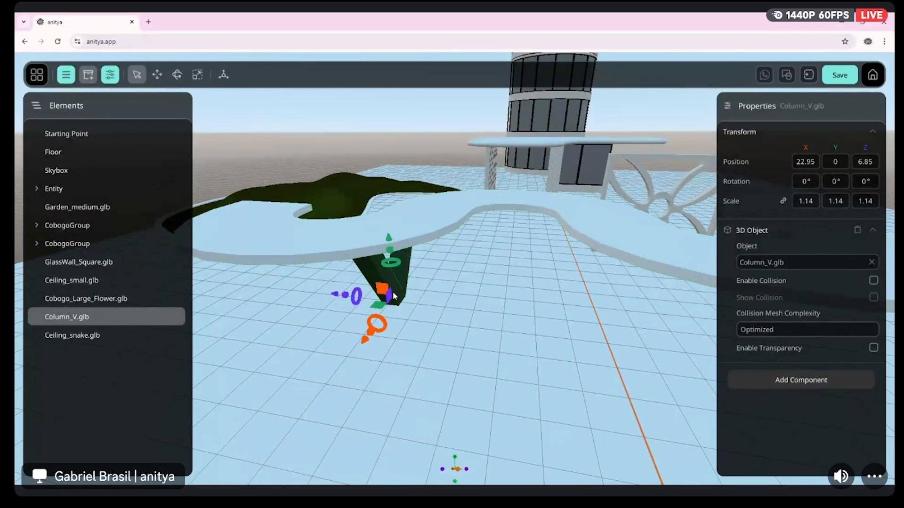
right_click(76, 319)
click(92, 373)
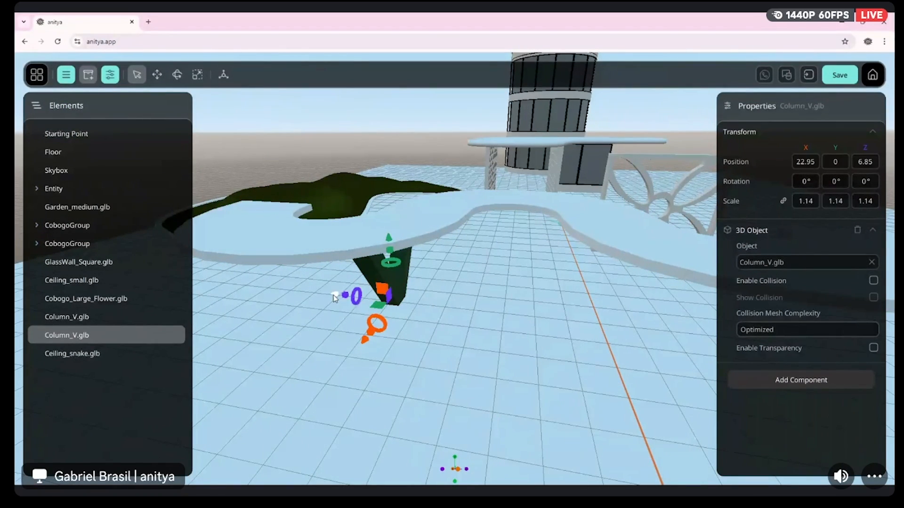
drag(332, 295, 538, 304)
key(d)
right_drag(538, 303, 500, 291)
key(a)
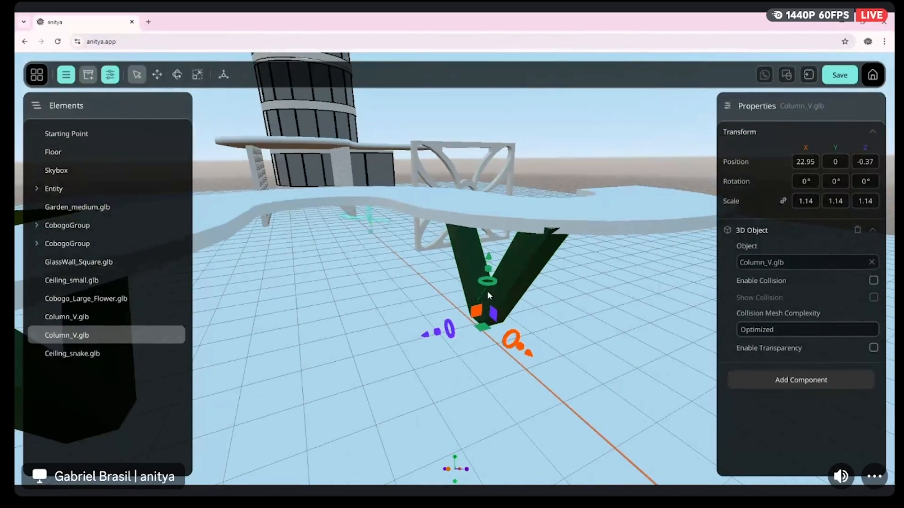
drag(428, 336, 442, 337)
Examine the snake ceiling and its two supporting V columns from several sides
right_drag(442, 337, 531, 369)
key(w)
key(d)
key(s)
key(w)
key(s)
key(w)
click(542, 366)
key(w)
key(d)
key(s)
click(518, 444)
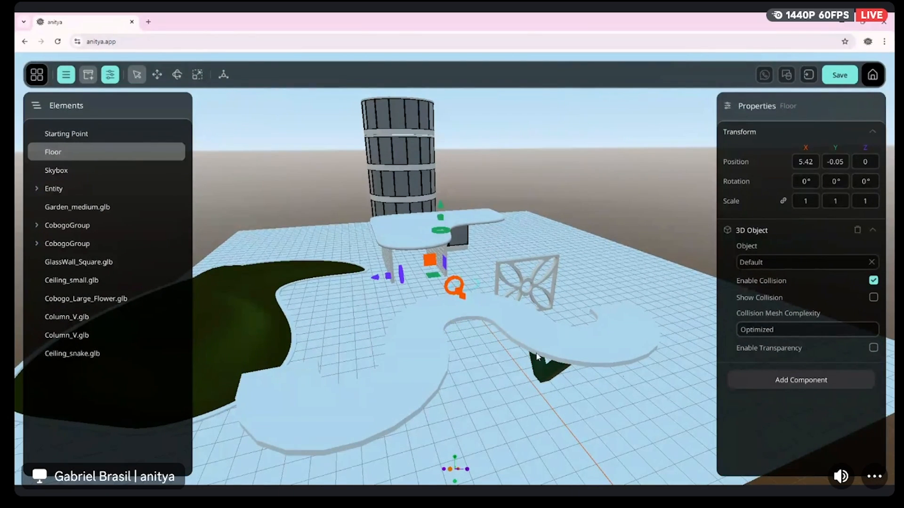
right_drag(640, 376, 615, 387)
key(d)
key(d)
key(s)
right_drag(499, 311, 472, 306)
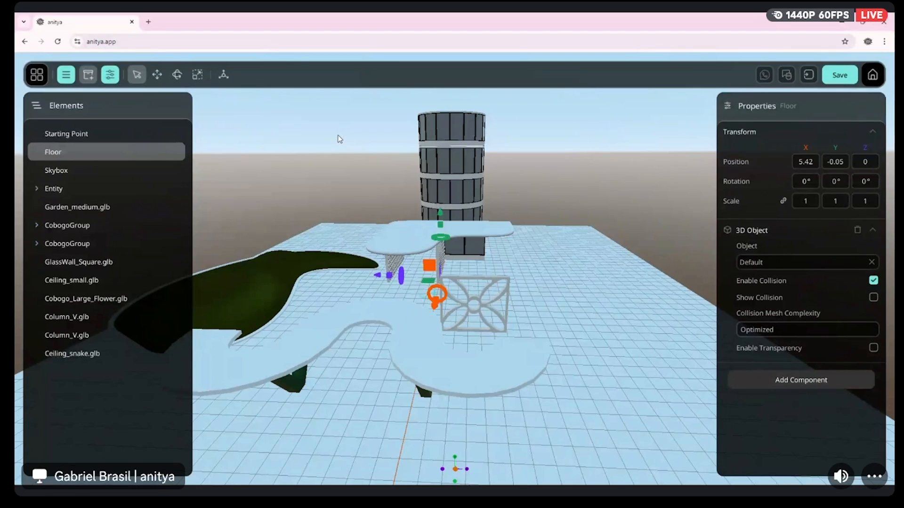
List the terrain objects without the personal-assets filter and place Green Mountain 01 in the scene
click(88, 75)
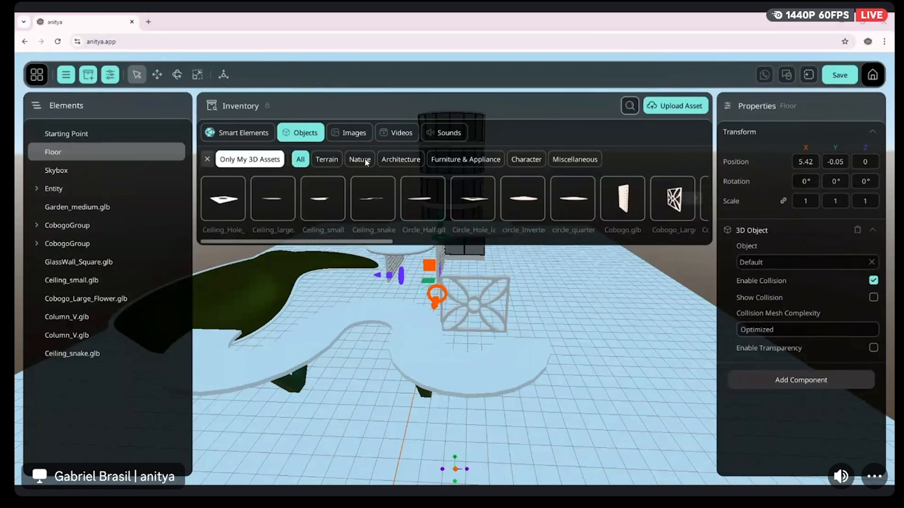
click(327, 160)
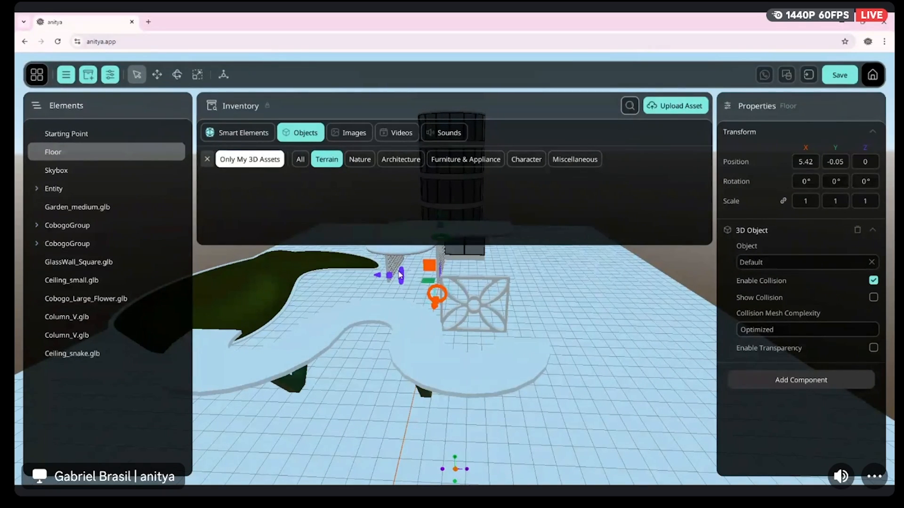
mouse_move(671, 294)
mouse_down()
mouse_move(659, 297)
mouse_move(687, 296)
mouse_move(663, 299)
mouse_up()
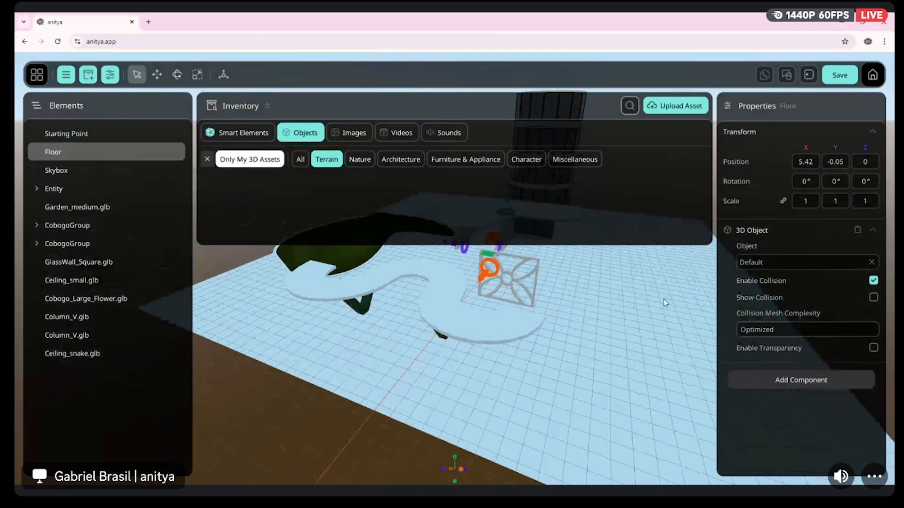
click(207, 160)
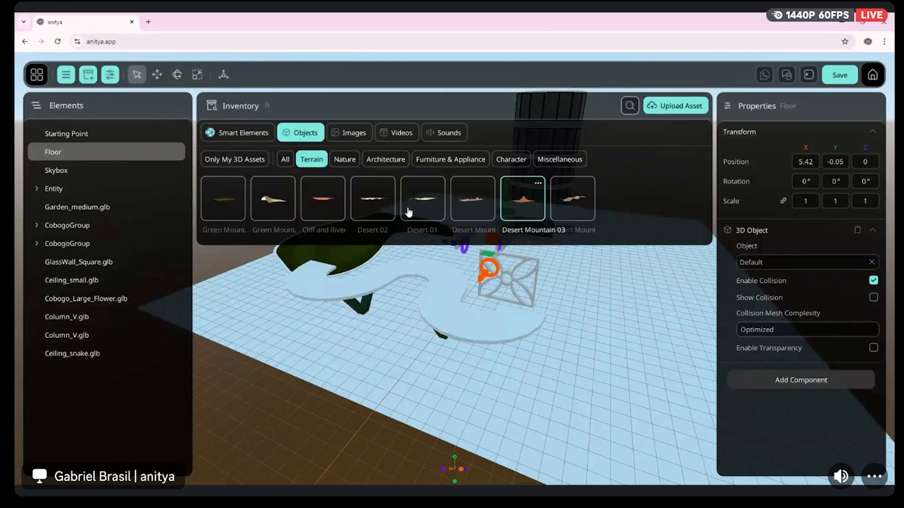
click(218, 207)
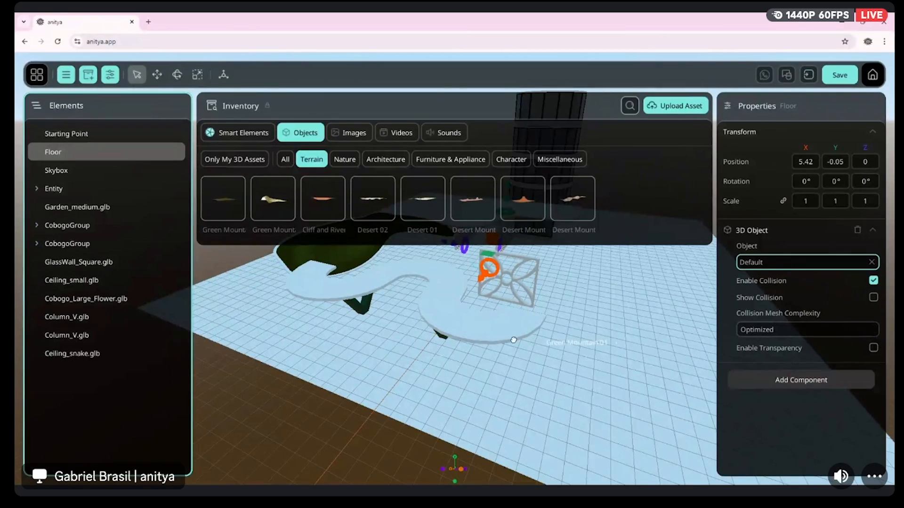
right_drag(452, 330, 520, 293)
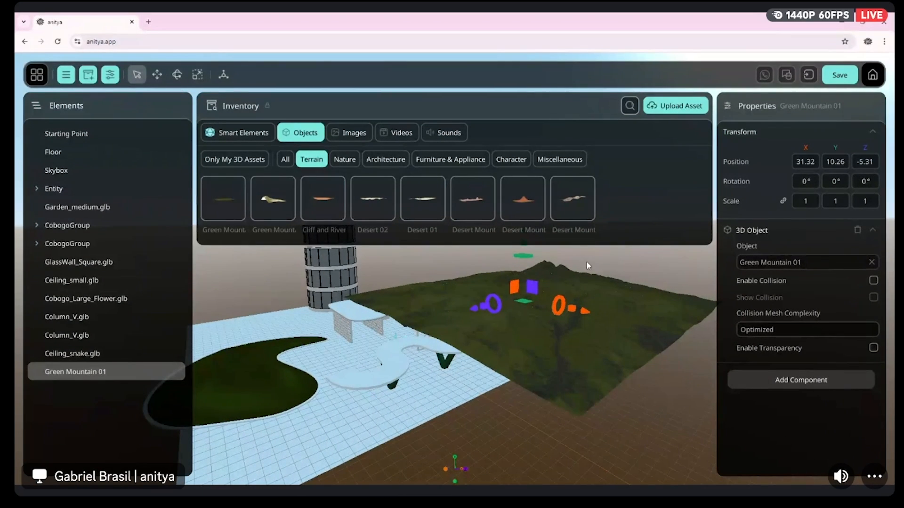
Set the position of Green Mountain 01 to 0 on X, Y and Z
mouse_move(567, 316)
right_down()
mouse_move(649, 311)
mouse_move(636, 309)
mouse_move(630, 360)
mouse_move(626, 325)
mouse_move(622, 346)
mouse_move(561, 327)
right_up()
click(808, 165)
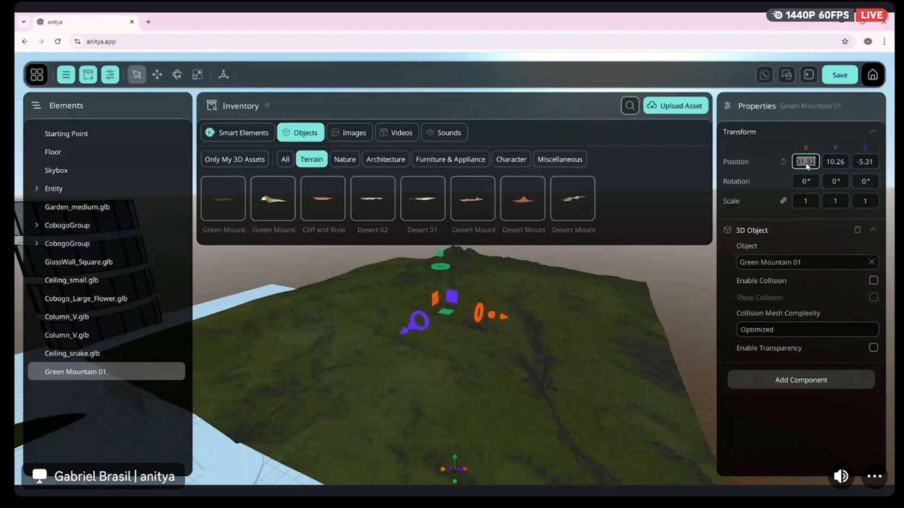
key(Tab)
text(0)
key(Tab)
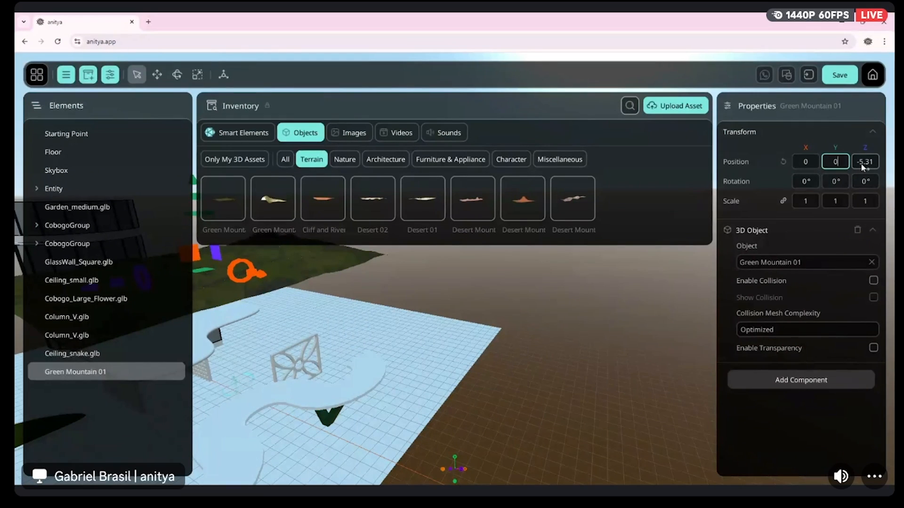
text(0)
click(831, 165)
scroll(462, 298, down, 5)
mouse_move(462, 297)
mouse_down()
mouse_move(405, 308)
mouse_move(471, 310)
mouse_move(457, 308)
mouse_up()
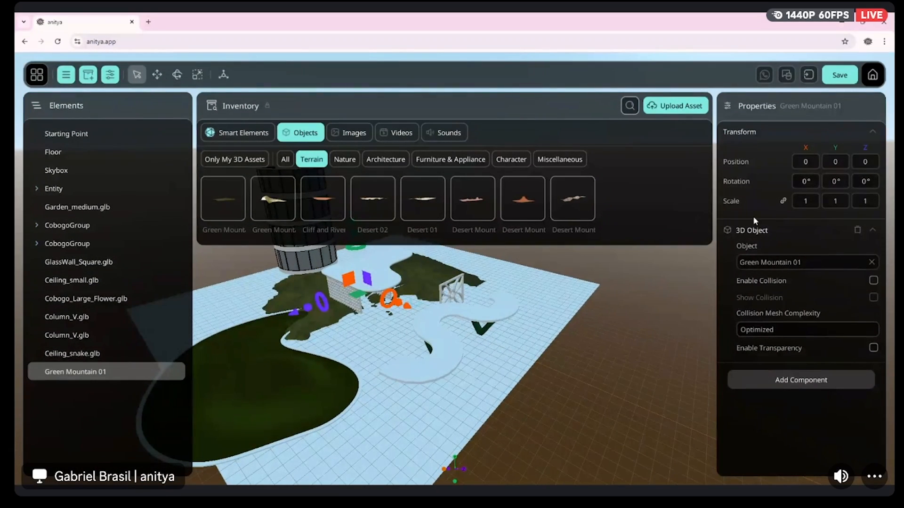
Scale the Green Mountain 01 terrain uniformly up to 50, trying 2.5 and 10 first
drag(800, 200, 842, 200)
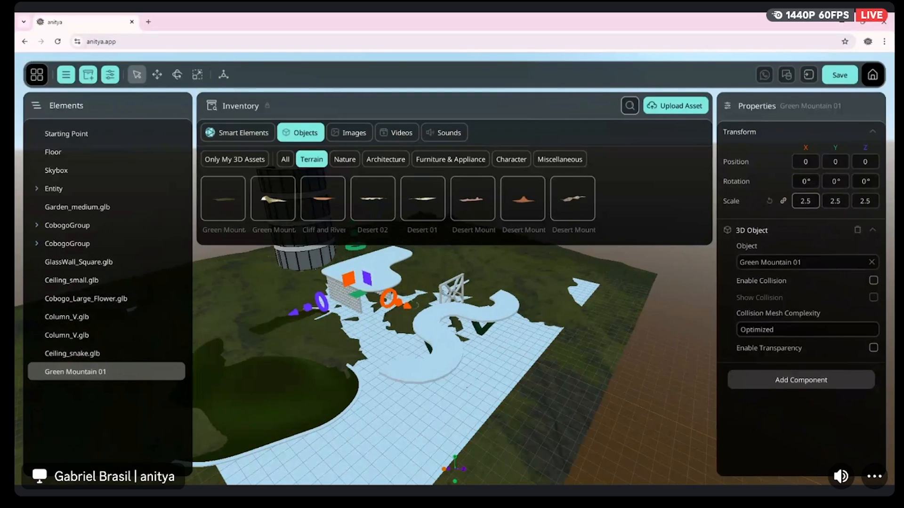
click(806, 203)
text(10)
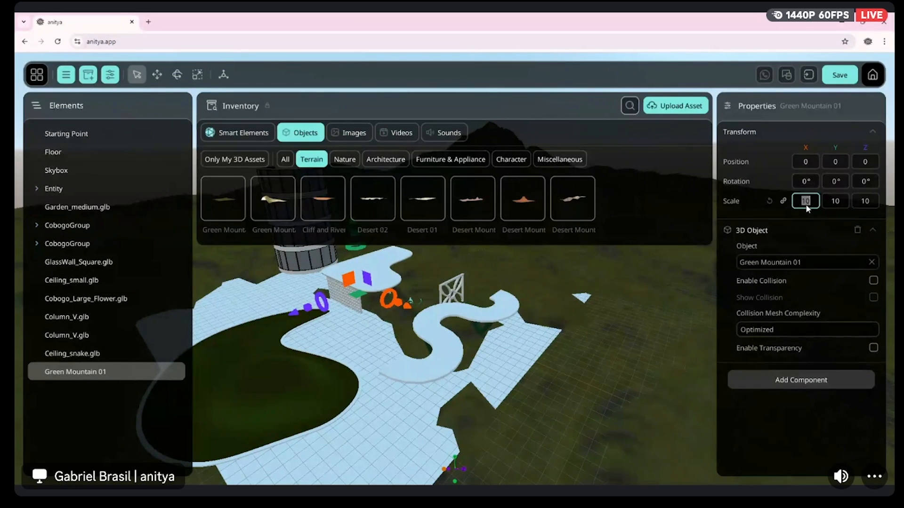
key(Return)
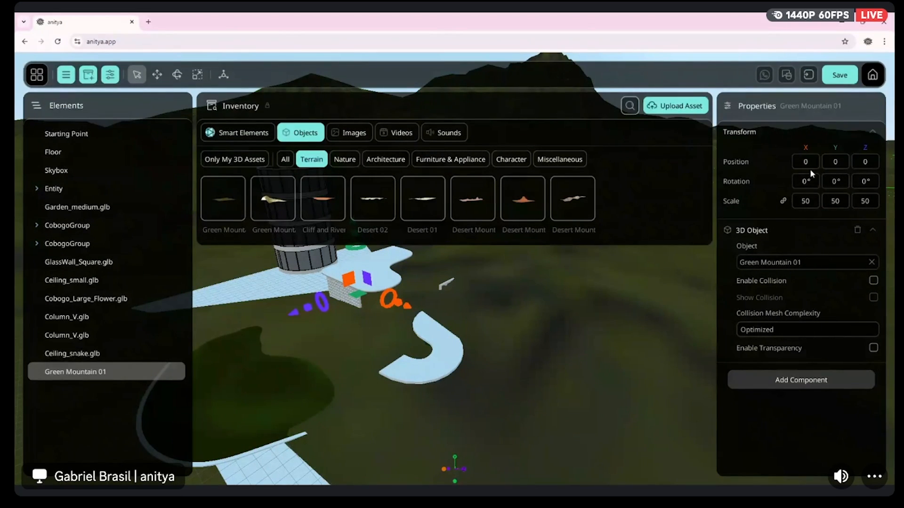
Lower the mountain terrain along Y to -2.95 and move it along Z to -53.33
key(s)
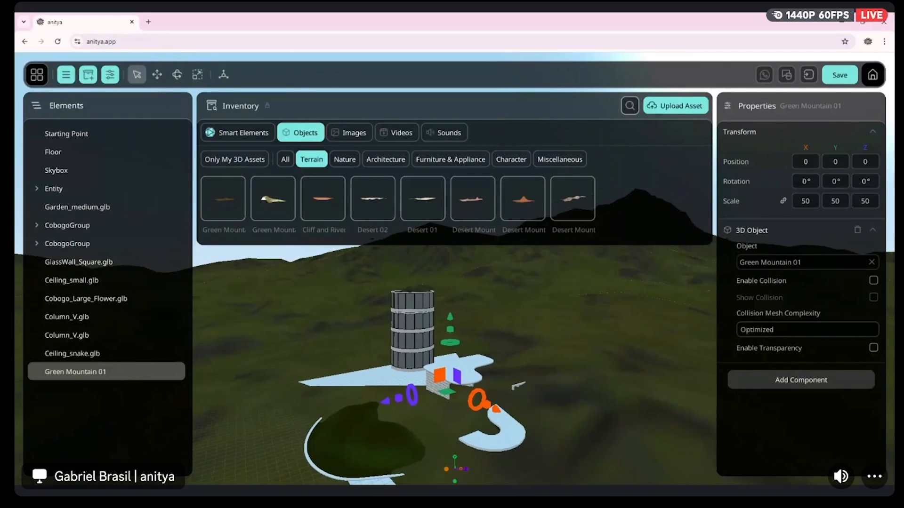
right_drag(517, 308, 520, 313)
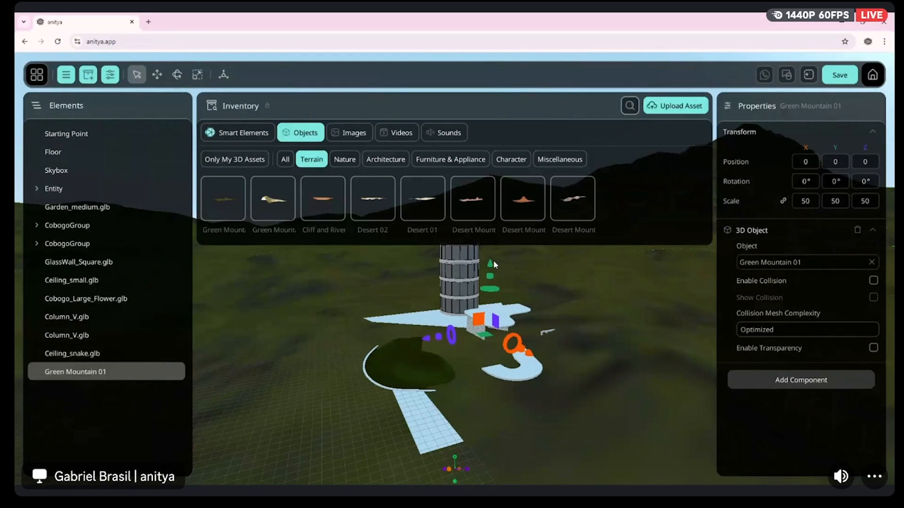
drag(489, 264, 494, 284)
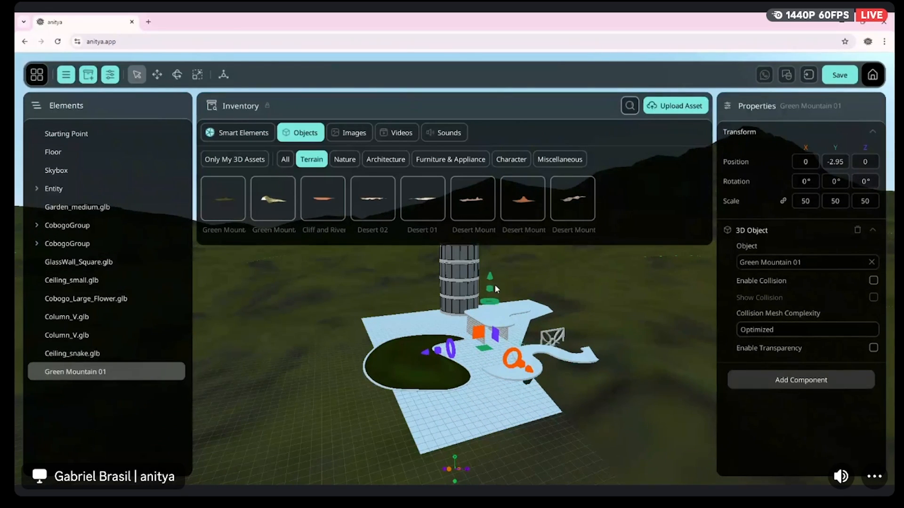
drag(423, 356, 609, 276)
right_drag(518, 330, 717, 237)
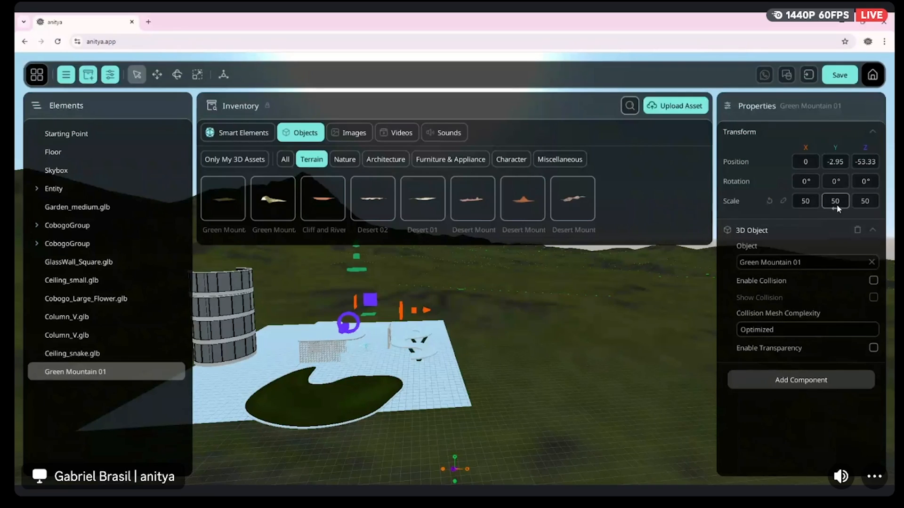
Flatten the mountain terrain by setting only its Y scale to 10, with the axes unlinked
drag(835, 206, 753, 205)
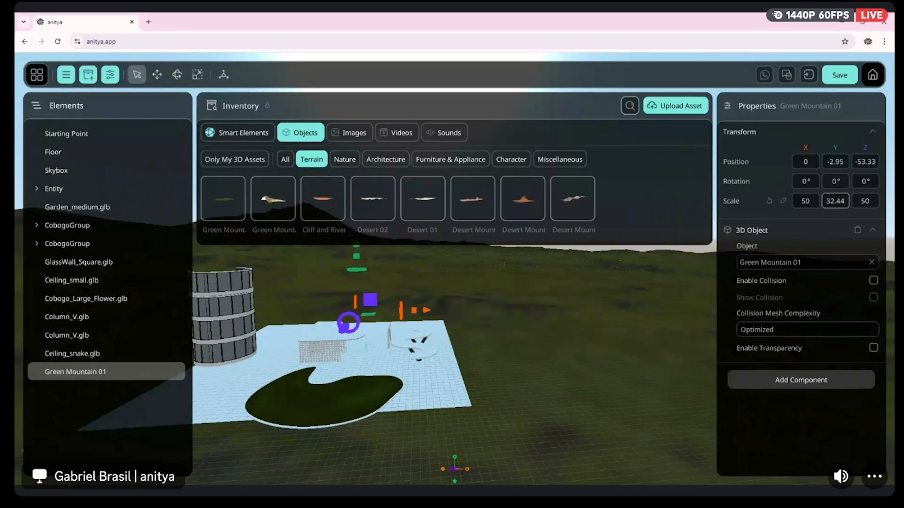
click(832, 202)
text(10)
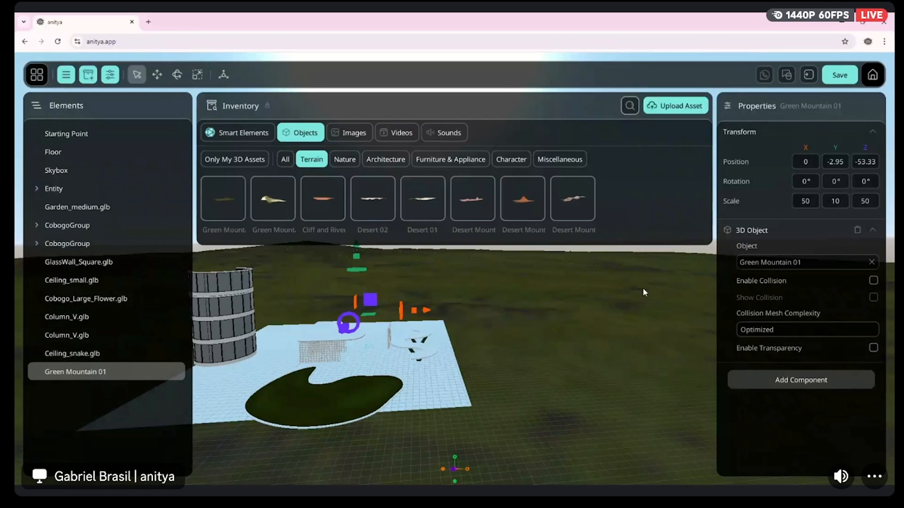
Raise the flattened mountain terrain along Y to 0.98 so it covers more of the floor
drag(521, 352, 559, 351)
key(w)
key(d)
mouse_move(471, 250)
mouse_down()
mouse_move(471, 231)
mouse_move(477, 238)
mouse_up()
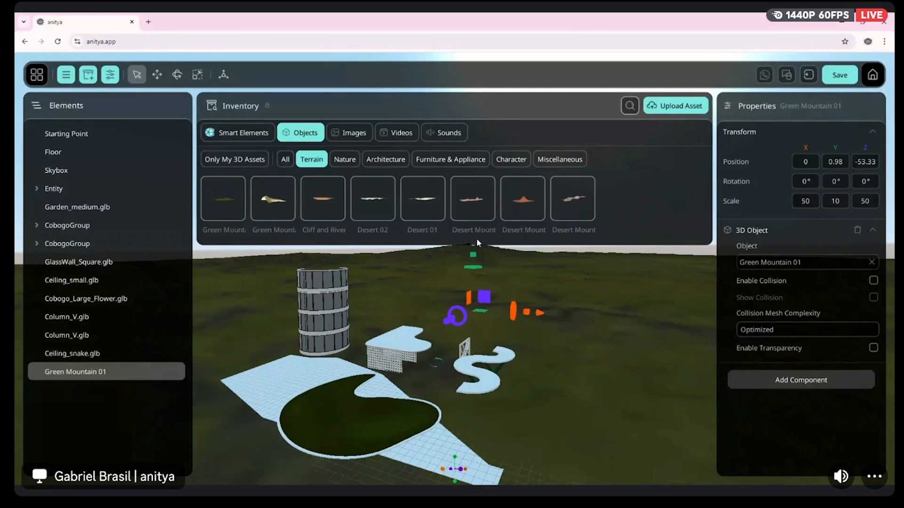
Select the floor and lower it in small steps to a Y position of -0.1
right_drag(471, 255, 445, 377)
key(w)
key(s)
key(s)
click(405, 397)
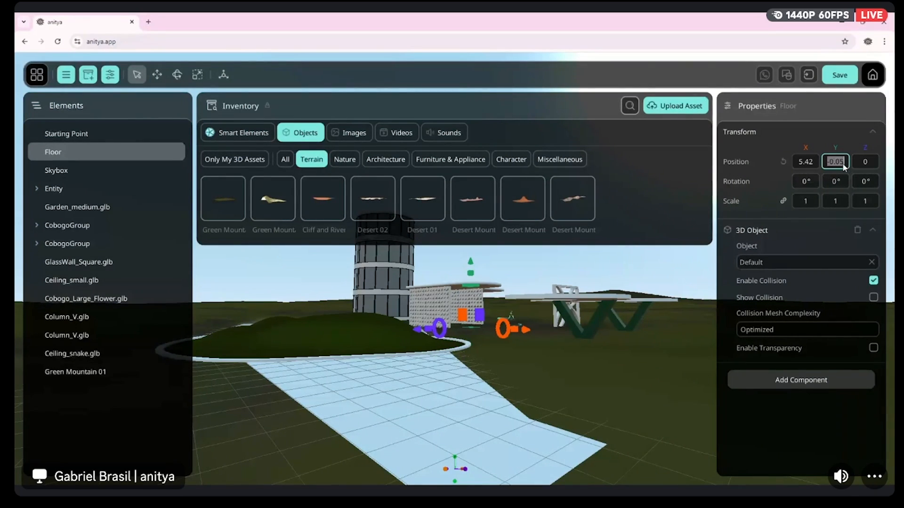
key(BackSpace)
text(7)
key(Return)
click(841, 163)
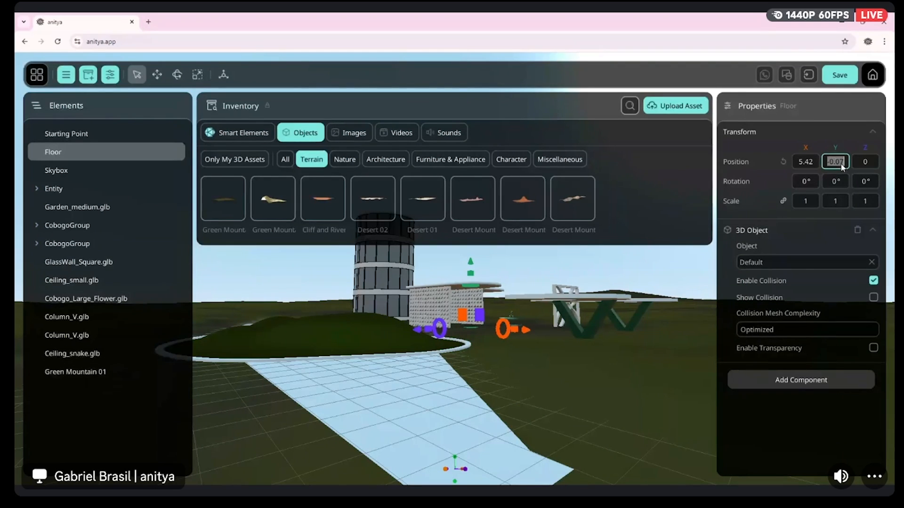
text(-0.09)
key(Return)
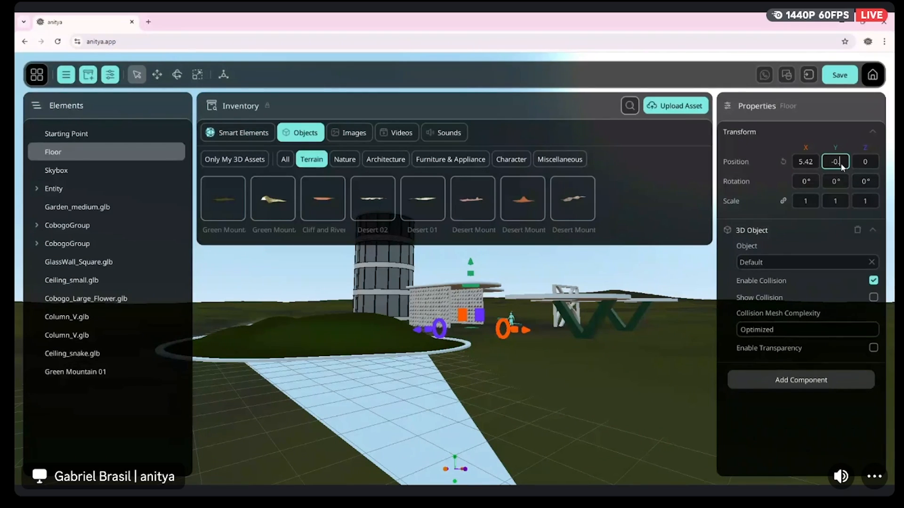
text(1)
key(Return)
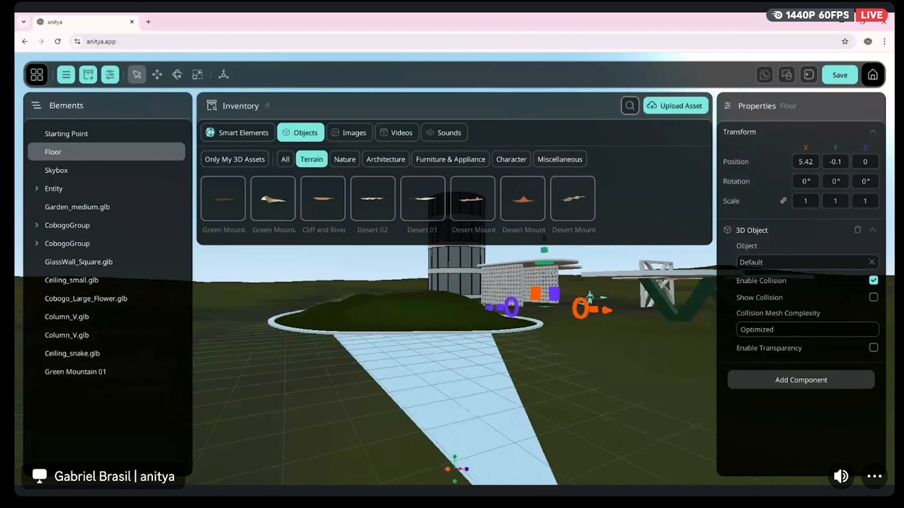
Show the inventory's smart elements and look over the scene with its new terrain
key(w)
mouse_move(524, 335)
right_down()
mouse_move(574, 334)
mouse_move(524, 334)
right_up()
key(a)
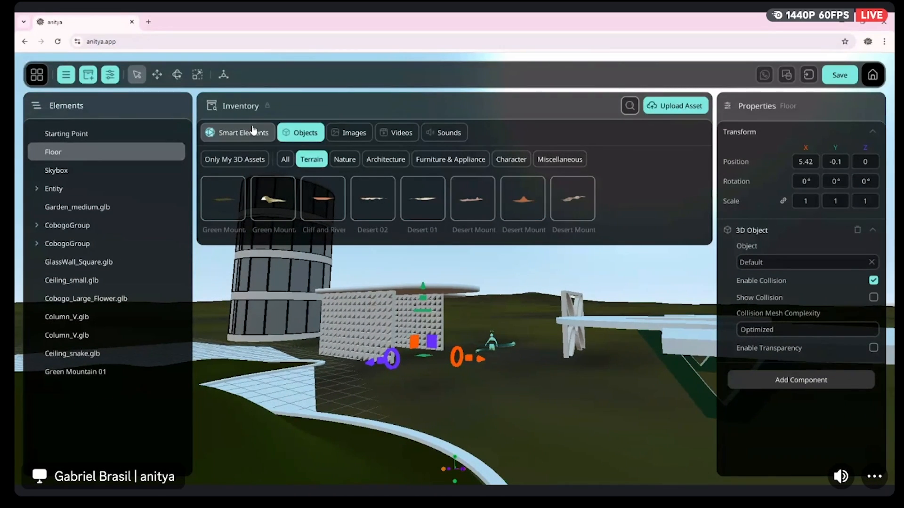
click(253, 132)
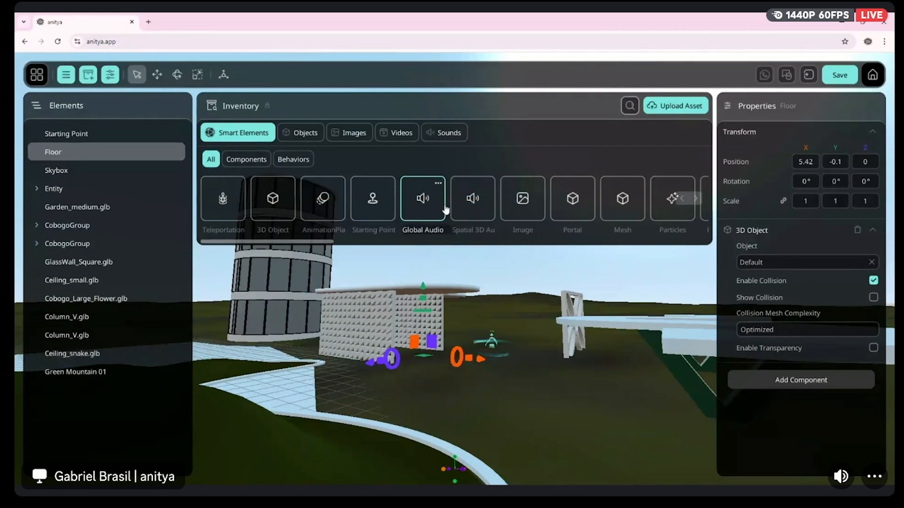
right_drag(452, 311, 485, 353)
key(s)
right_drag(400, 391, 417, 328)
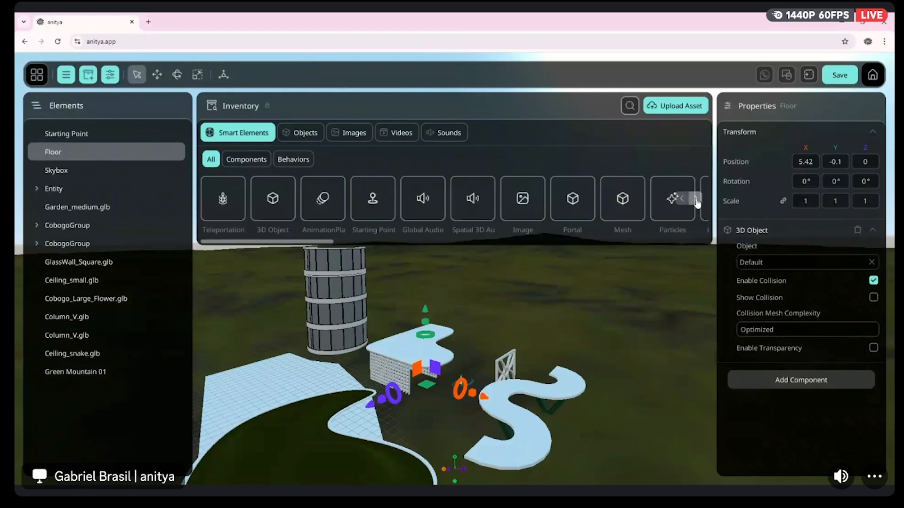
Add a Directional Light (Sun) component to the scene at about X 28, Y 18, Z 23, above the buildings
click(248, 160)
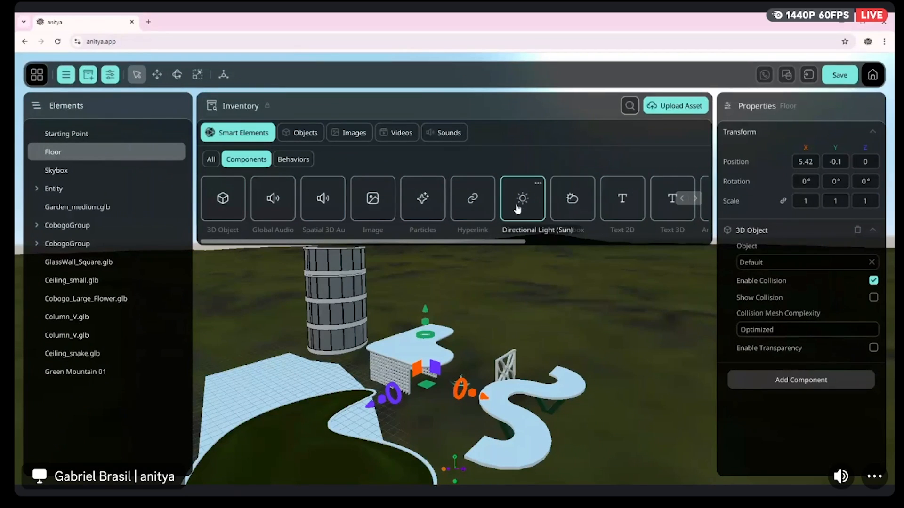
drag(532, 207, 505, 325)
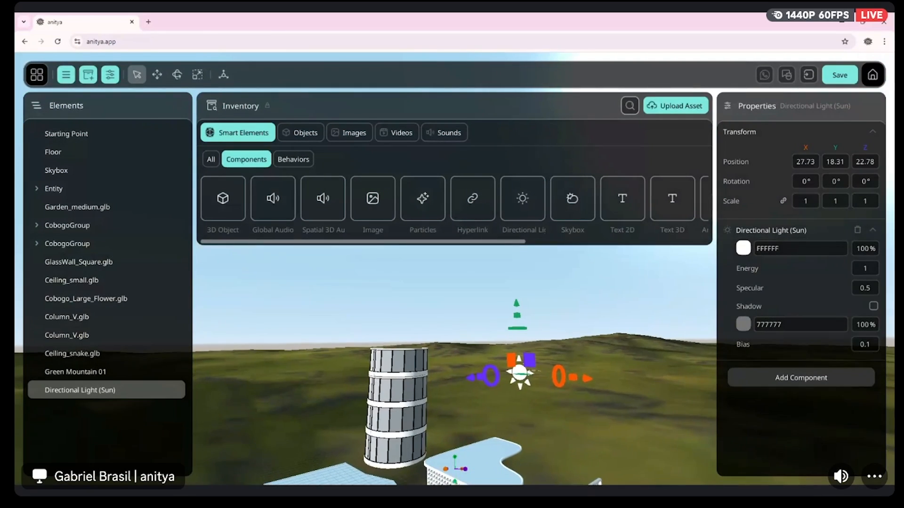
right_drag(505, 325, 459, 346)
right_drag(546, 331, 532, 328)
key(a)
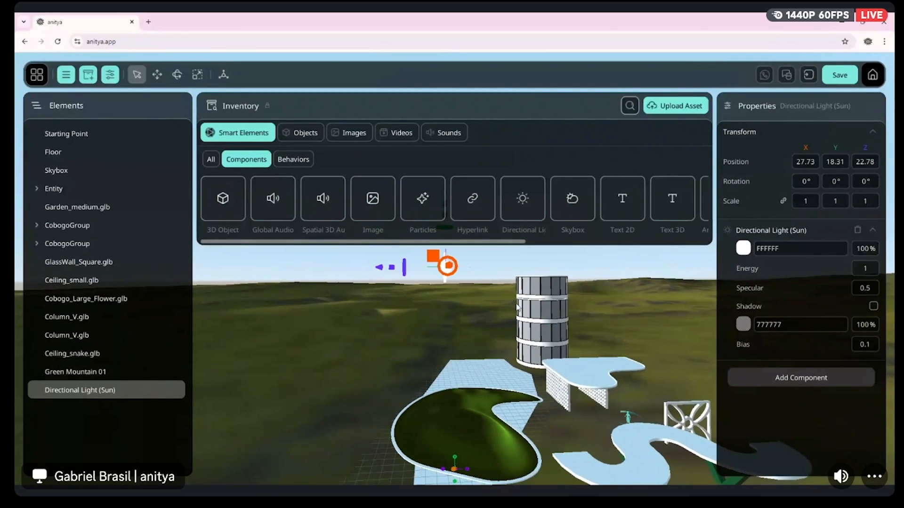
key(a)
mouse_move(461, 349)
right_down()
mouse_move(528, 358)
mouse_move(464, 356)
right_up()
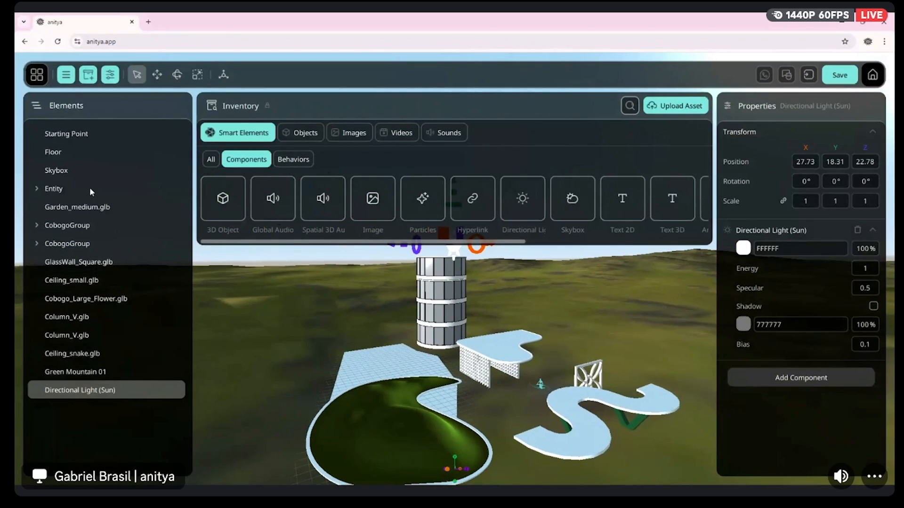
Lower the floor to a Y position of -0.6 so it sits beneath the terrain
click(46, 152)
right_drag(462, 349, 523, 388)
key(w)
key(a)
mouse_move(363, 323)
right_down()
mouse_move(414, 314)
mouse_move(363, 324)
right_up()
key(a)
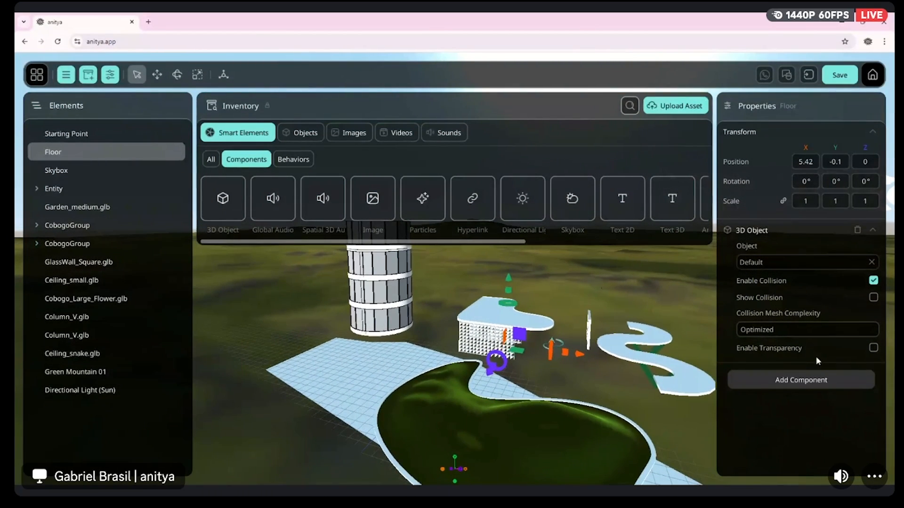
click(874, 348)
drag(513, 276, 527, 282)
mouse_move(526, 281)
mouse_down()
mouse_move(520, 275)
mouse_move(535, 281)
mouse_up()
mouse_move(539, 353)
right_down()
mouse_move(640, 351)
mouse_move(556, 359)
right_up()
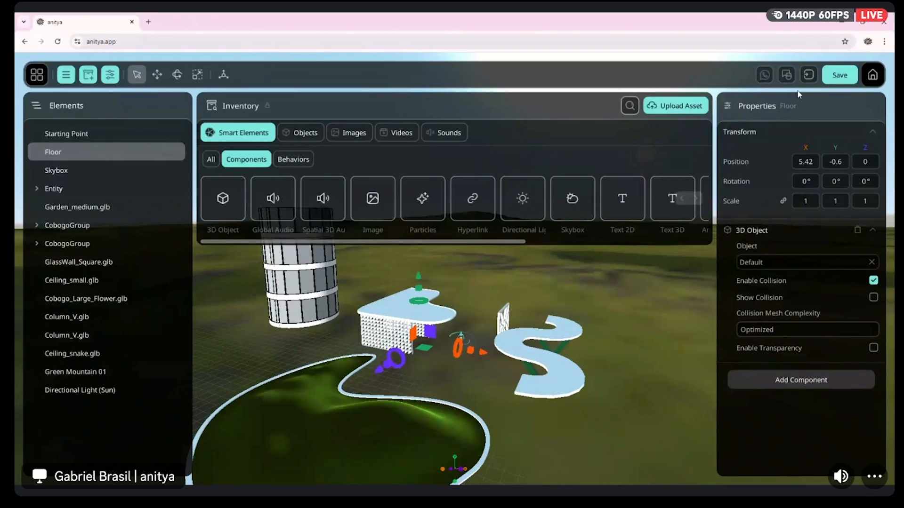
Save the project and jump into the scene to test it as an avatar
click(812, 77)
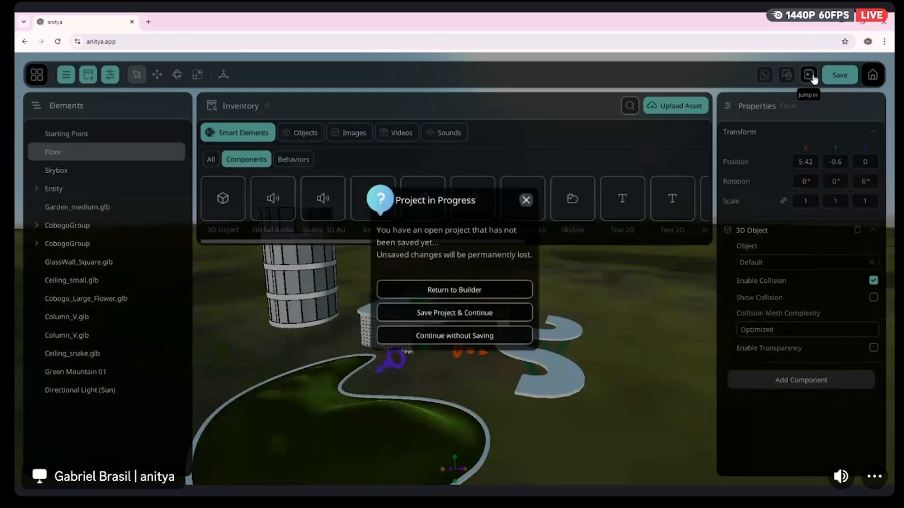
click(522, 309)
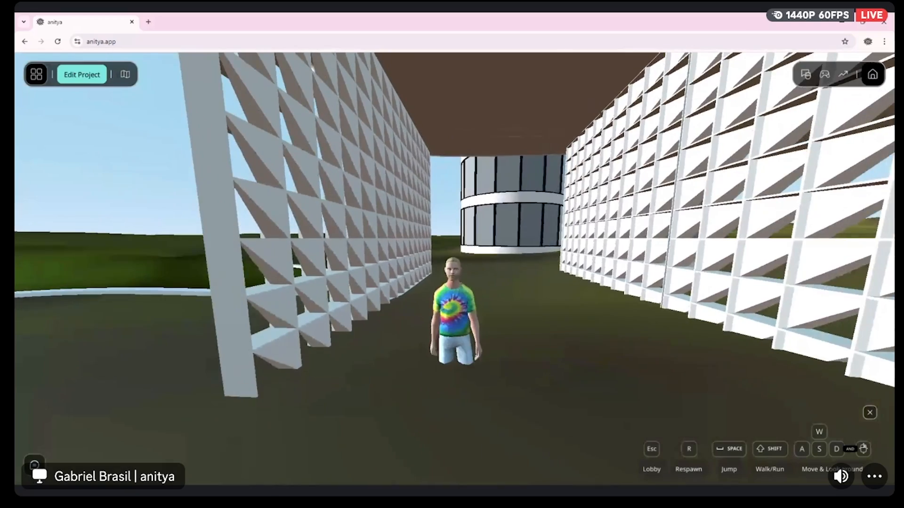
key(w)
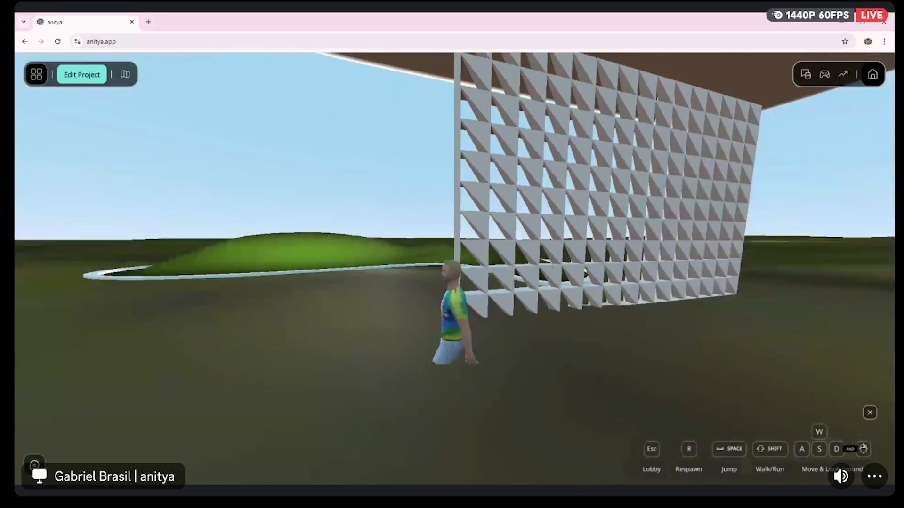
Walk the avatar past the cobogo walls, the flower panel and the V columns to examine the ground level
key(w)
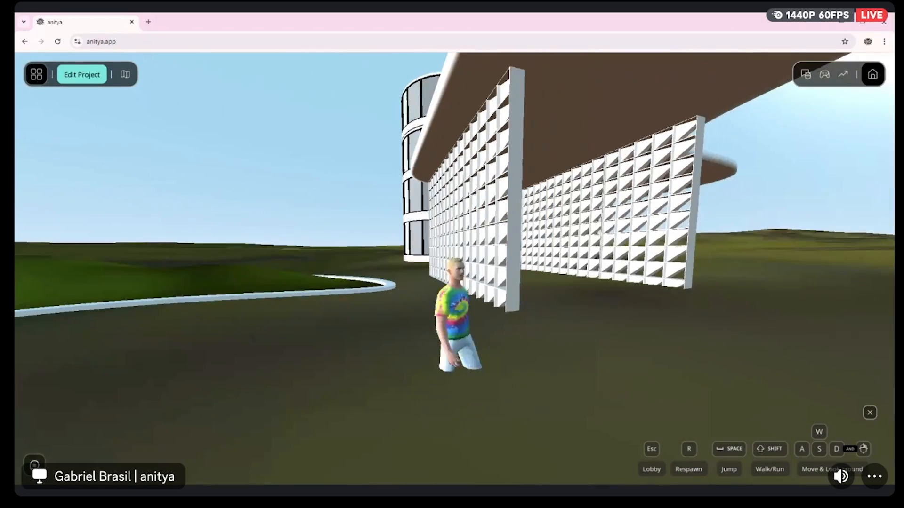
key(w)
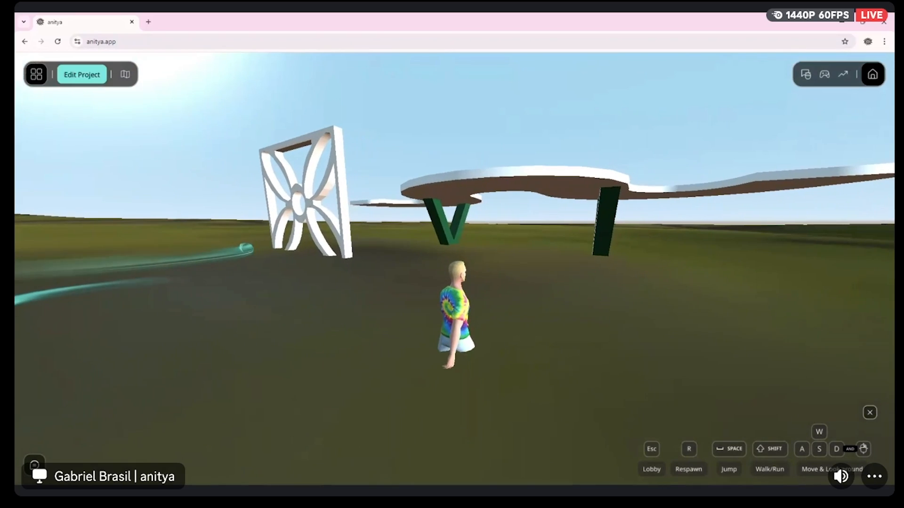
key(w)
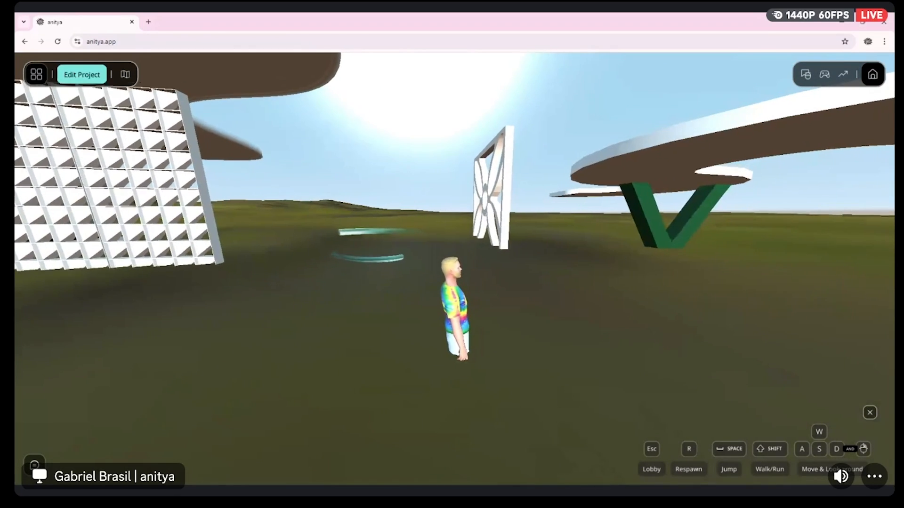
key(w)
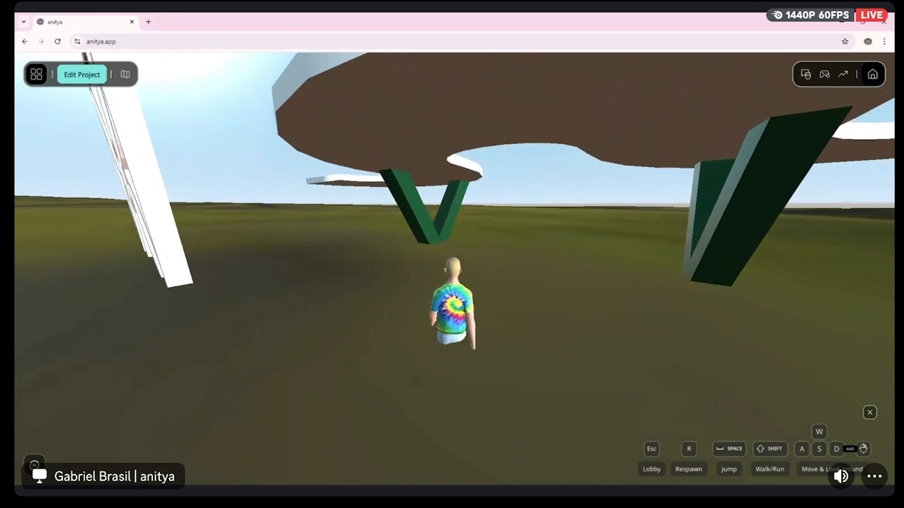
key(w)
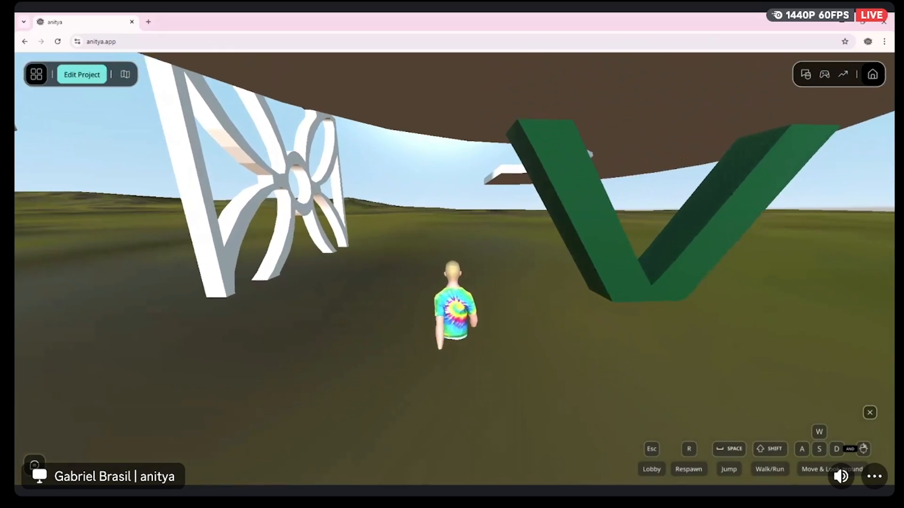
key(s)
key(d)
key(d)
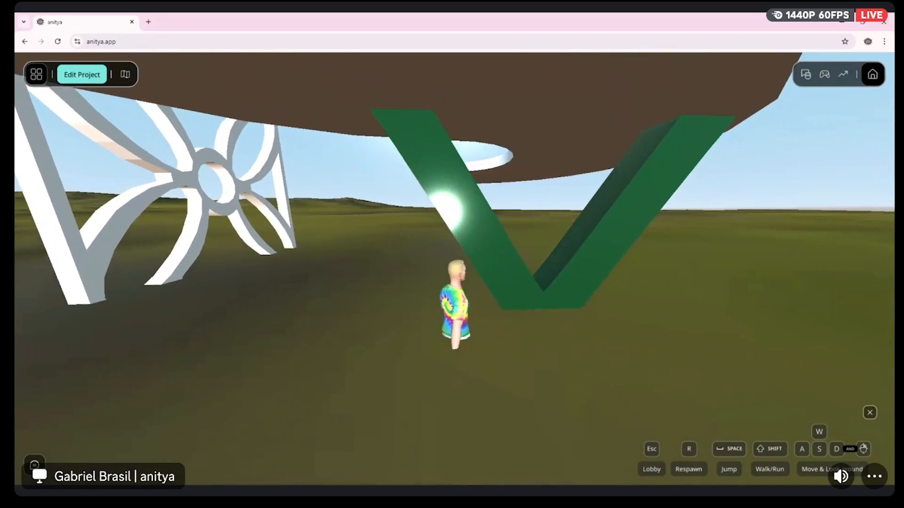
key(w)
Explore the scene in first person, from under the snake ceiling to between the cobogo walls and the glass tower
key(w)
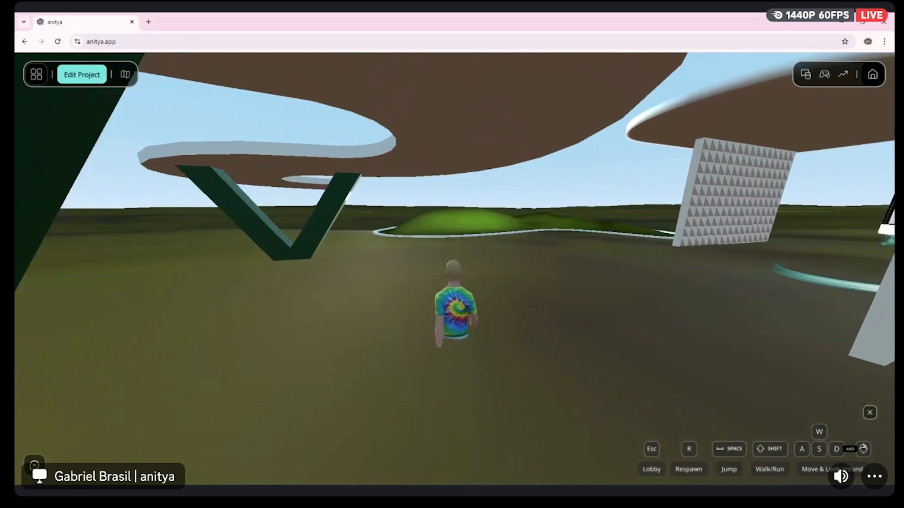
scroll(455, 268, up, 5)
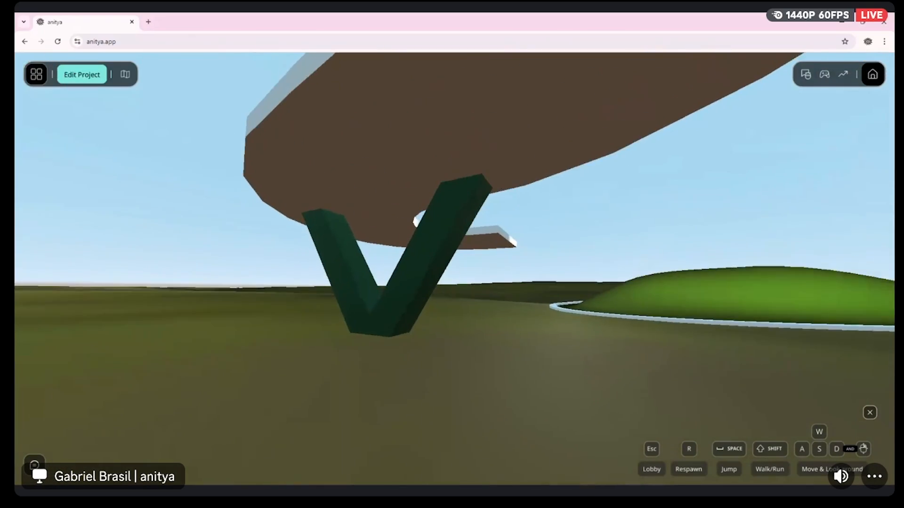
key(w)
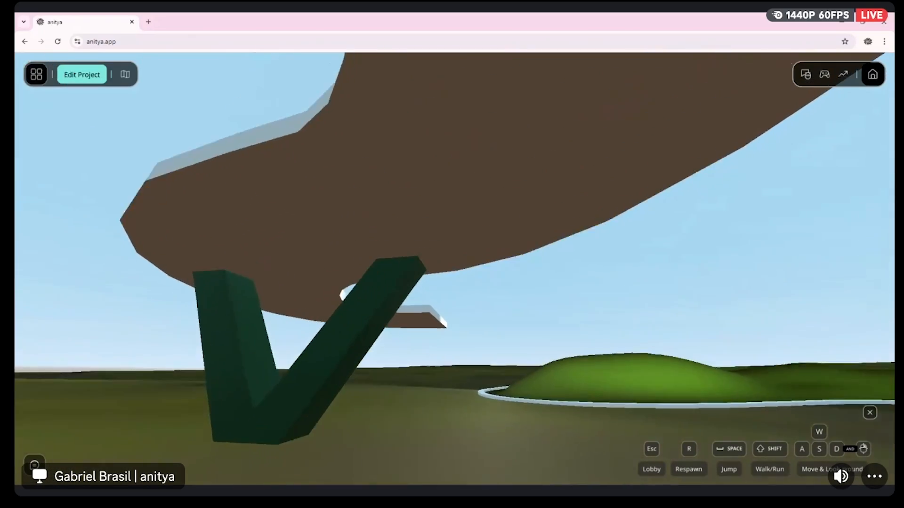
key(w)
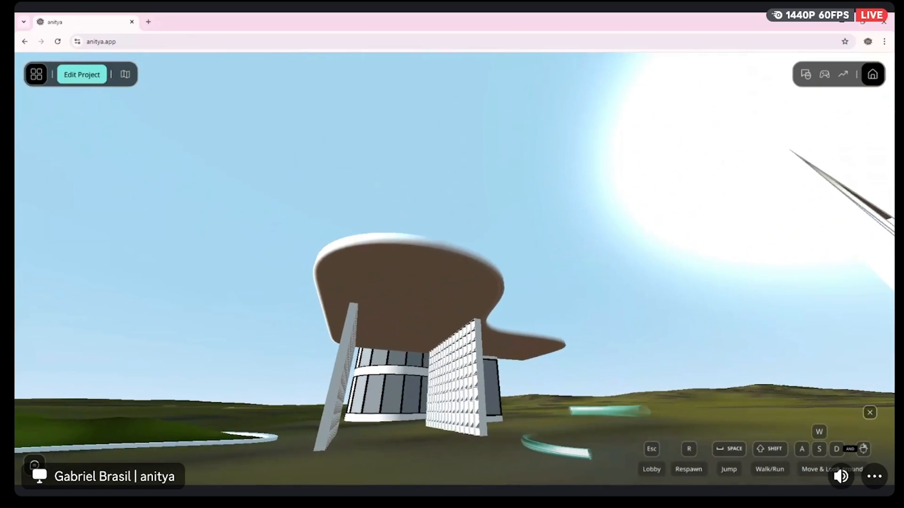
key(w)
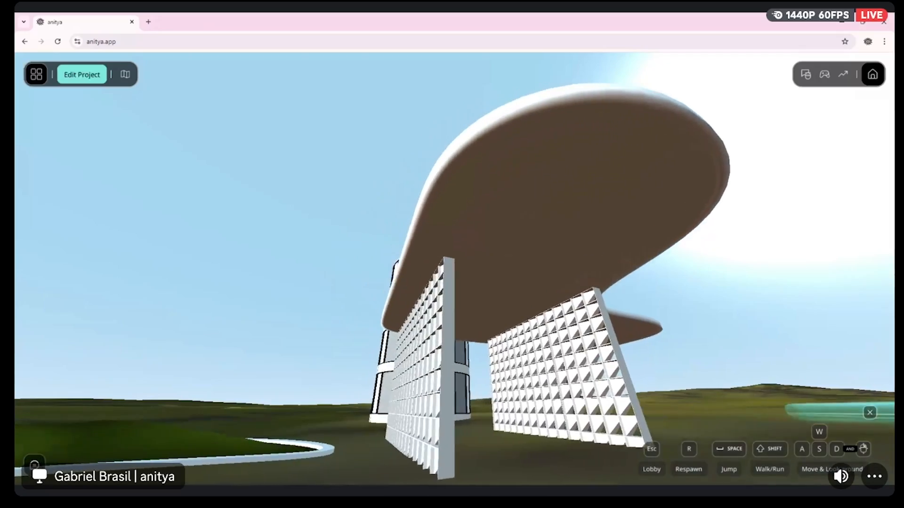
key(w)
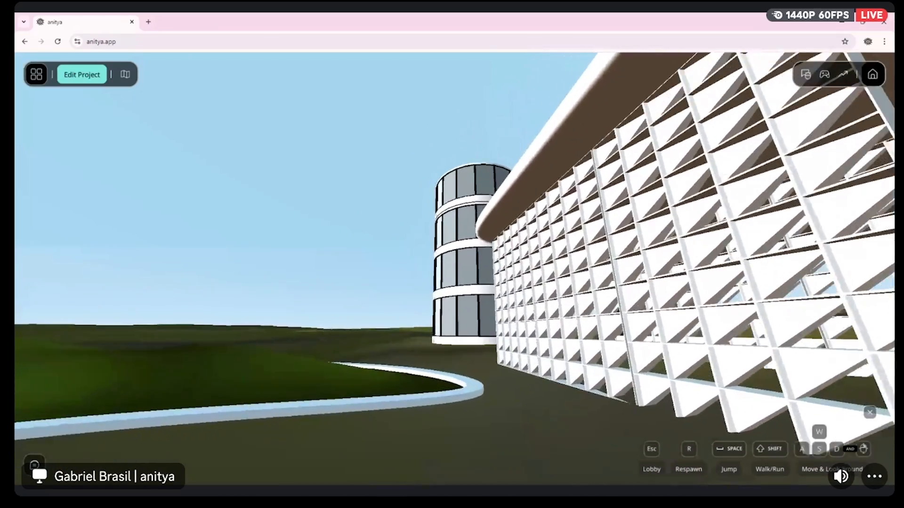
key(w)
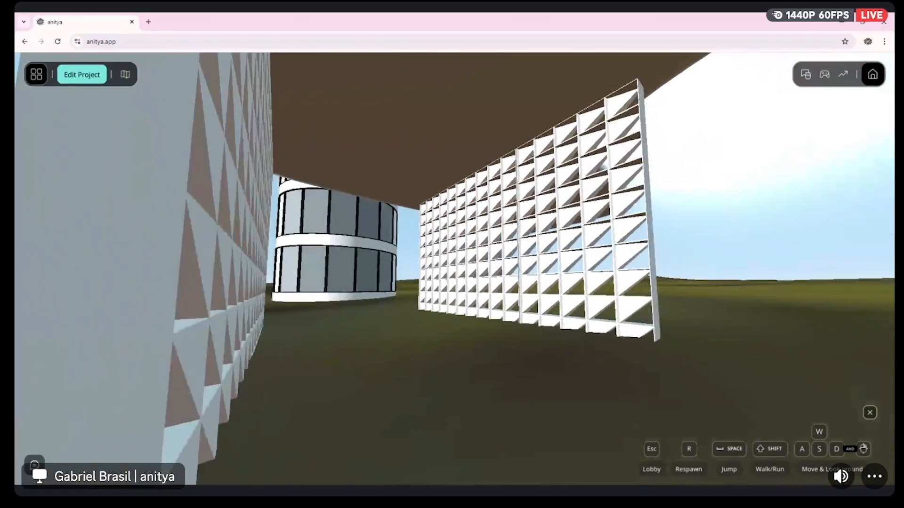
key(w)
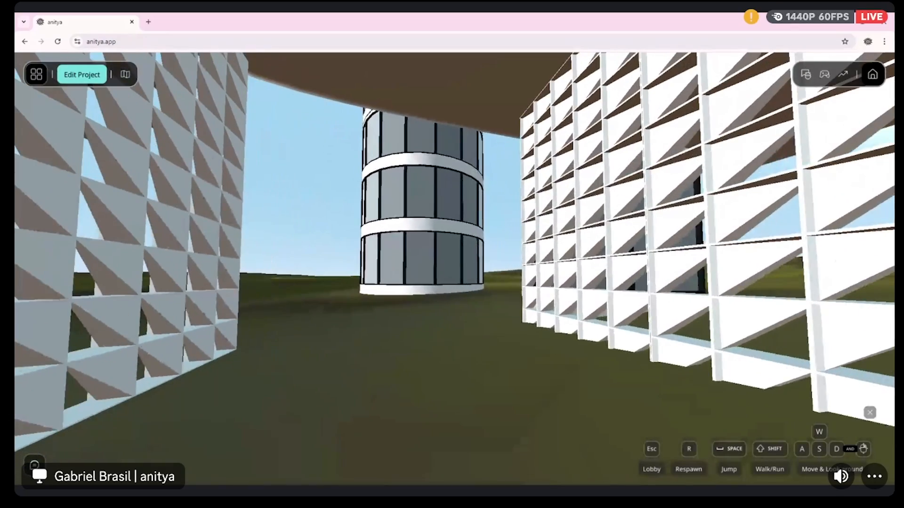
key(w)
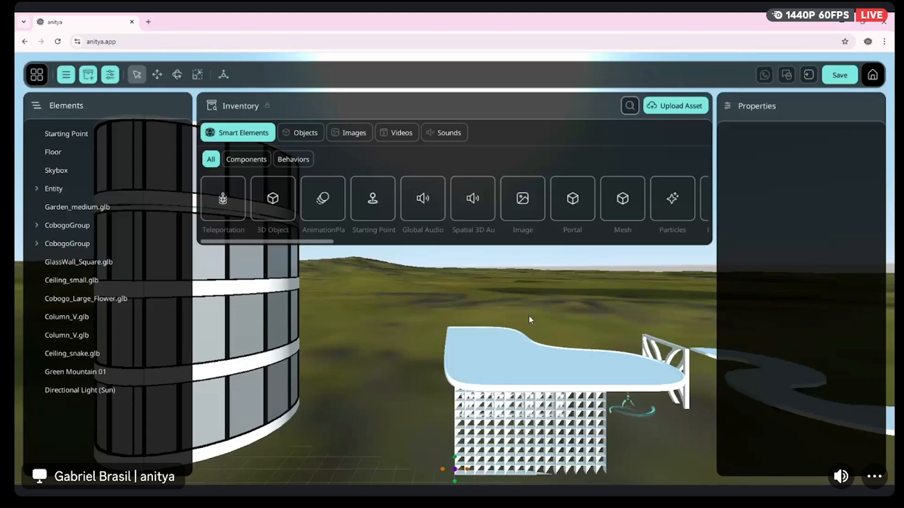
Select the floor and raise it to a Y position of -0.05
right_drag(558, 308, 485, 313)
key(s)
key(s)
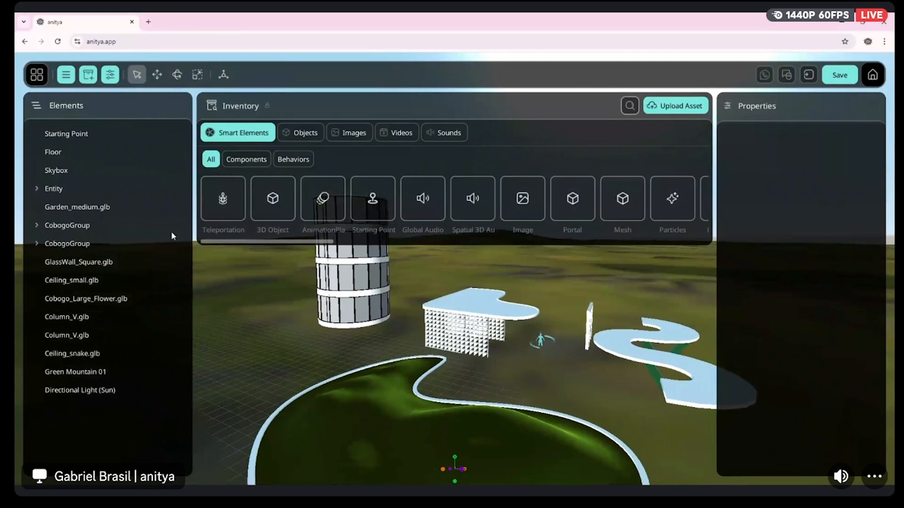
click(94, 149)
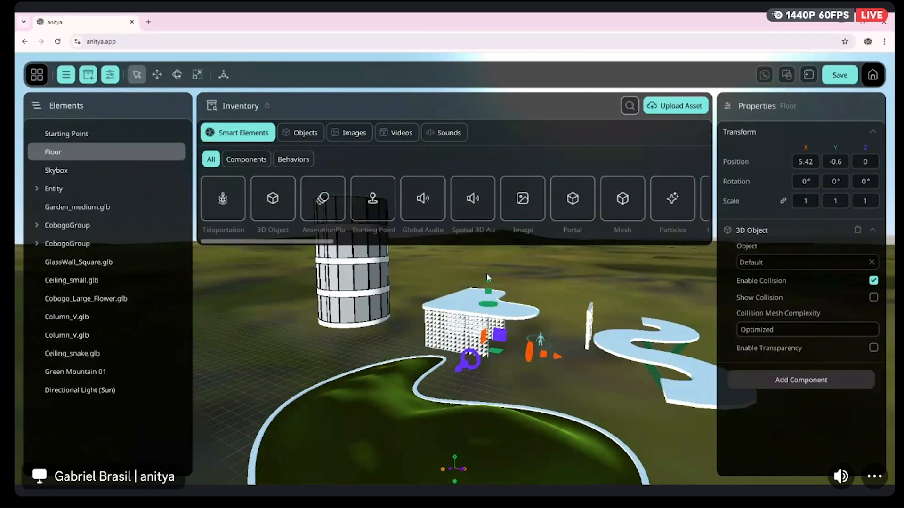
drag(490, 278, 492, 275)
right_drag(493, 274, 471, 259)
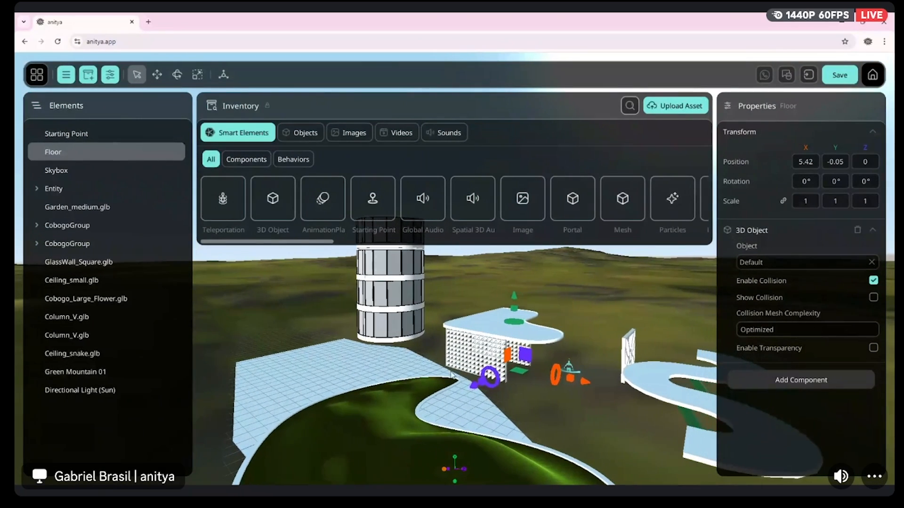
Move the green mountain terrain along Z to -64.77
key(d)
click(587, 316)
right_drag(358, 302, 400, 292)
key(s)
key(d)
key(s)
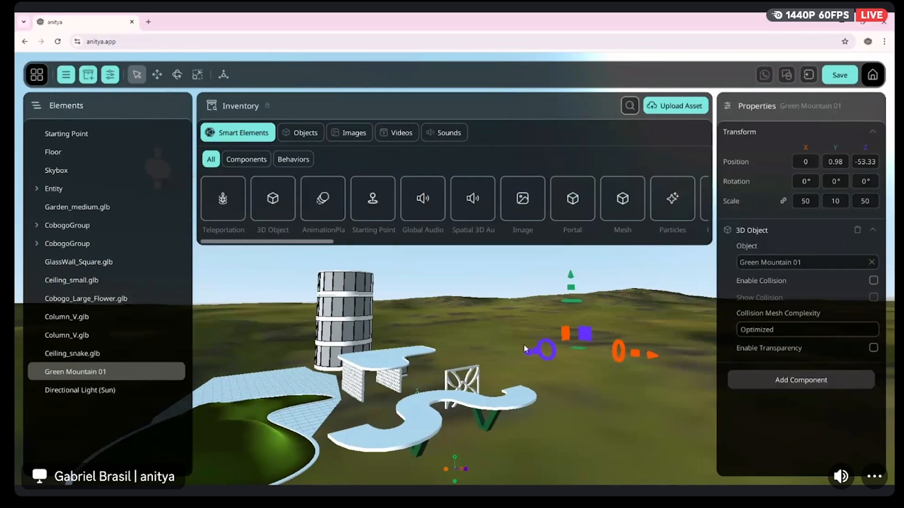
drag(528, 354, 565, 360)
right_drag(513, 370, 574, 370)
key(a)
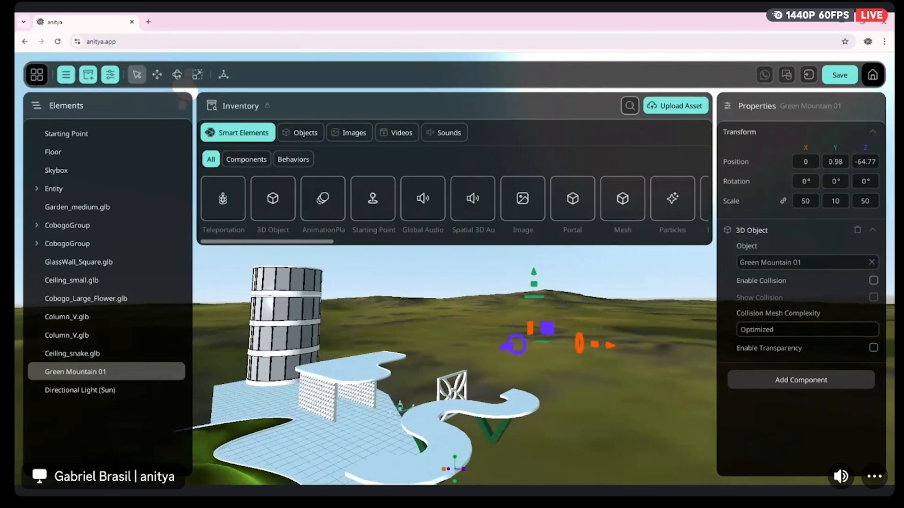
Limit the inventory's objects to the user's own 3D assets and select the small ceiling above the cobogo walls
click(302, 133)
click(238, 165)
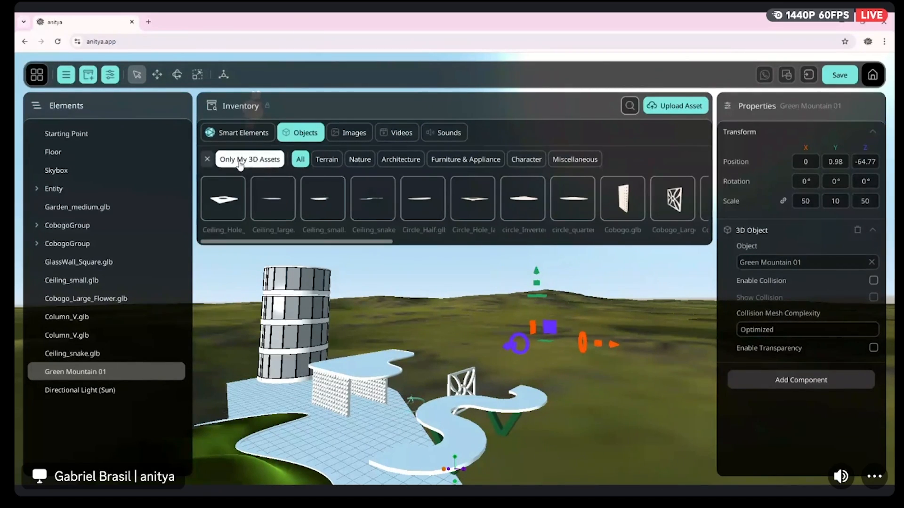
right_drag(452, 358, 489, 396)
key(w)
key(a)
right_drag(348, 366, 374, 366)
click(368, 359)
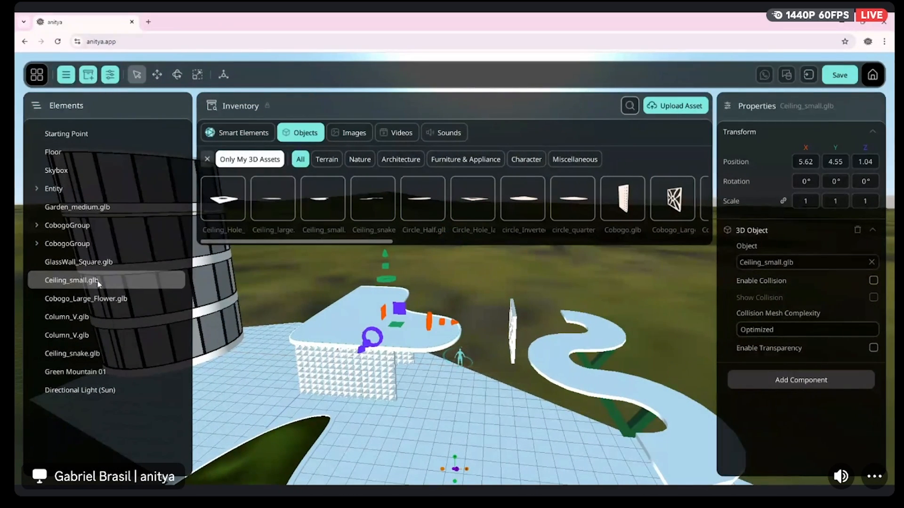
double_click(85, 280)
Group the two V columns and the snake ceiling into one new entity
right_drag(424, 367, 509, 335)
key(w)
mouse_move(450, 322)
right_down()
mouse_move(438, 288)
mouse_move(451, 322)
right_up()
key(s)
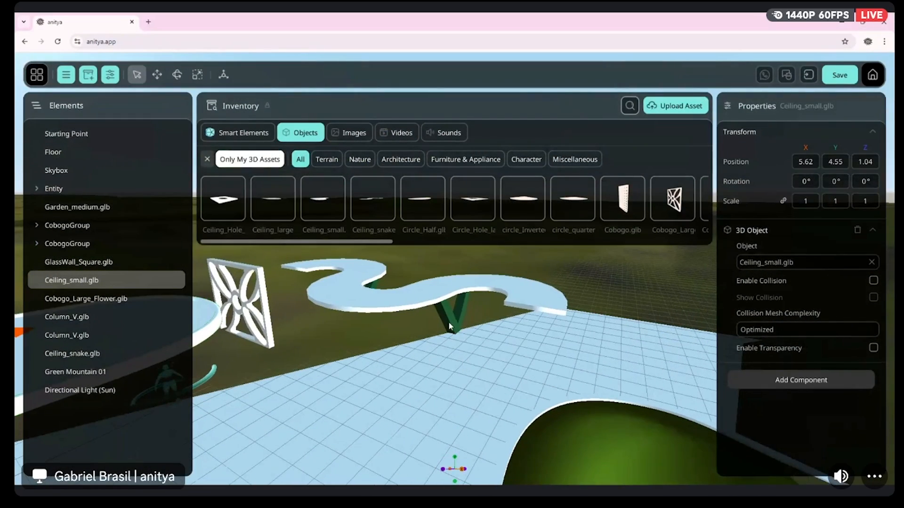
click(450, 325)
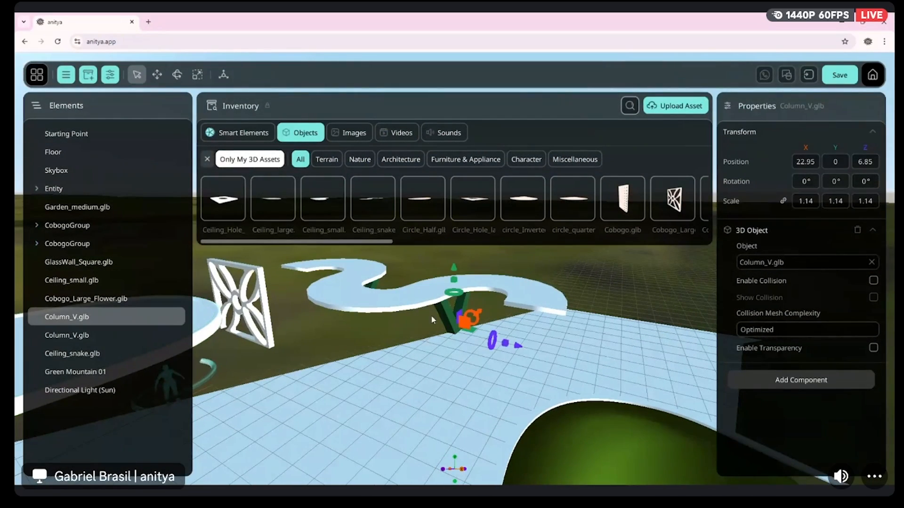
shift+click(375, 288)
shift+click(361, 281)
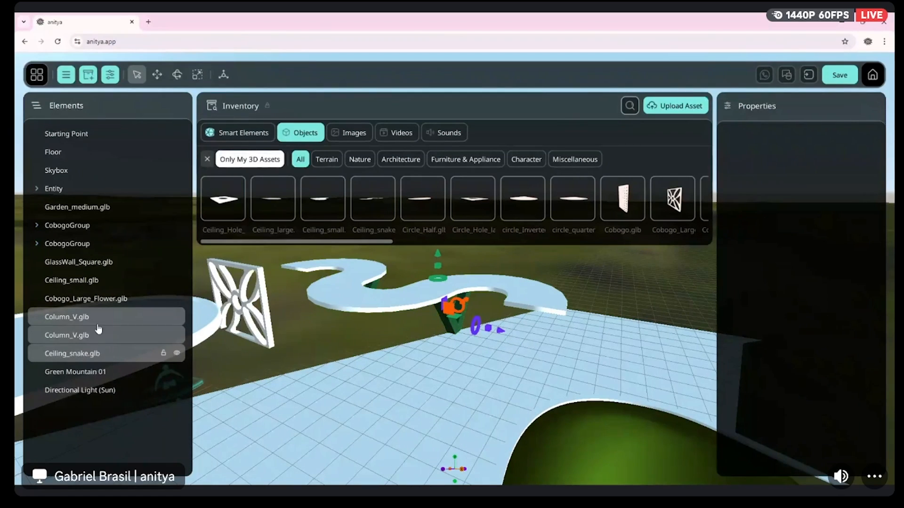
right_click(74, 343)
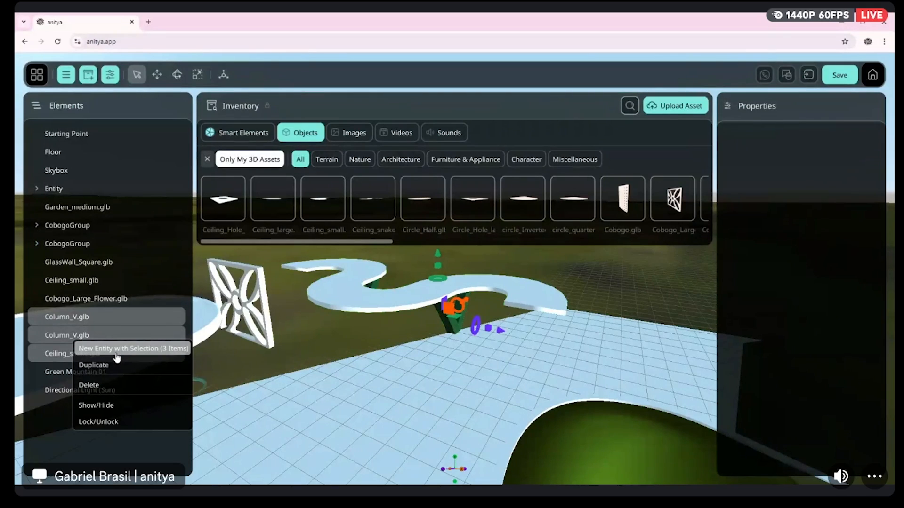
click(117, 351)
Rename the new entity of V columns and snake ceiling as "Snake path with COlumns"
double_click(55, 358)
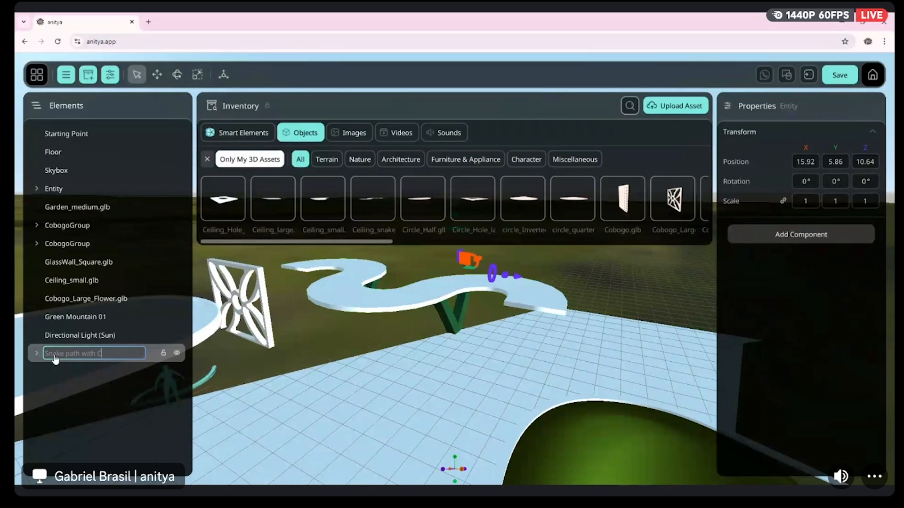
text(Snake path with COlumns)
key(Return)
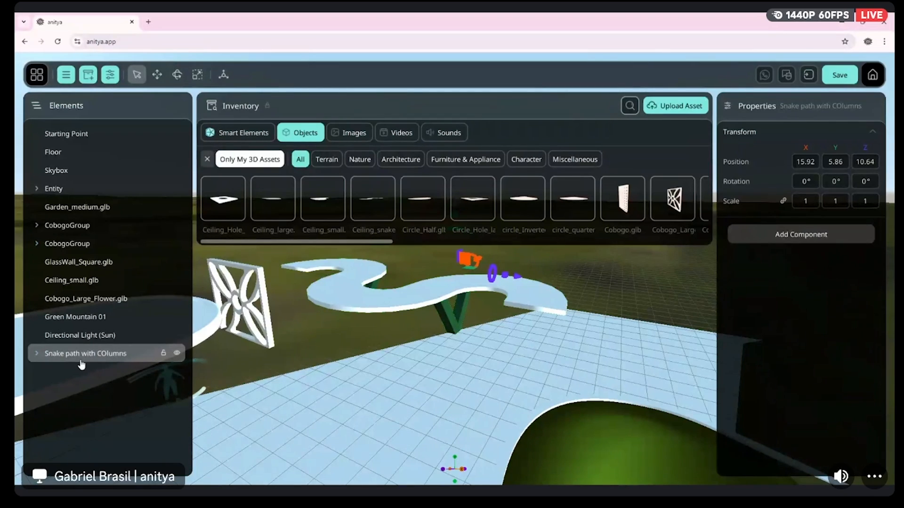
Duplicate the snake path entity and move the copy along Z to 29.18
right_click(82, 360)
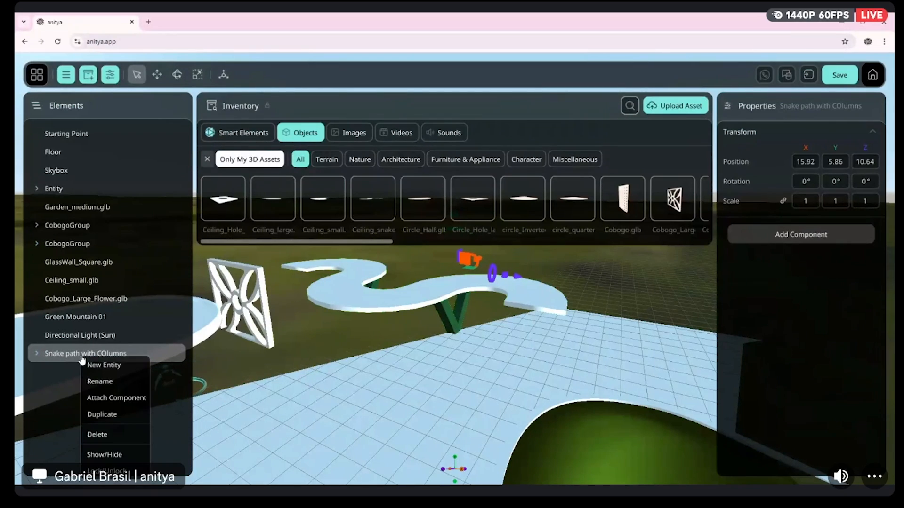
click(99, 414)
drag(518, 275, 625, 300)
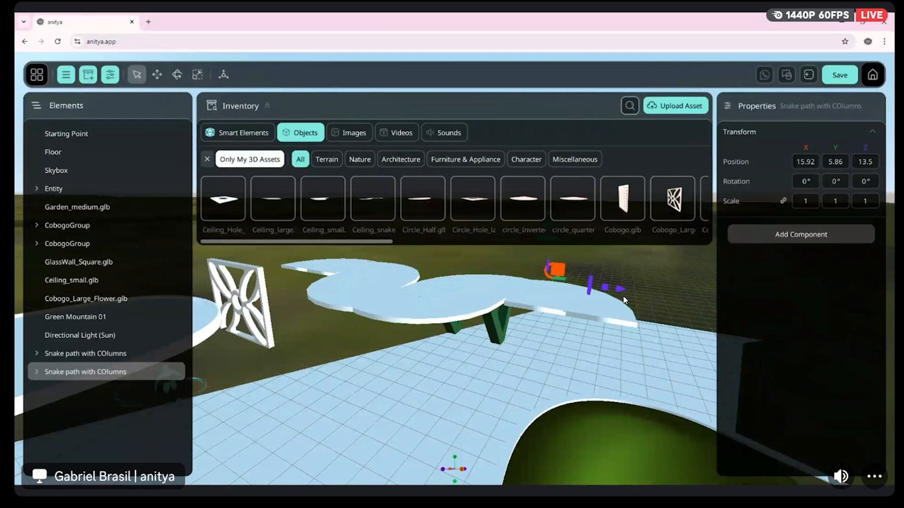
drag(621, 289, 881, 344)
mouse_move(459, 339)
right_down()
mouse_move(584, 327)
mouse_move(536, 320)
mouse_move(542, 310)
mouse_move(588, 308)
mouse_move(532, 263)
mouse_move(453, 336)
right_up()
drag(439, 319, 620, 334)
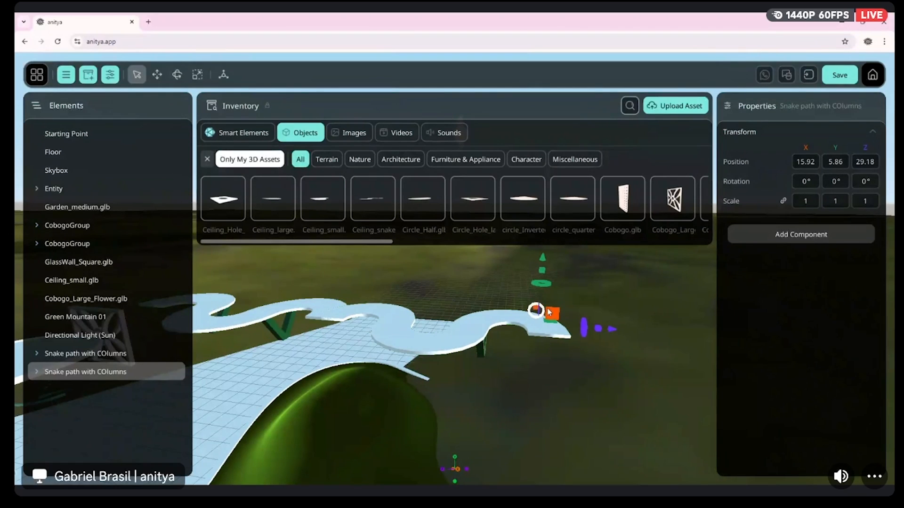
Rotate the duplicated snake path around Y and set its Y rotation to exactly 180°
drag(541, 289, 387, 280)
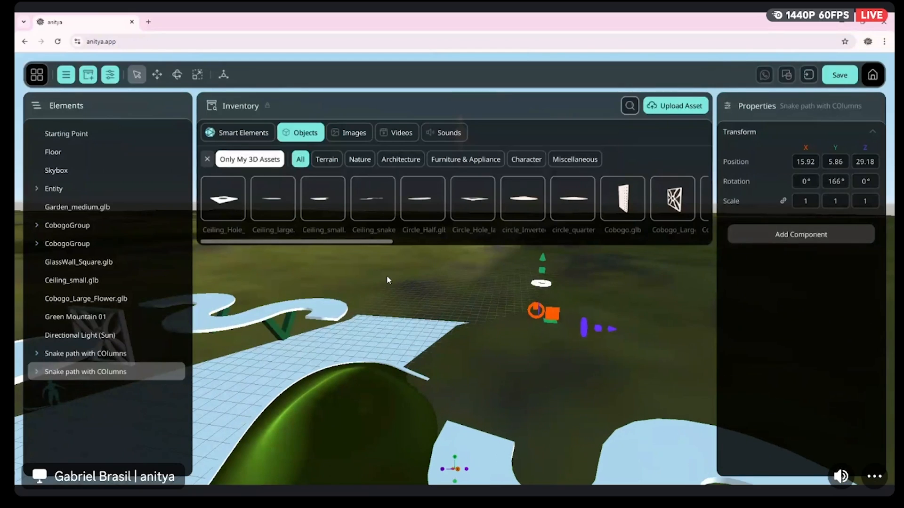
click(835, 186)
text(180)
key(Return)
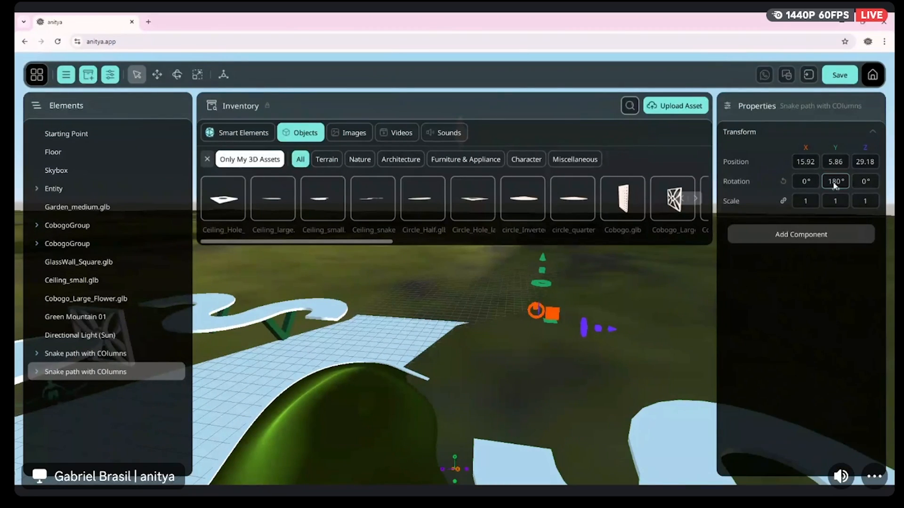
Move the rotated snake path copy to X 27.39 and Z 13.28 so it continues the original path
right_drag(545, 362, 614, 335)
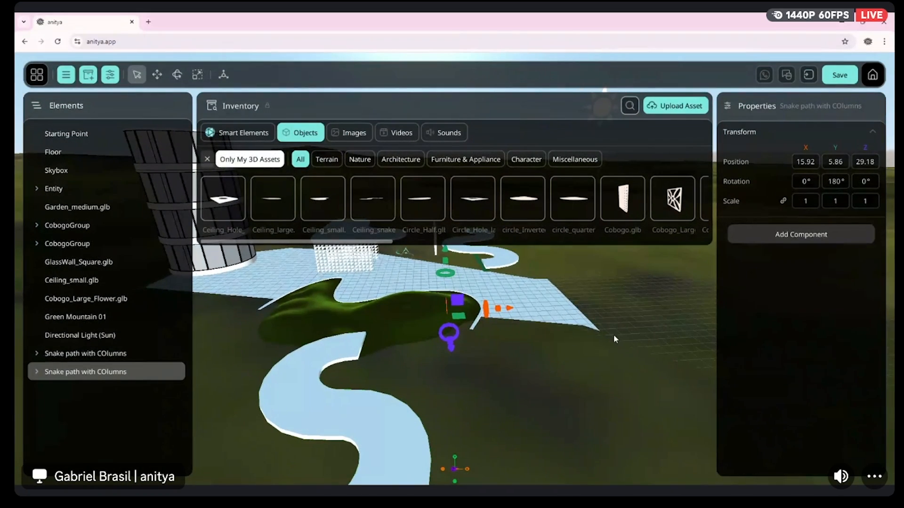
drag(509, 308, 650, 301)
drag(634, 351, 490, 280)
right_drag(490, 281, 511, 332)
key(w)
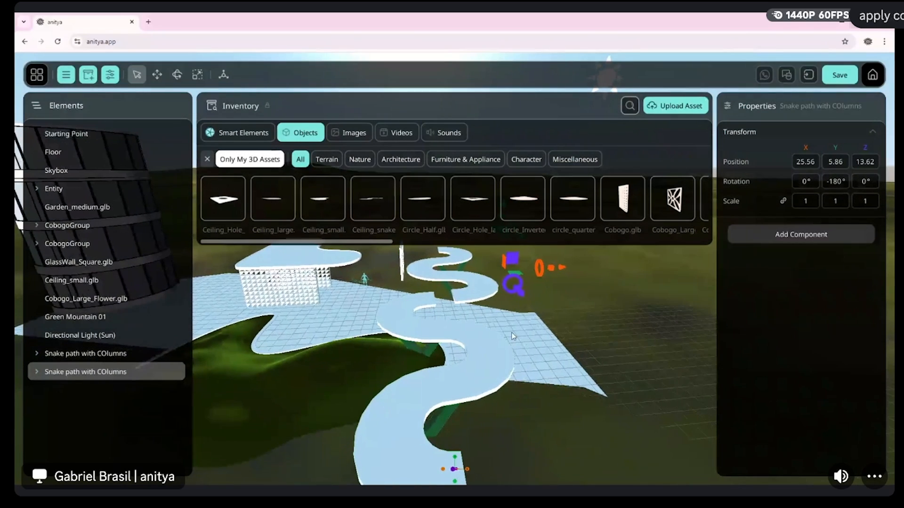
drag(561, 268, 583, 268)
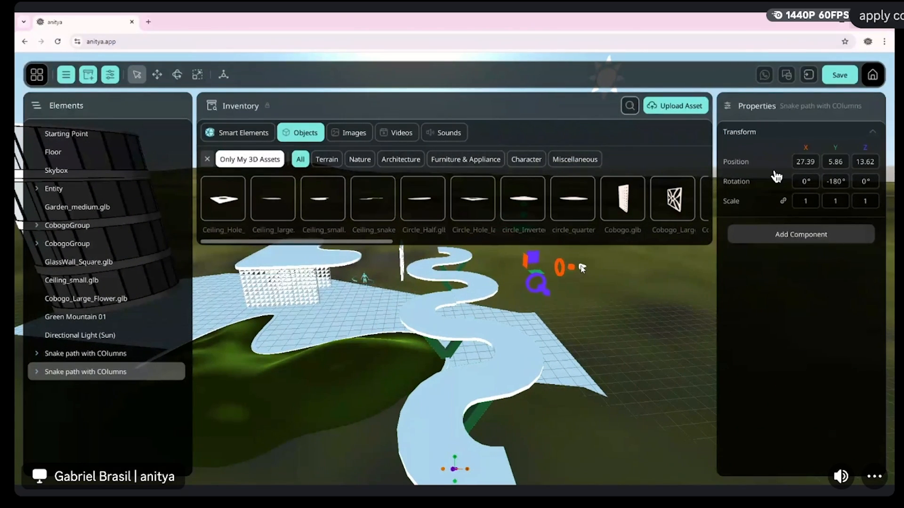
drag(544, 293, 589, 308)
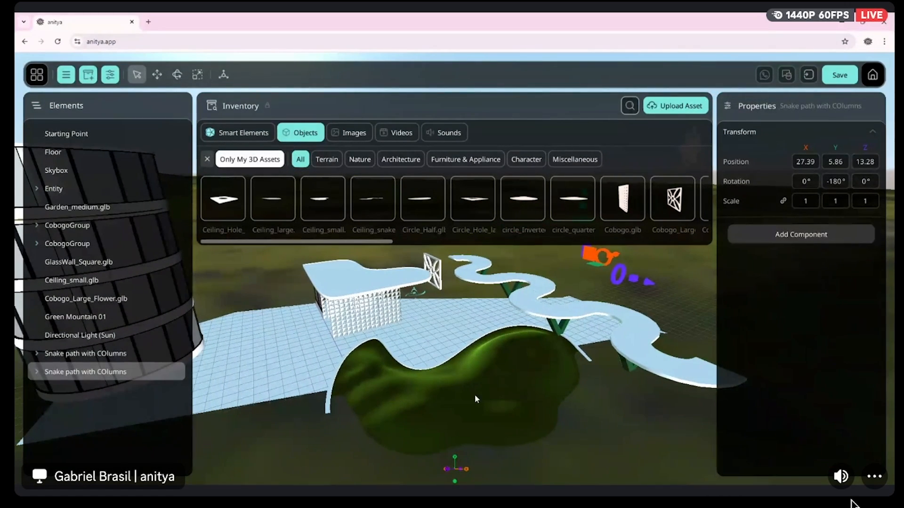
Add the Circle_Hole_large ceiling from the inventory to the scene
click(393, 383)
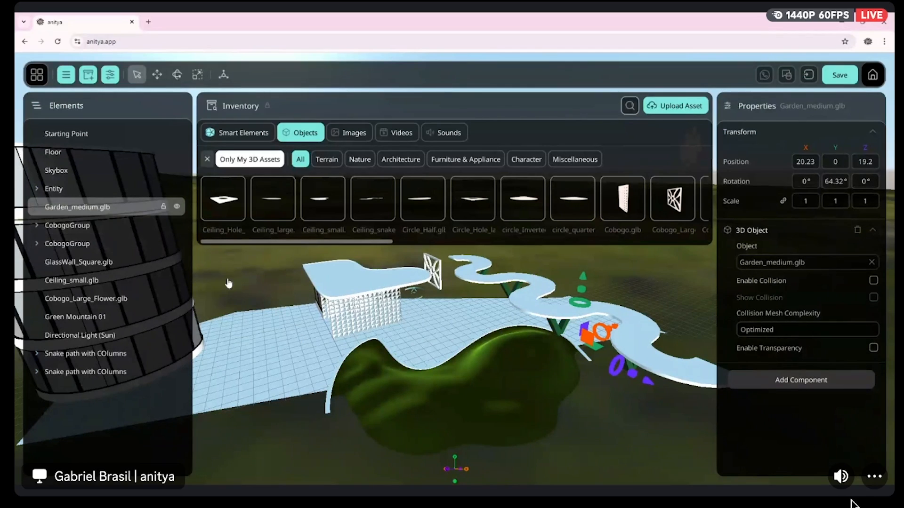
drag(619, 327, 363, 384)
drag(479, 199, 436, 316)
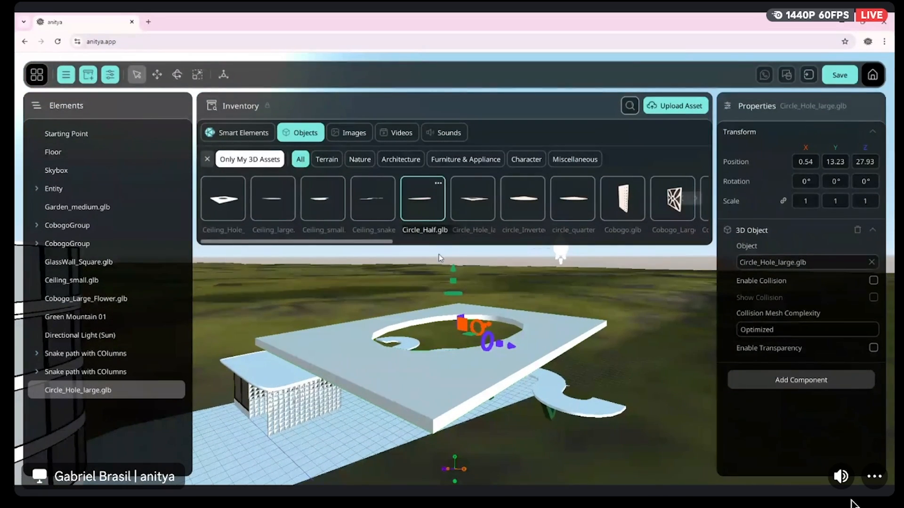
Lower the Circle_Hole_large ceiling to Y 2.91 and move it to X 7.62 and Z 15.54 beside the cobogo walls
drag(453, 276, 441, 436)
drag(523, 327, 560, 359)
drag(573, 396, 310, 274)
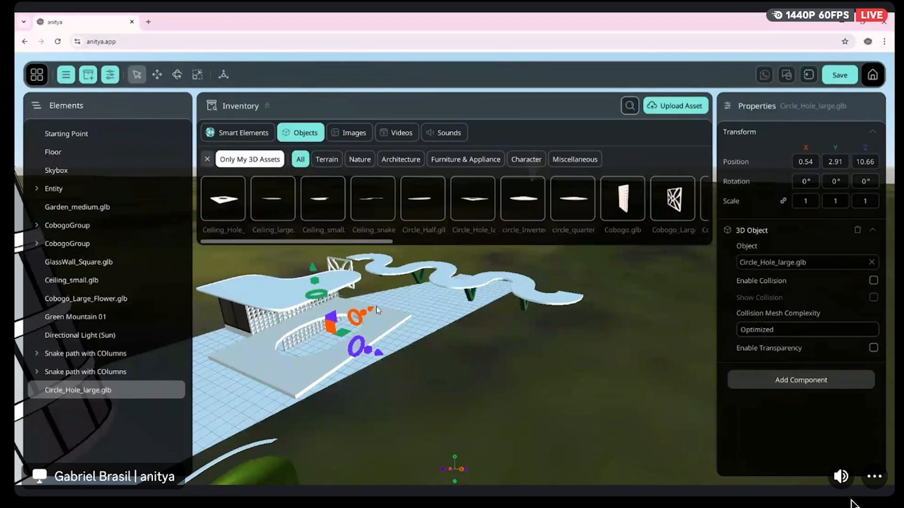
drag(371, 307, 483, 351)
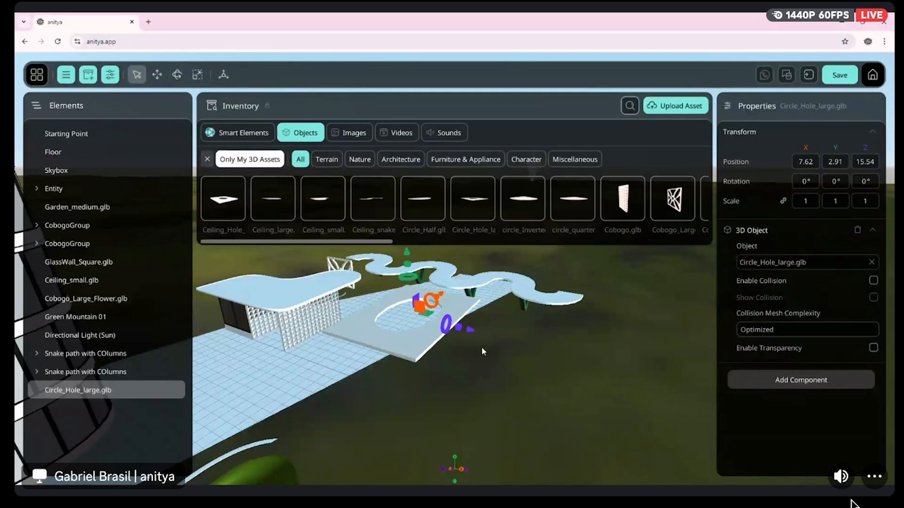
right_drag(483, 351, 498, 353)
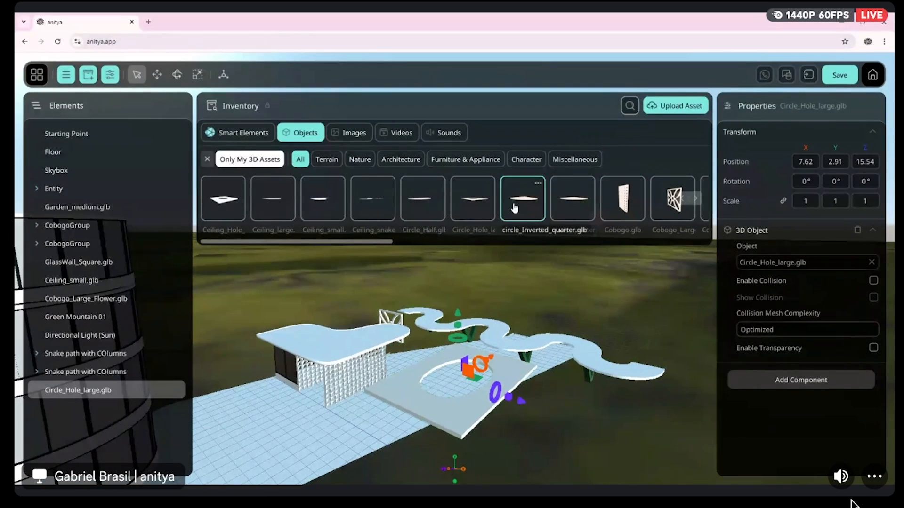
Find SunCeiling among the own 3D assets in the inventory and place it in the scene
click(698, 204)
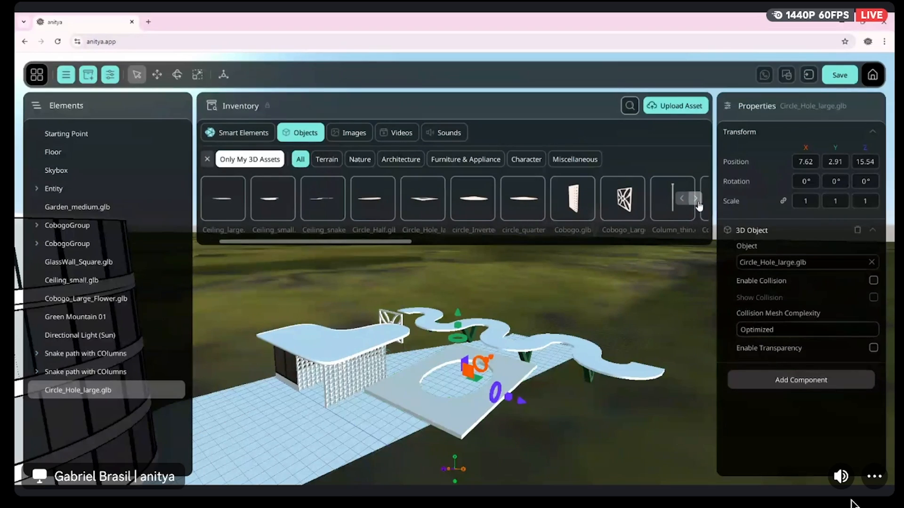
double_click(698, 203)
click(698, 203)
click(697, 203)
click(697, 204)
click(698, 204)
click(697, 203)
click(697, 204)
click(698, 203)
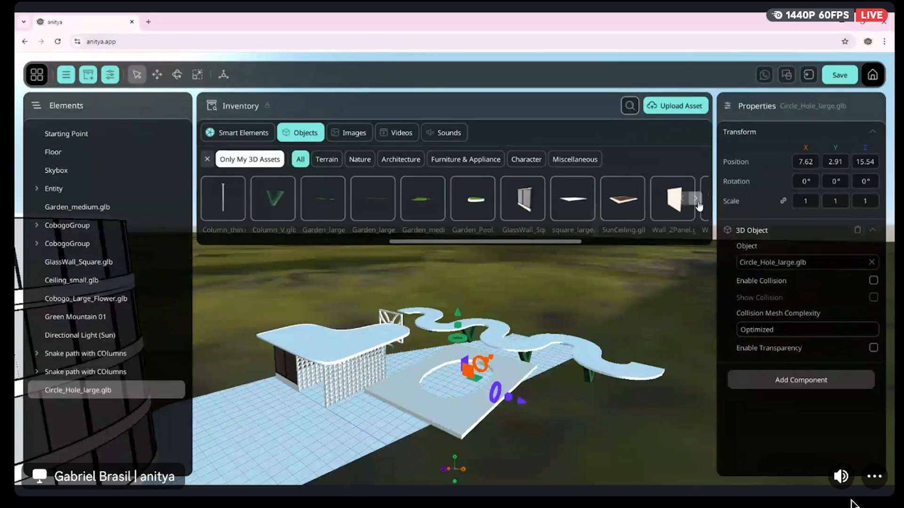
drag(523, 200, 607, 399)
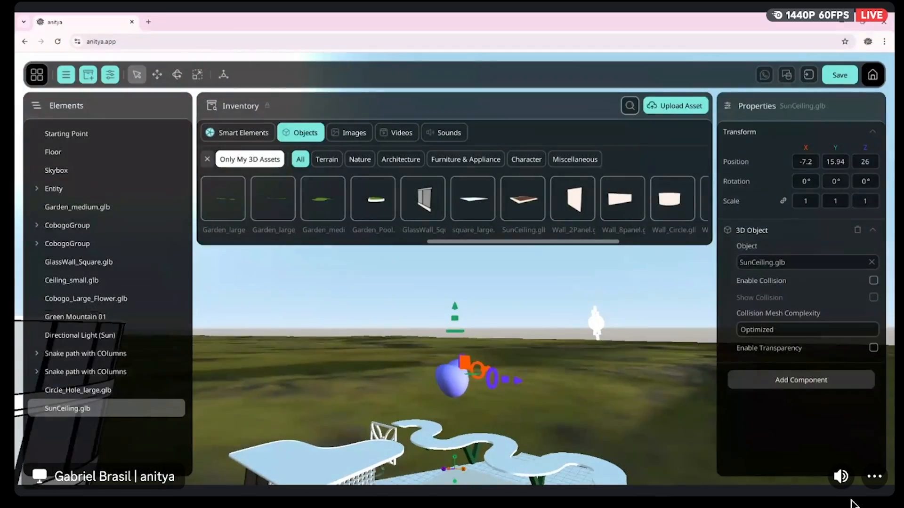
right_drag(608, 399, 612, 293)
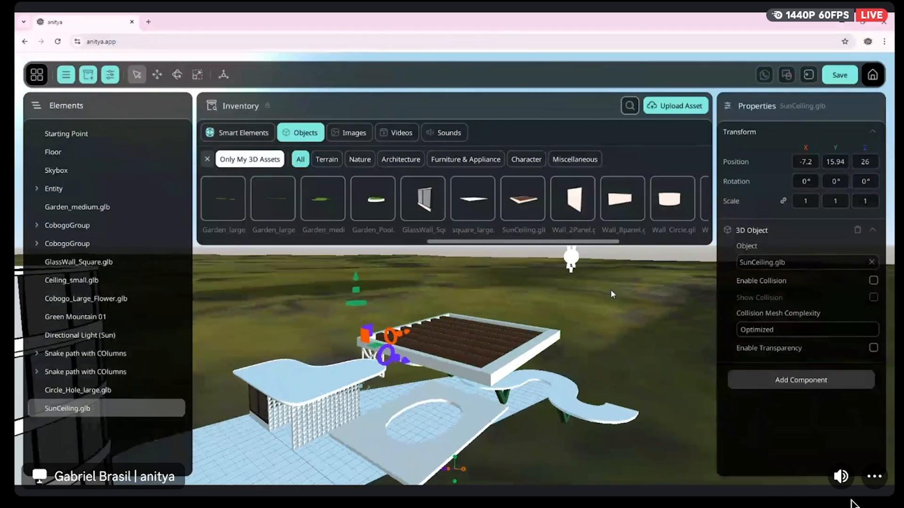
Set the SunCeiling's X, Y and Z position values to 0
click(808, 163)
text(0)
click(836, 165)
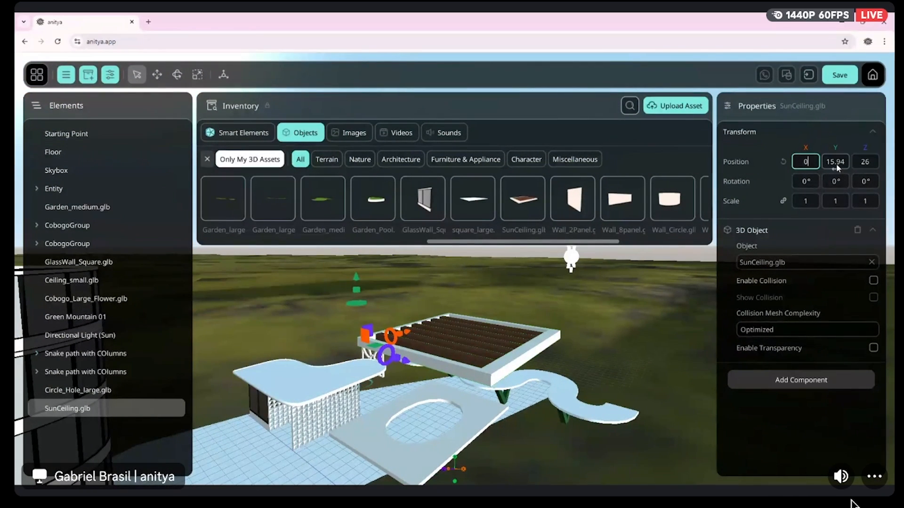
text(0)
click(865, 162)
text(0)
click(833, 162)
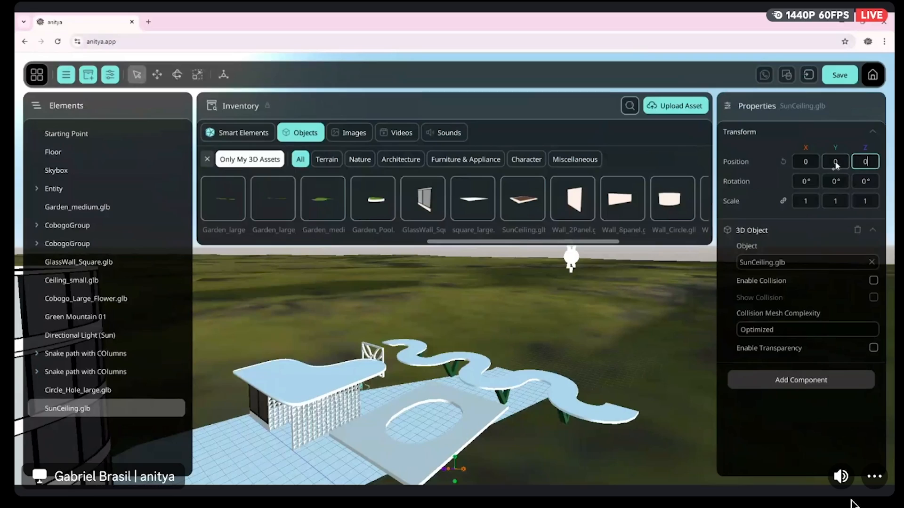
Move the SunCeiling along Z to 7.69 and raise it above the floor
right_drag(553, 353, 448, 433)
right_drag(489, 330, 462, 323)
drag(457, 333, 548, 329)
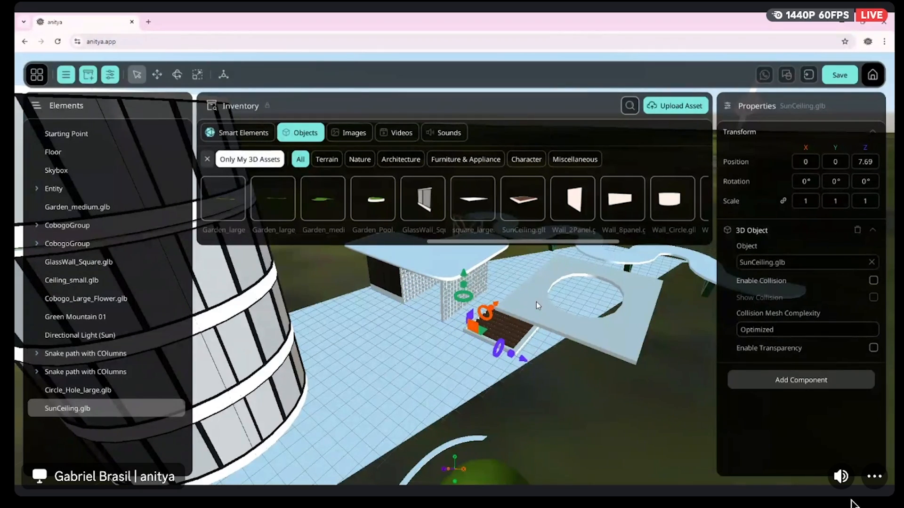
right_drag(537, 305, 565, 344)
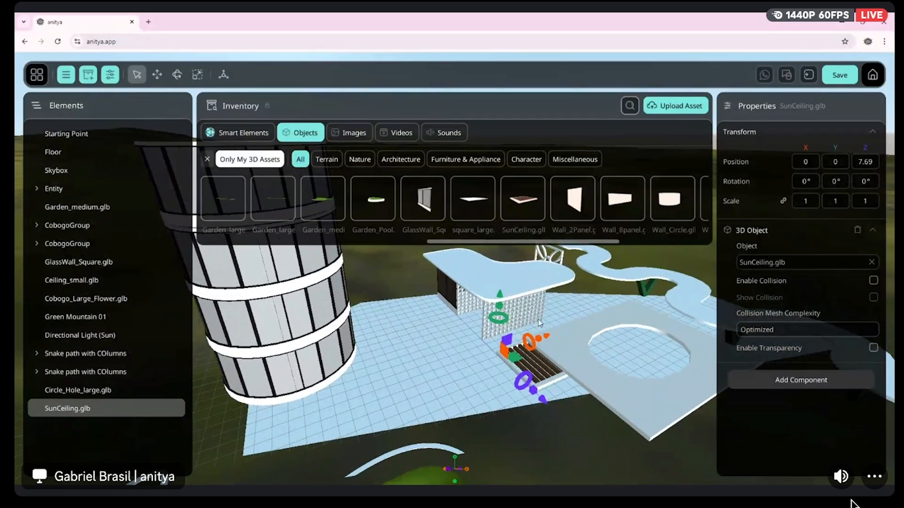
drag(499, 298, 502, 254)
drag(546, 300, 453, 324)
right_drag(457, 308, 483, 318)
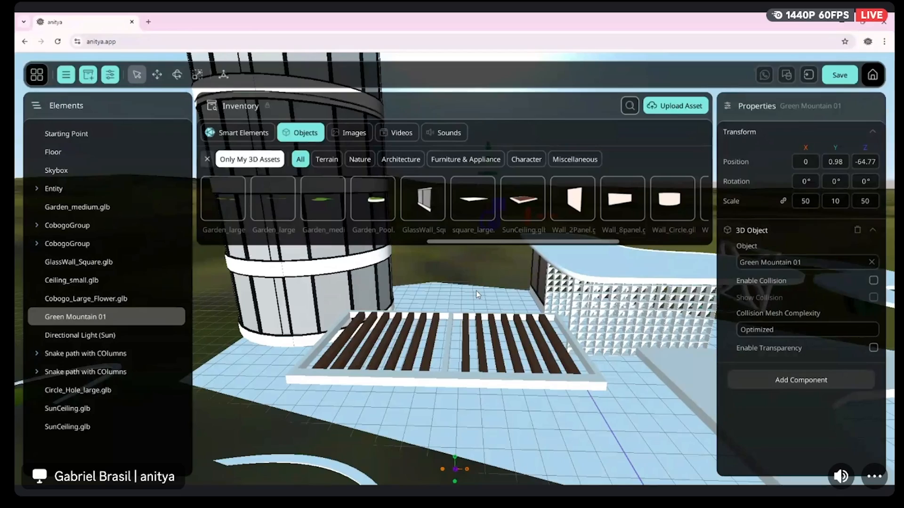
Select both SunCeiling panels together and adjust their shared height above the floor
right_drag(476, 290, 584, 327)
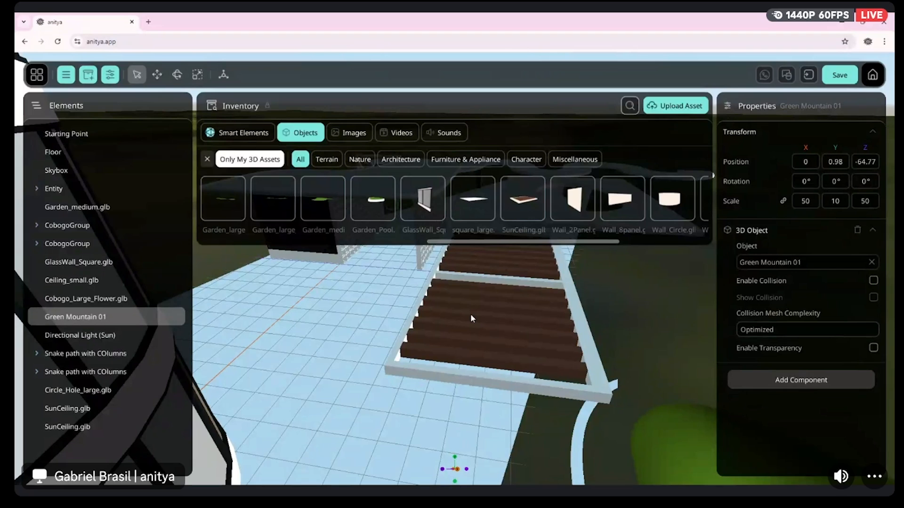
right_drag(471, 315, 468, 352)
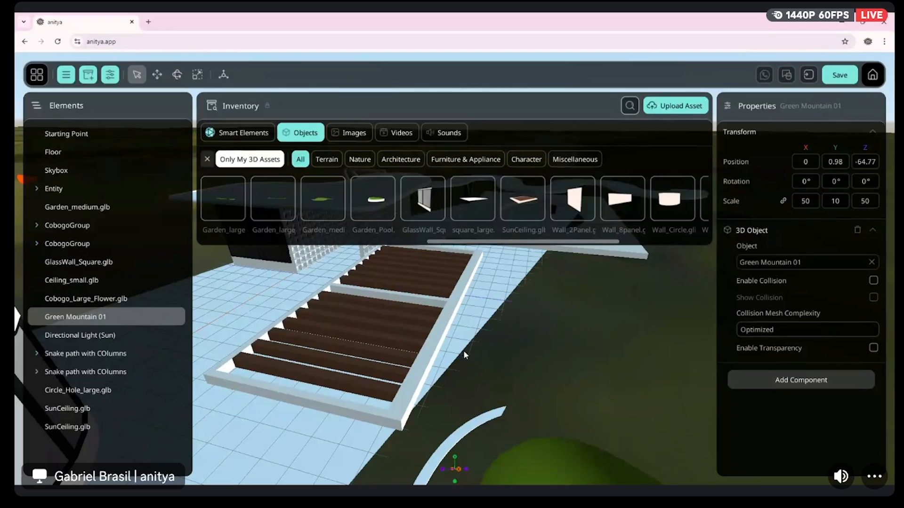
right_drag(462, 350, 506, 358)
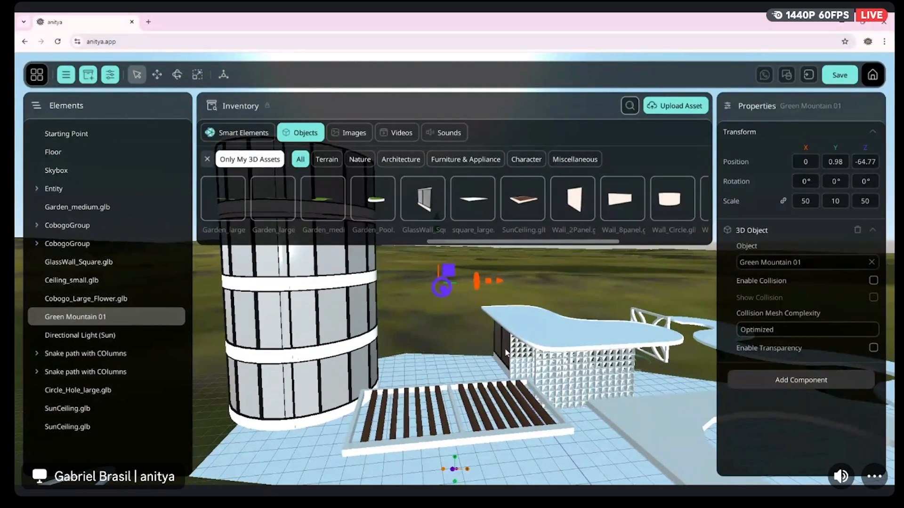
click(412, 433)
click(423, 441)
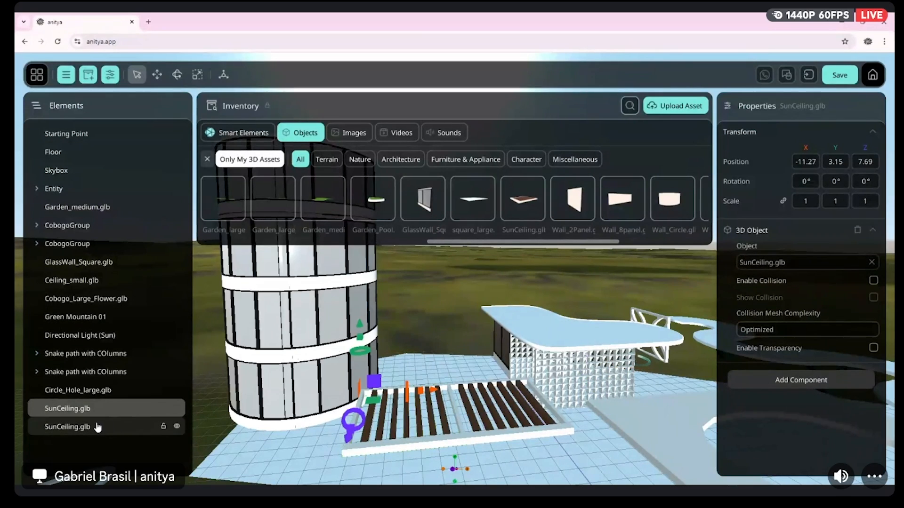
click(403, 324)
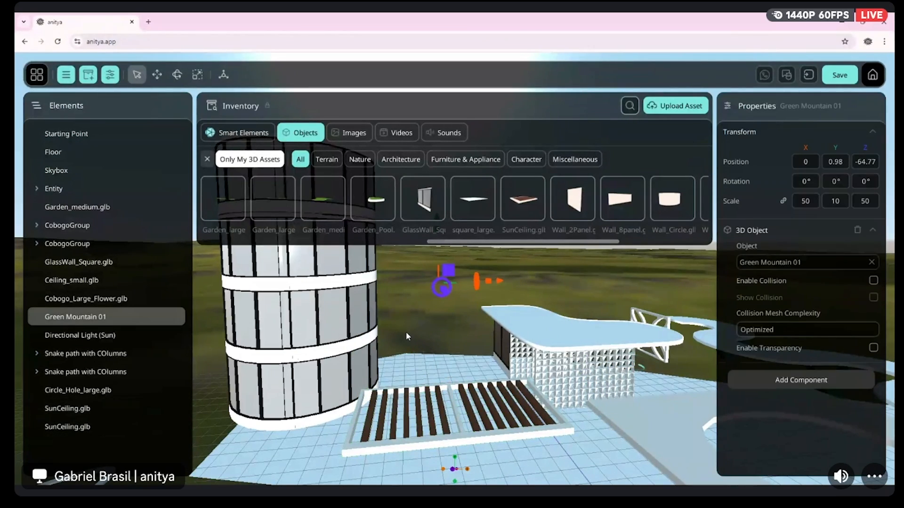
click(83, 410)
ctrl+click(83, 427)
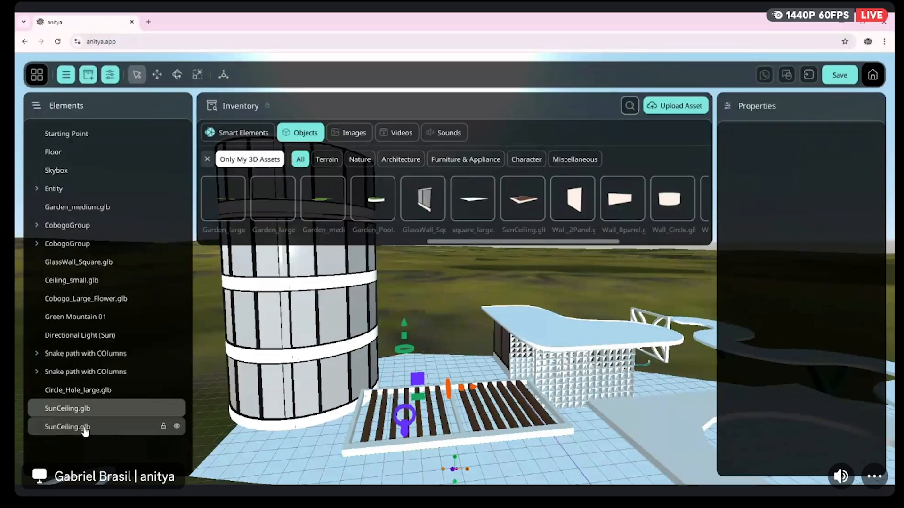
right_drag(337, 372, 403, 316)
mouse_move(366, 317)
mouse_down()
mouse_move(354, 412)
mouse_move(365, 330)
mouse_up()
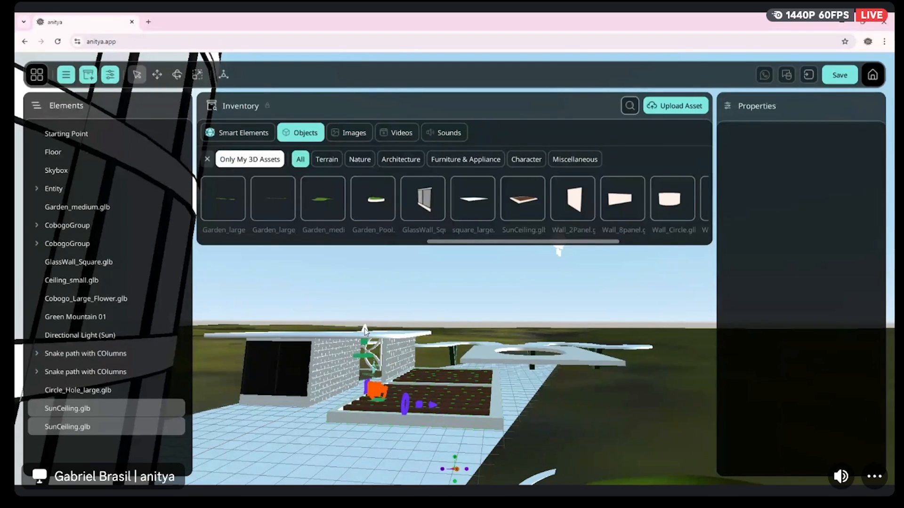
Examine from several angles how the two sun ceilings sit relative to the floor, cobogo walls and circular-hole ceiling
key(d)
right_drag(366, 332, 287, 360)
key(w)
key(w)
key(s)
key(s)
key(w)
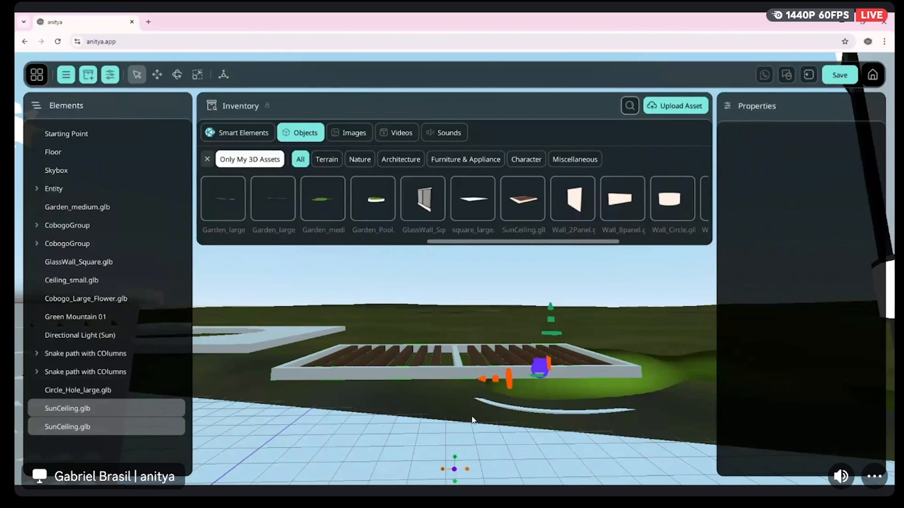
right_drag(460, 388, 447, 386)
key(d)
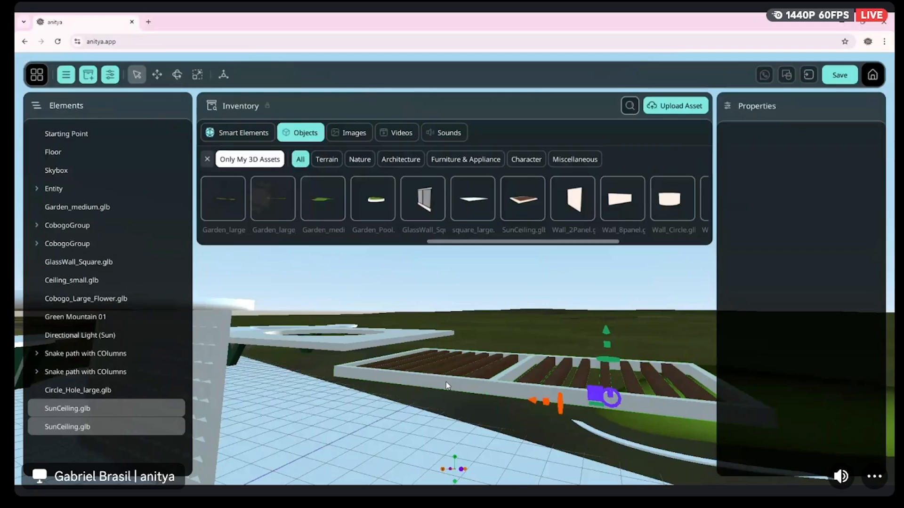
key(w)
right_drag(450, 360, 570, 361)
key(s)
key(d)
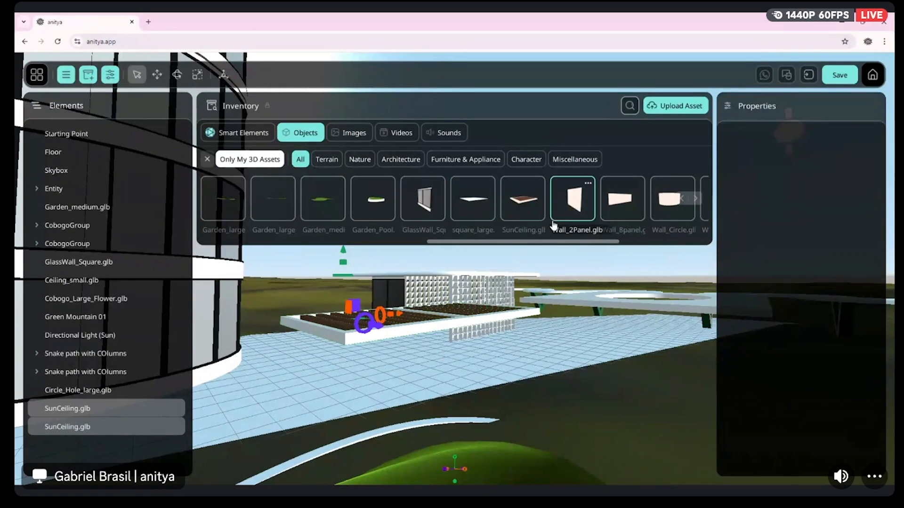
Add the Wall_Panel.glb object to the scene near the sun ceilings and lower it to a Y position of about -2.32
click(694, 202)
click(695, 202)
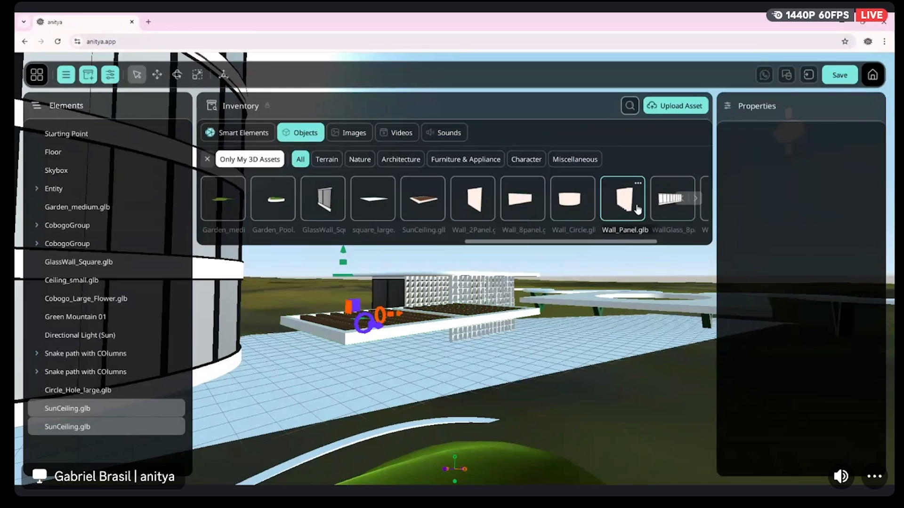
drag(640, 209, 478, 385)
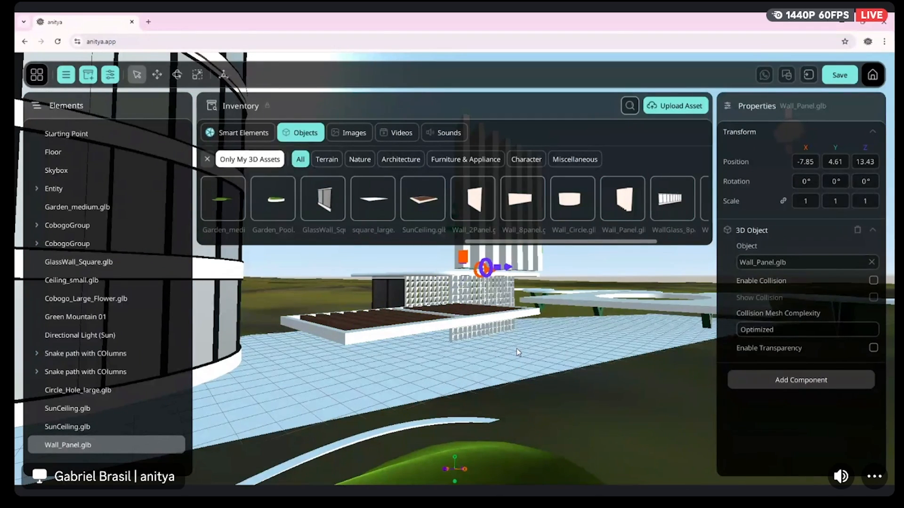
key(w)
right_drag(493, 387, 513, 376)
key(e)
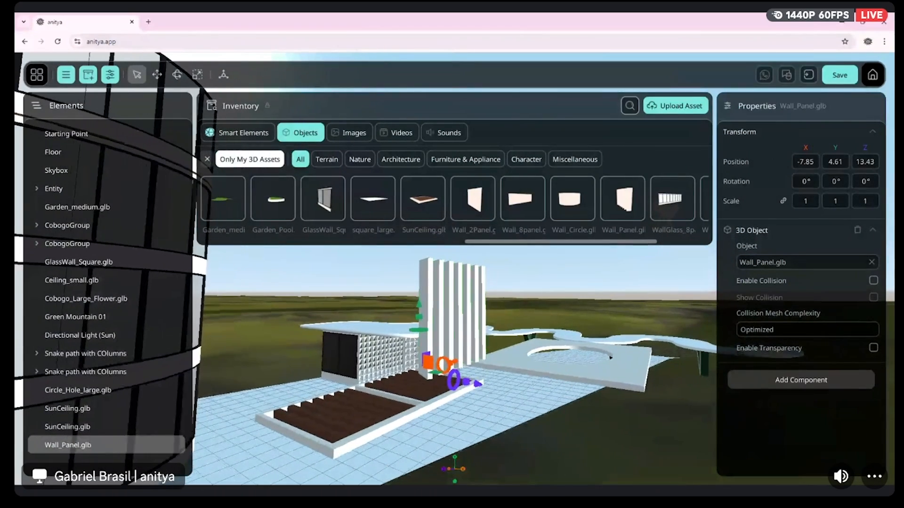
drag(418, 305, 417, 466)
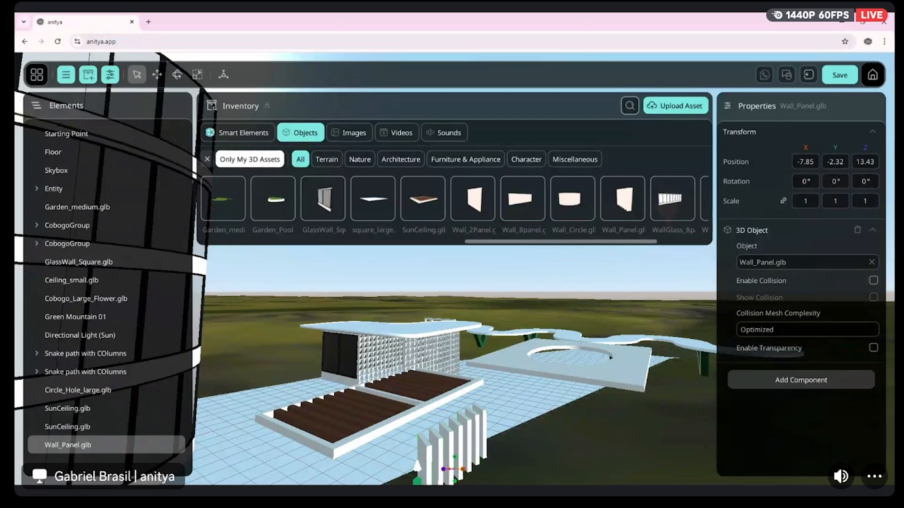
Raise the wall panel to a Y position of about -0.07 and move it along Z to about 10.96, beneath the sun ceilings
click(464, 469)
key(w)
right_drag(442, 377, 427, 424)
key(s)
key(w)
key(d)
right_drag(470, 309, 455, 343)
key(w)
key(a)
key(a)
key(s)
key(d)
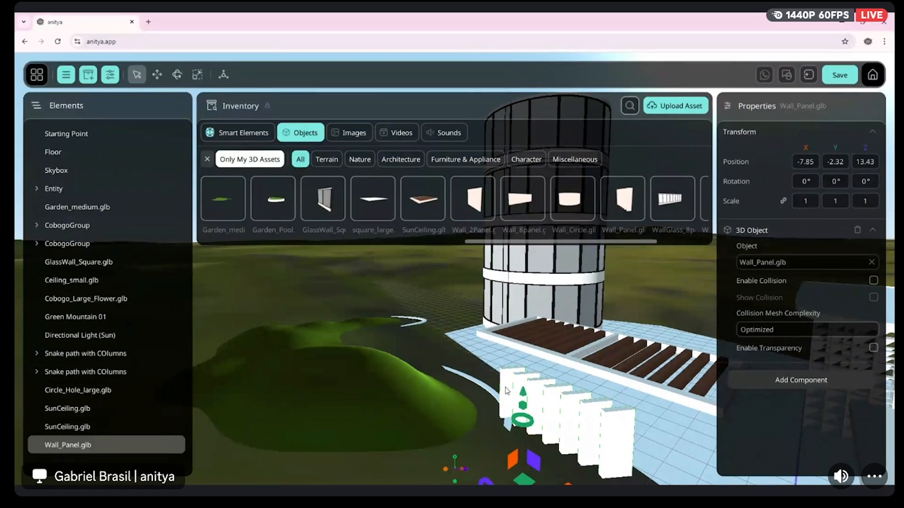
drag(523, 395, 538, 343)
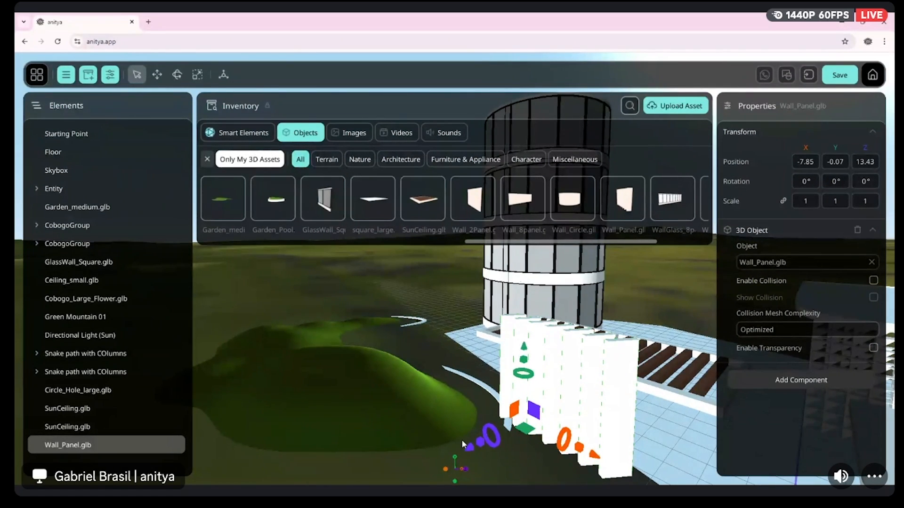
drag(465, 447, 597, 378)
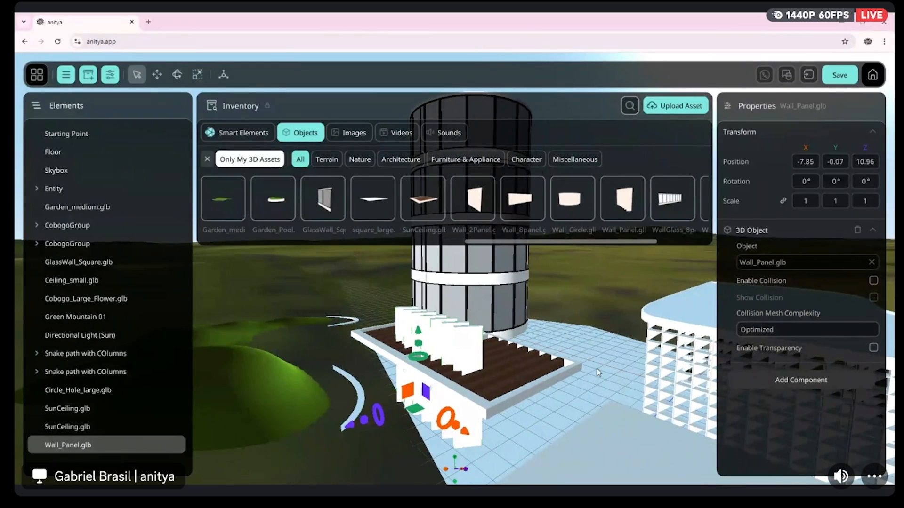
Select both SunCeiling panels and raise them together until they rest on top of the wall panel
click(529, 393)
shift+click(379, 349)
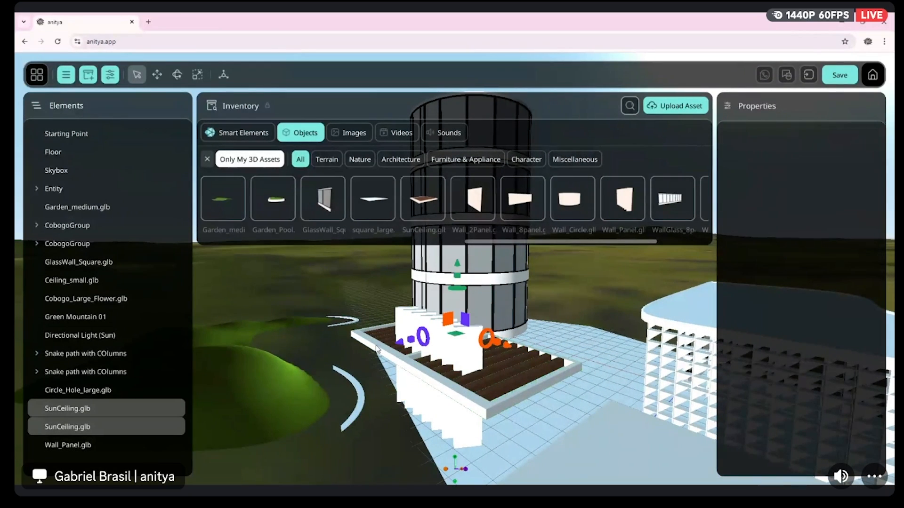
drag(454, 267, 473, 241)
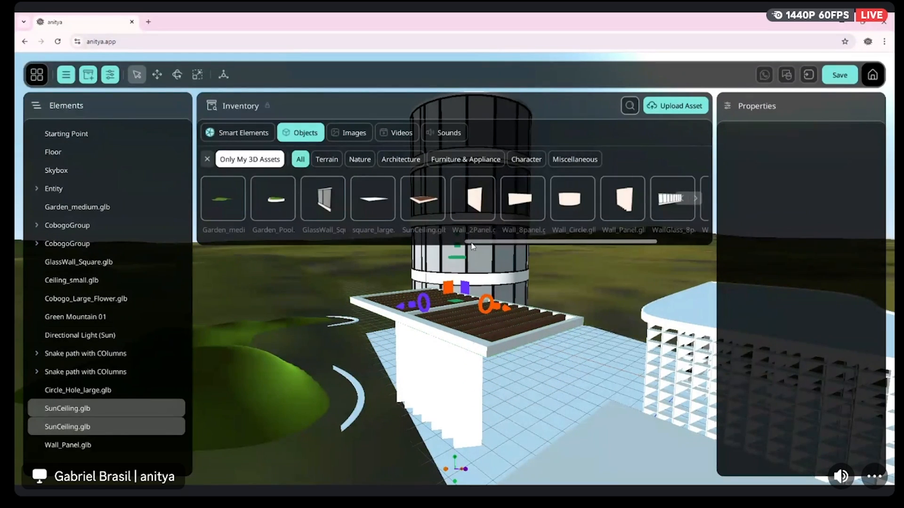
Shift both SunCeiling panels together along Z to bring their outer edge closer to the wall panel's face
key(w)
right_drag(473, 249, 555, 249)
right_drag(461, 330, 356, 350)
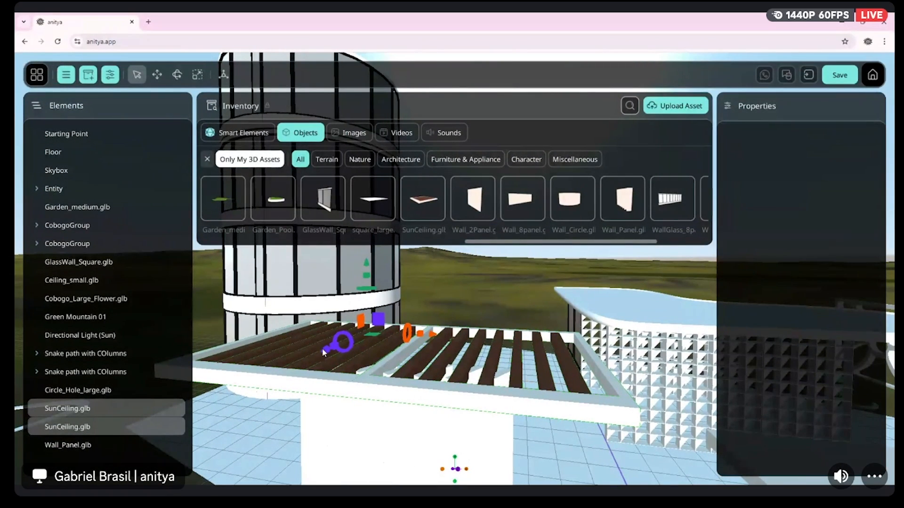
drag(322, 352, 349, 351)
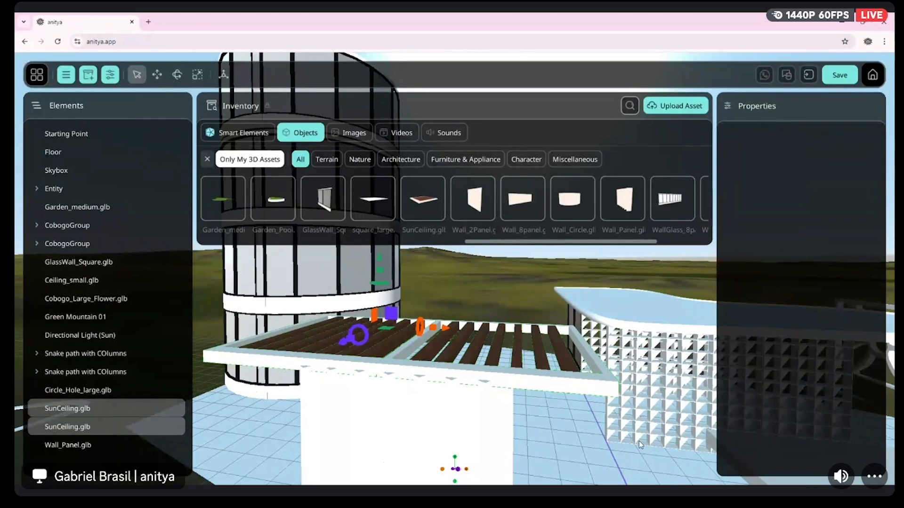
Add a second Wall_Panel.glb object to the scene
key(w)
right_drag(574, 390, 527, 376)
key(s)
key(a)
key(w)
key(s)
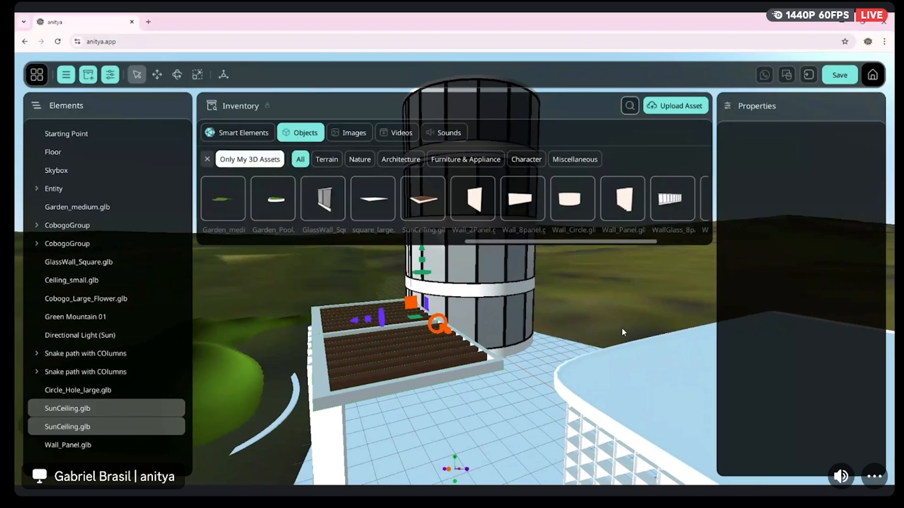
click(626, 203)
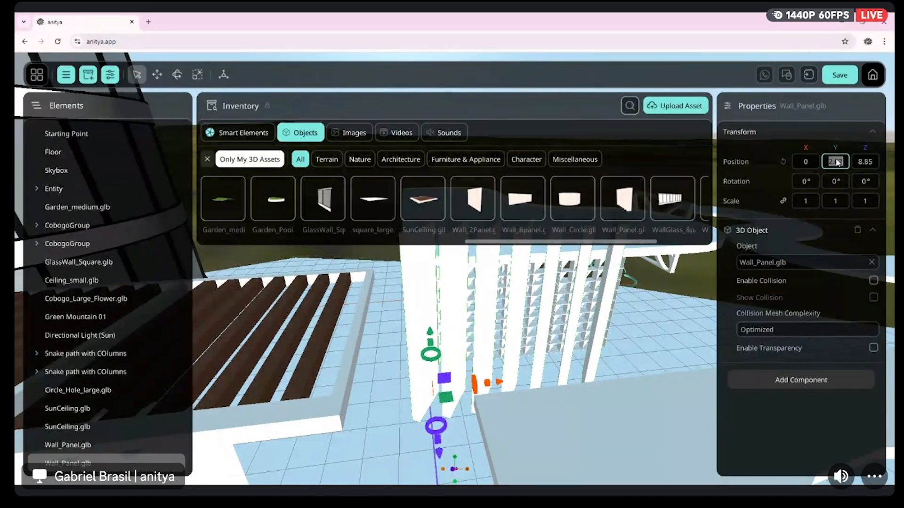
Set the new wall panel's X, Y and Z position values to 0
click(861, 167)
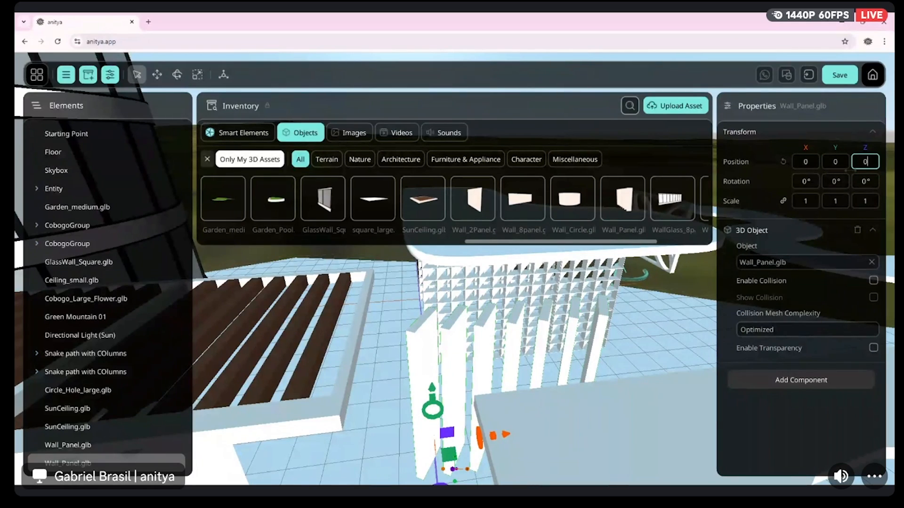
text(0)
click(805, 161)
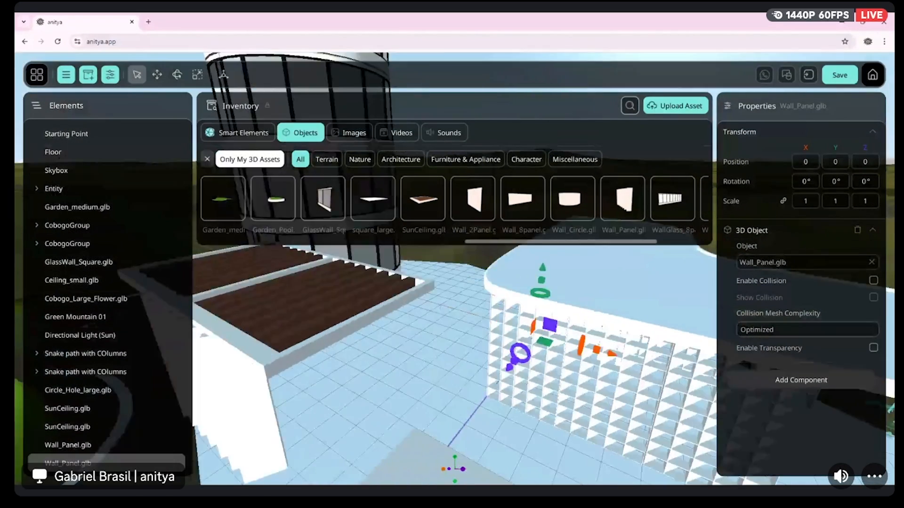